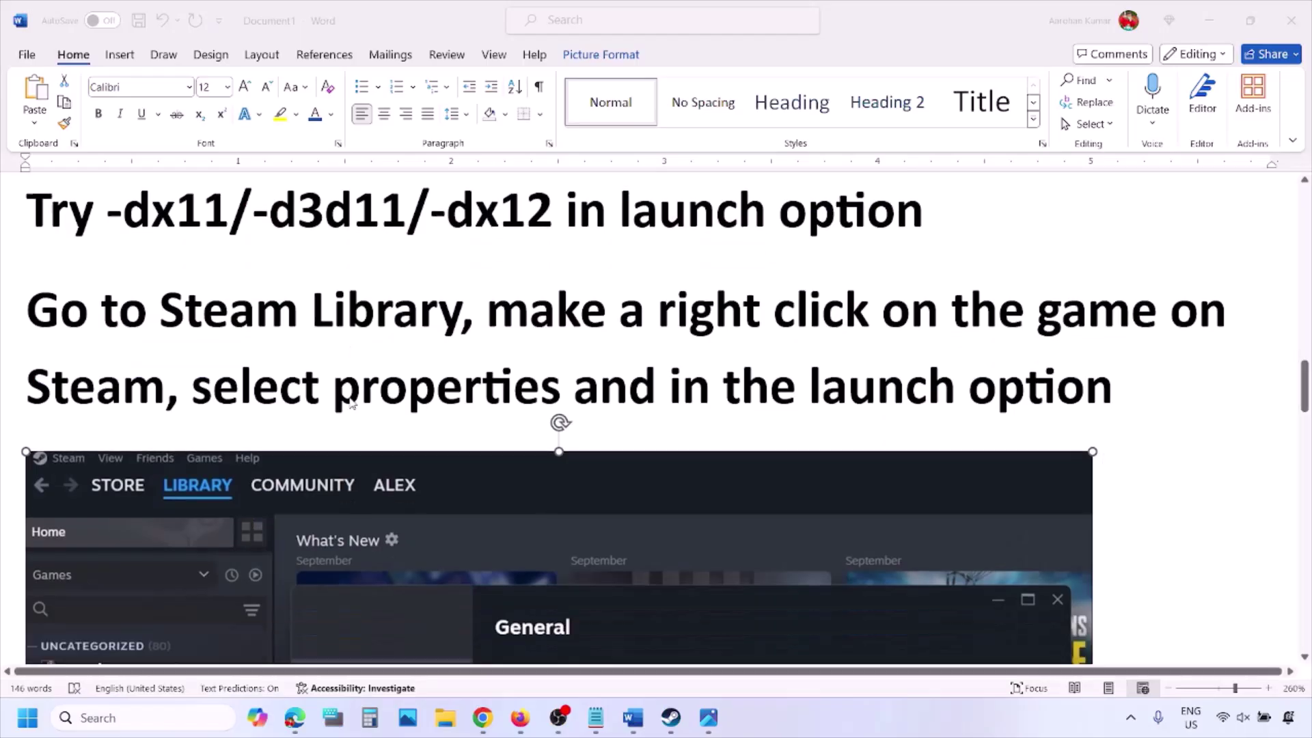
Read the instructions for opening the game's properties in Steam and examine the -dx11 launch option example.
scroll(656, 423, down, 3)
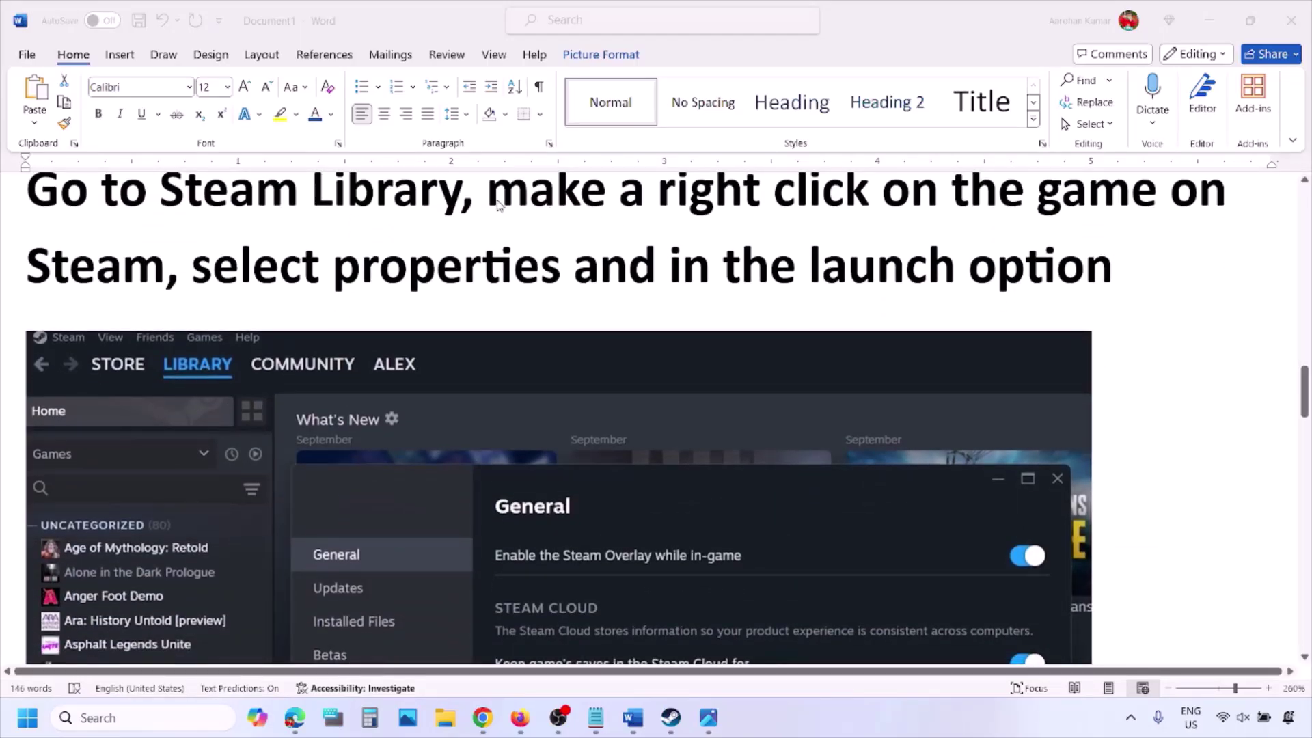
drag(492, 198, 1169, 199)
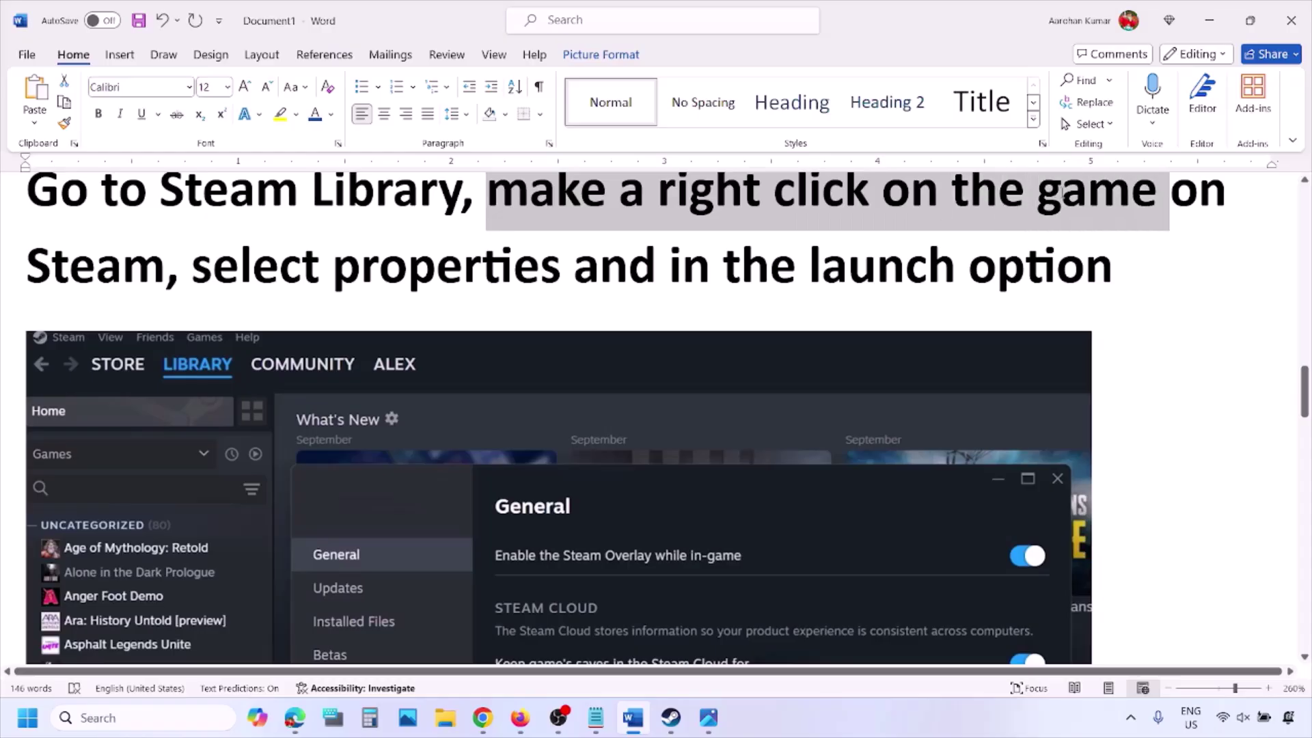
drag(193, 266, 567, 267)
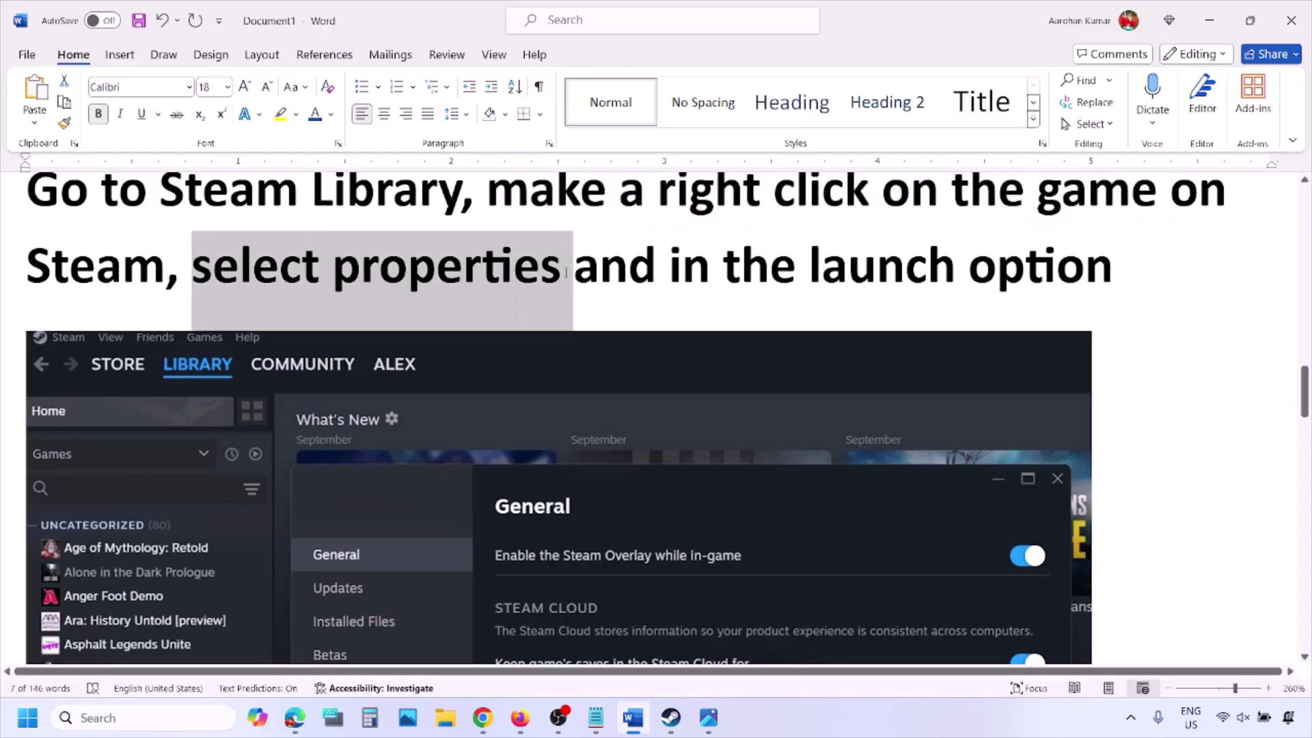
scroll(565, 274, down, 5)
scroll(564, 275, up, 1)
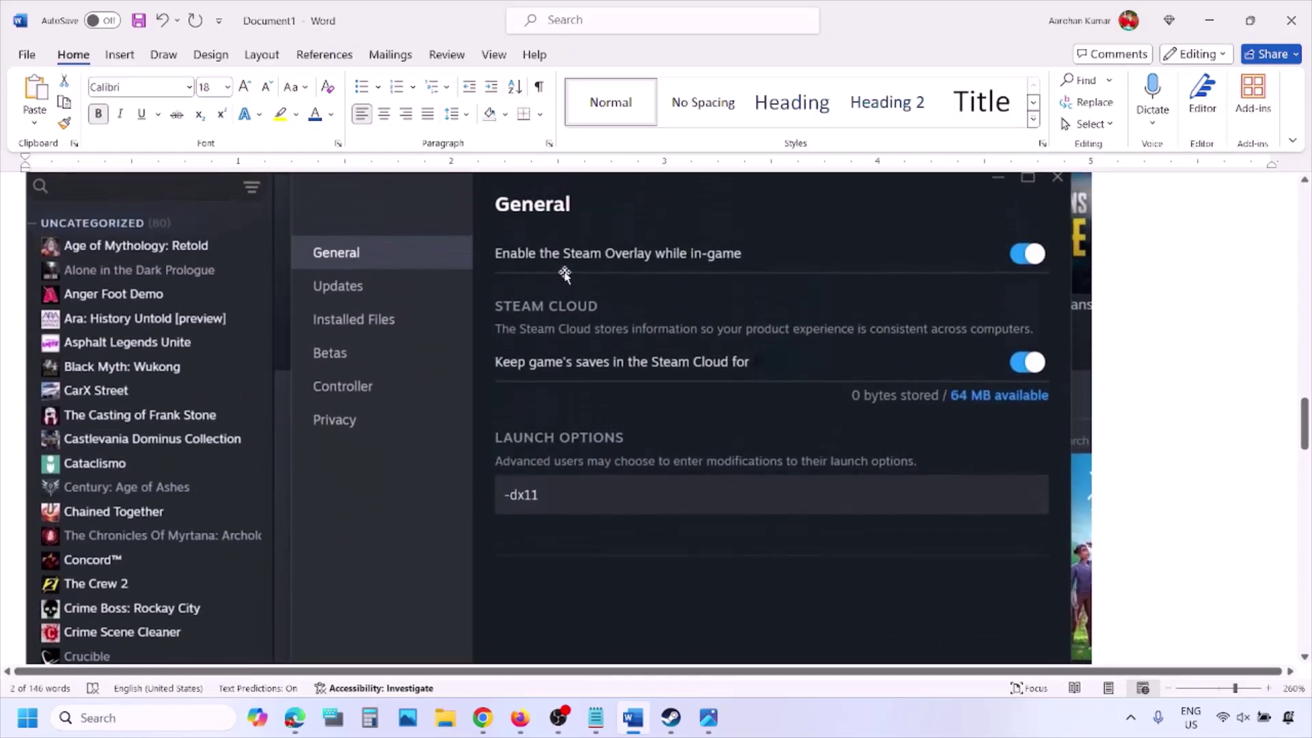
right_click(565, 269)
click(517, 499)
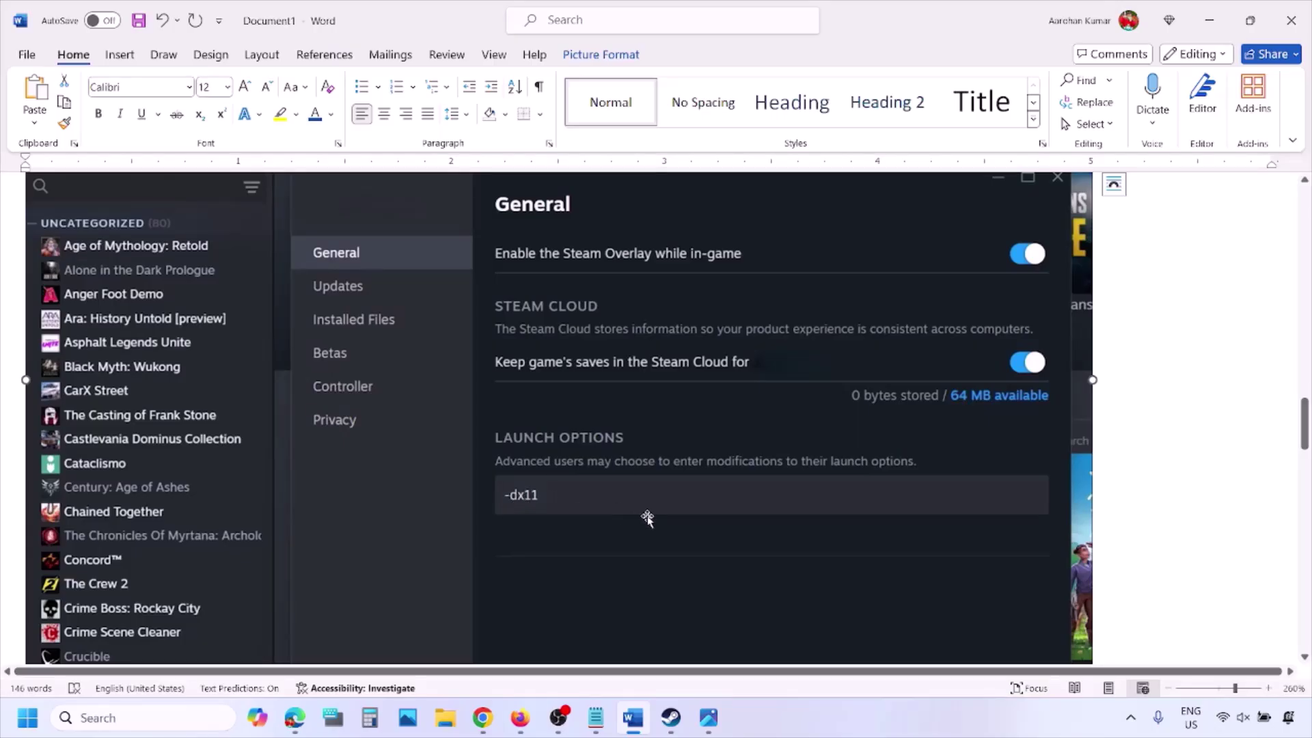
Examine the example pictures for the -d3d11 and -dx12 launch options further down the document.
scroll(647, 518, down, 8)
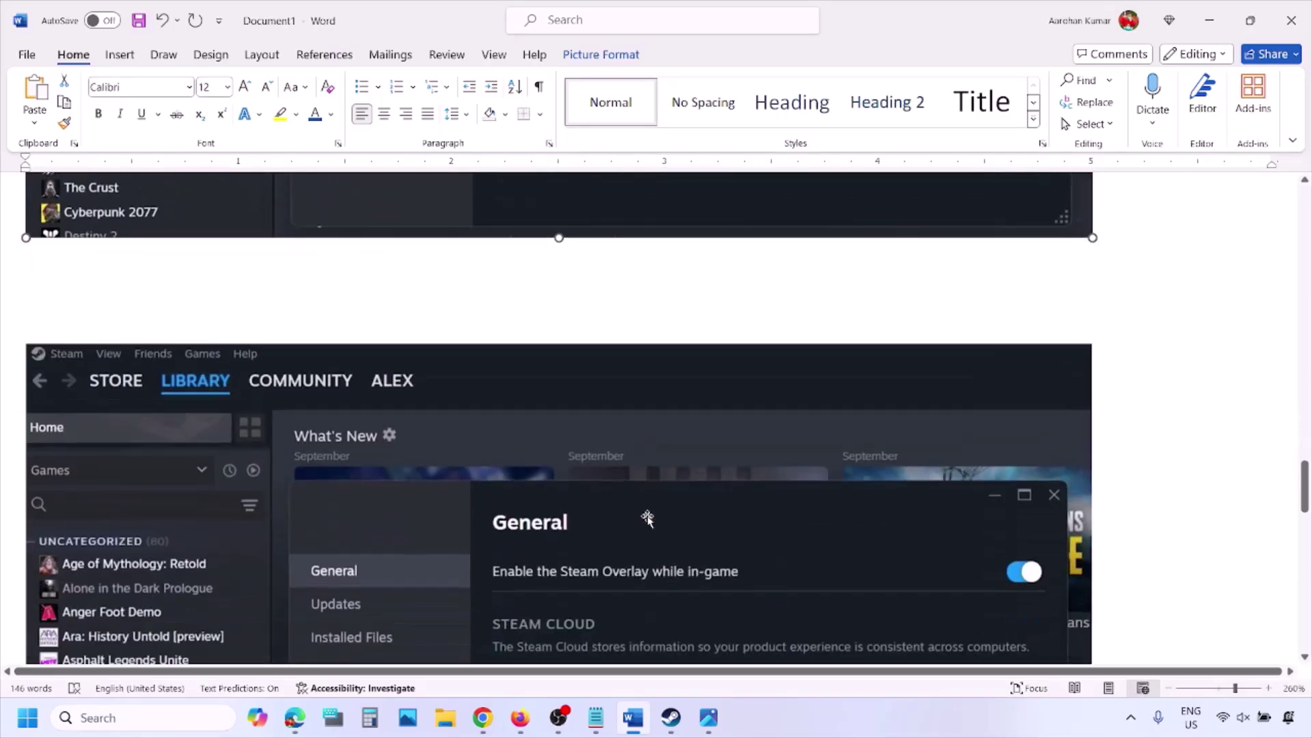
scroll(647, 519, down, 3)
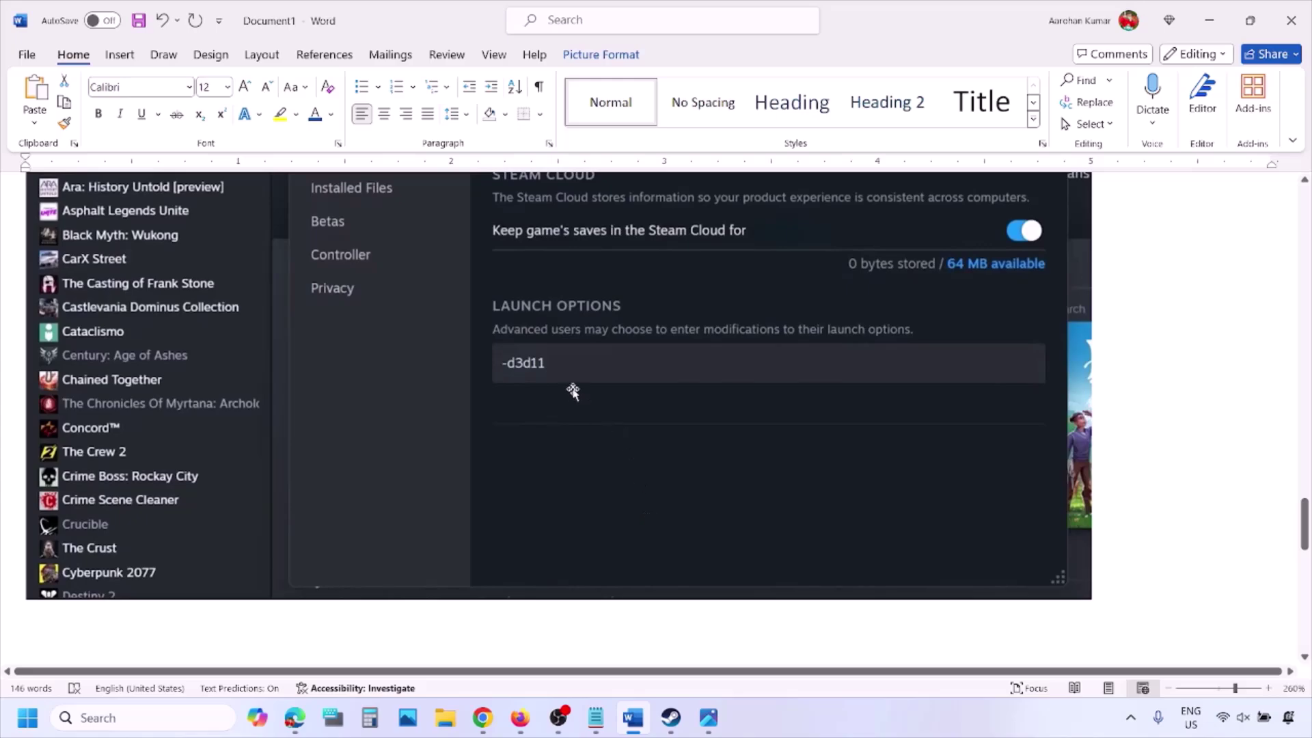
scroll(571, 390, up, 1)
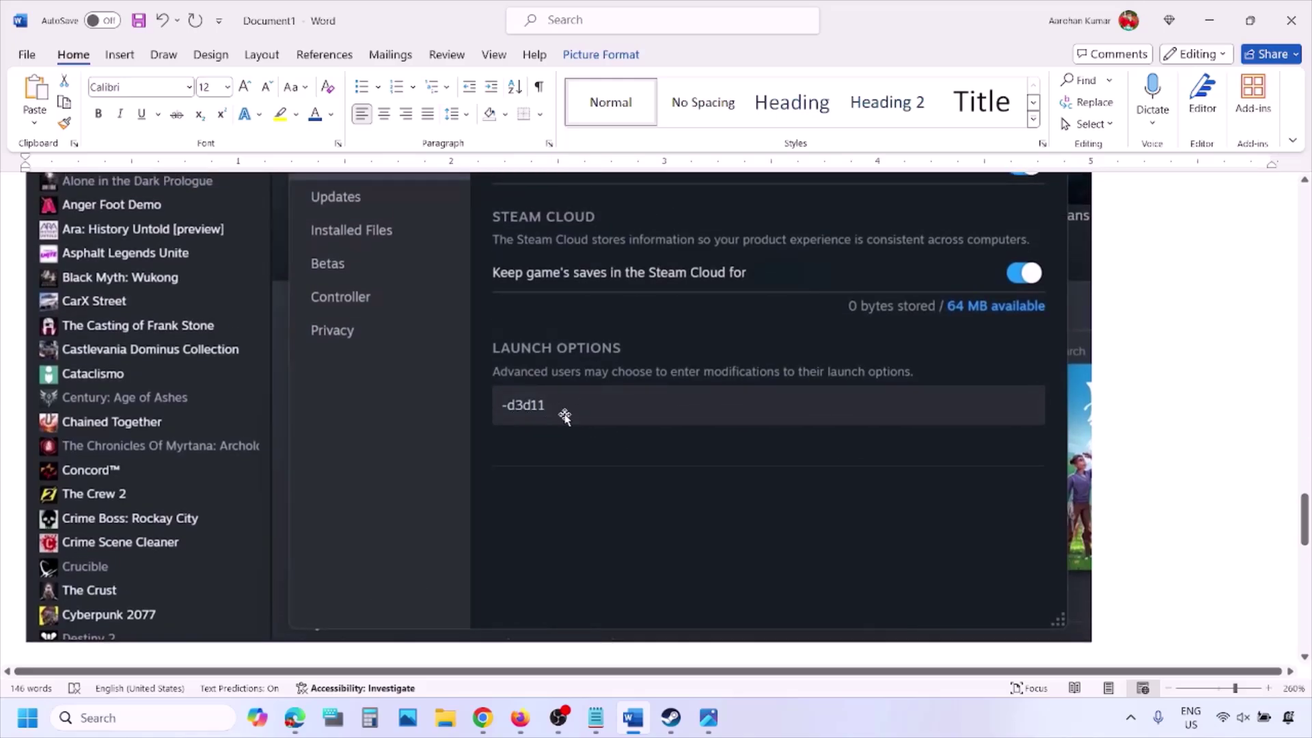
scroll(589, 418, down, 8)
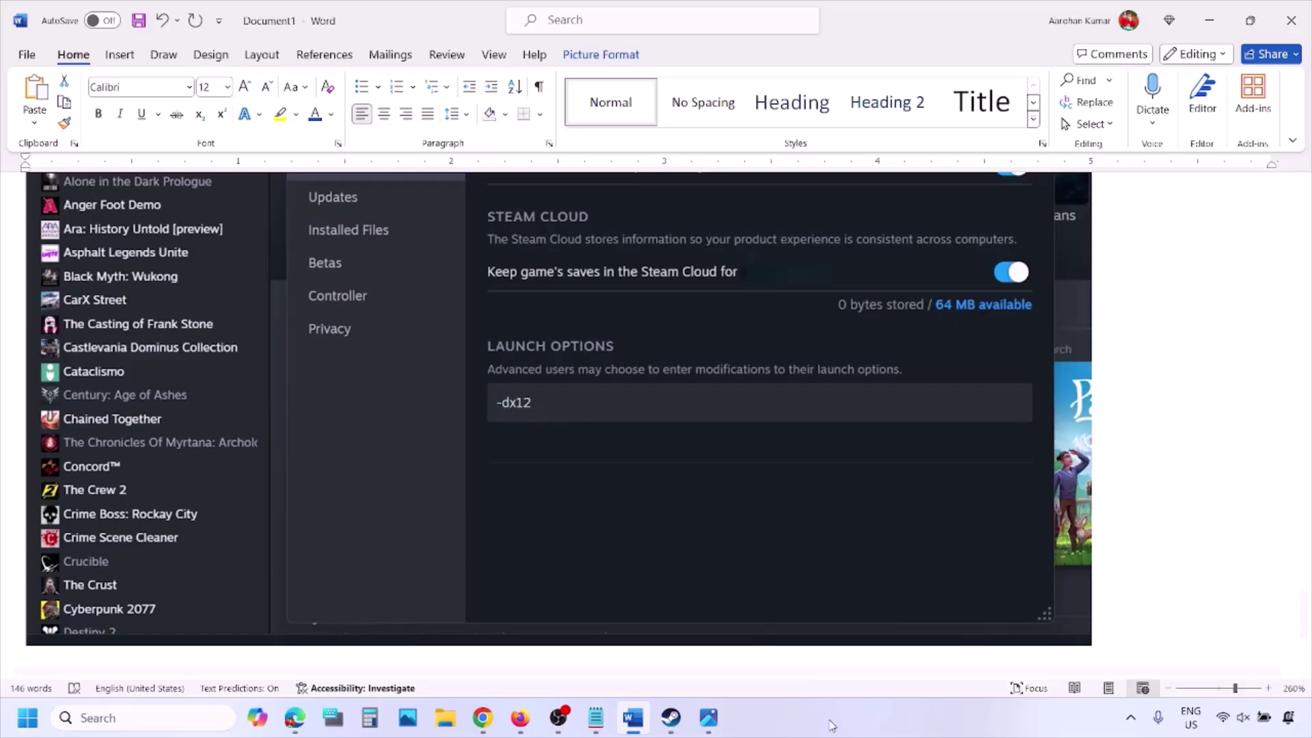
Switch to the Steam library and display the Windows power options that include Restart.
key(alt+Tab)
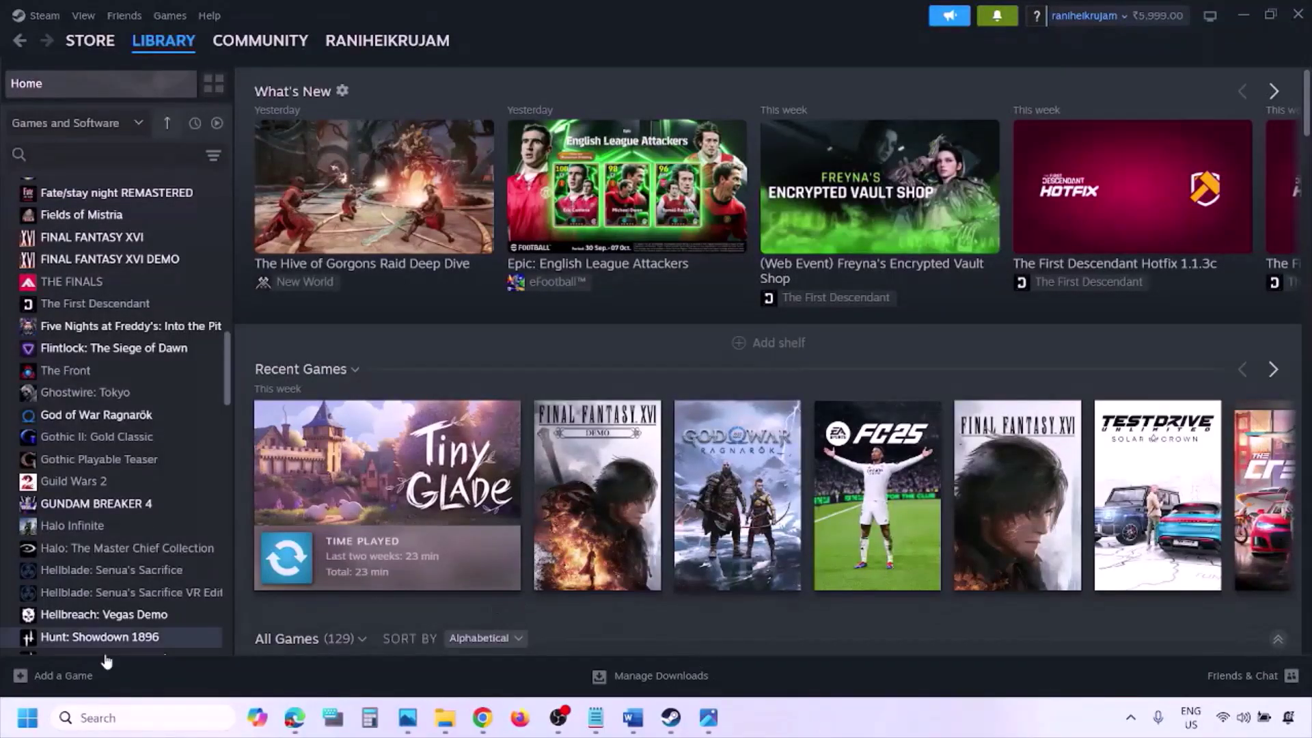
click(27, 717)
click(496, 657)
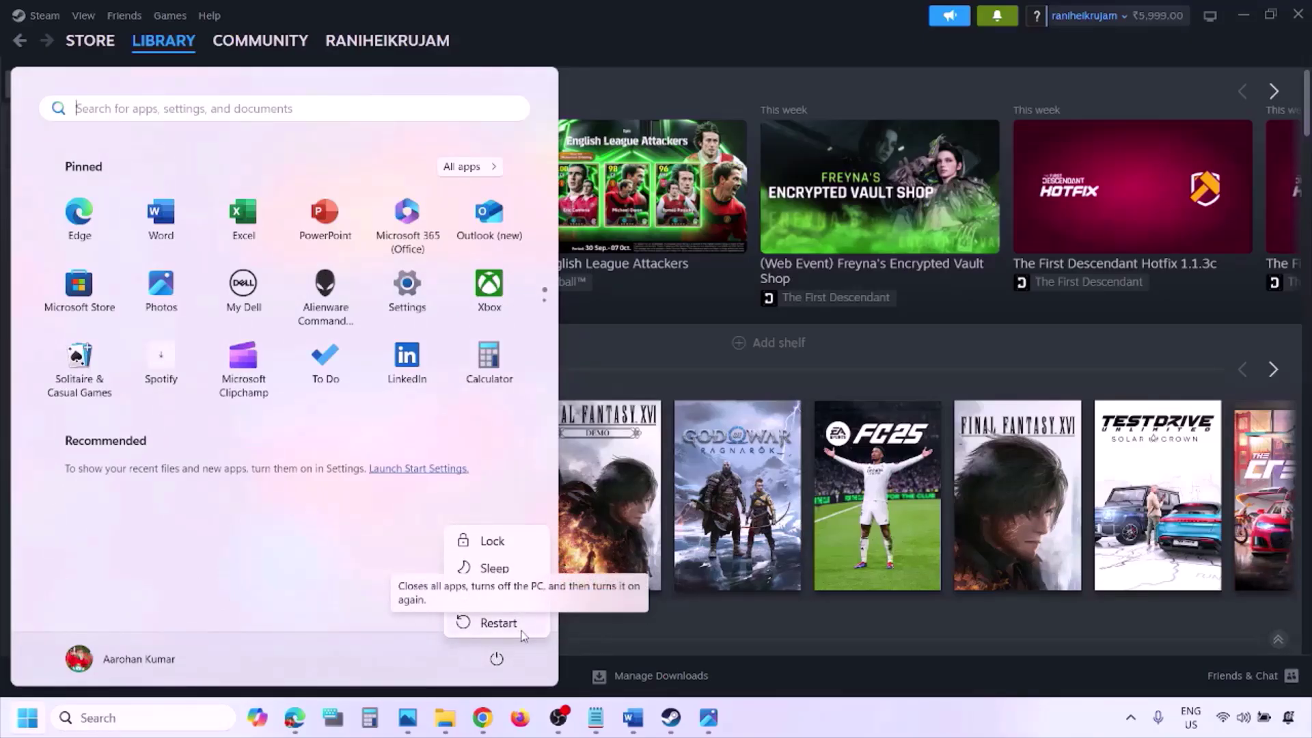
Switch to the Word troubleshooting document and highlight the Step 2 text about running the game as an administrator.
click(637, 719)
click(633, 718)
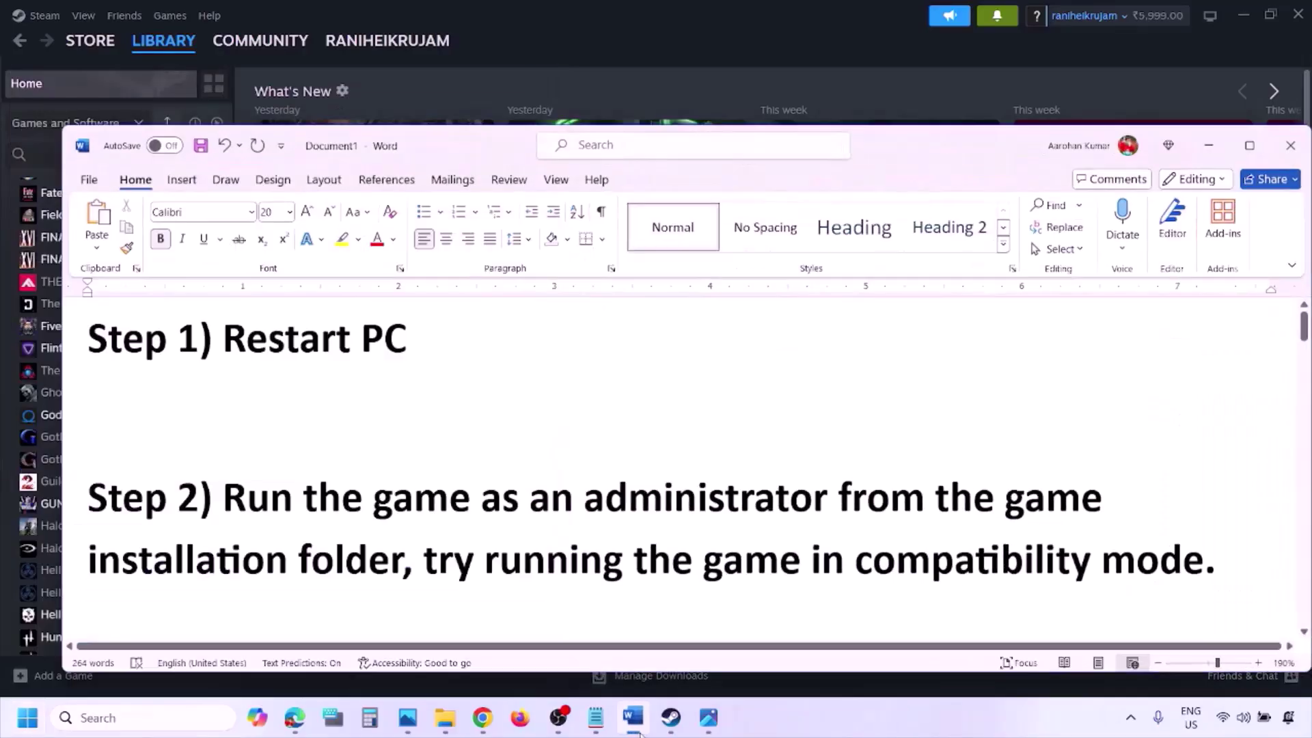
drag(227, 497, 367, 564)
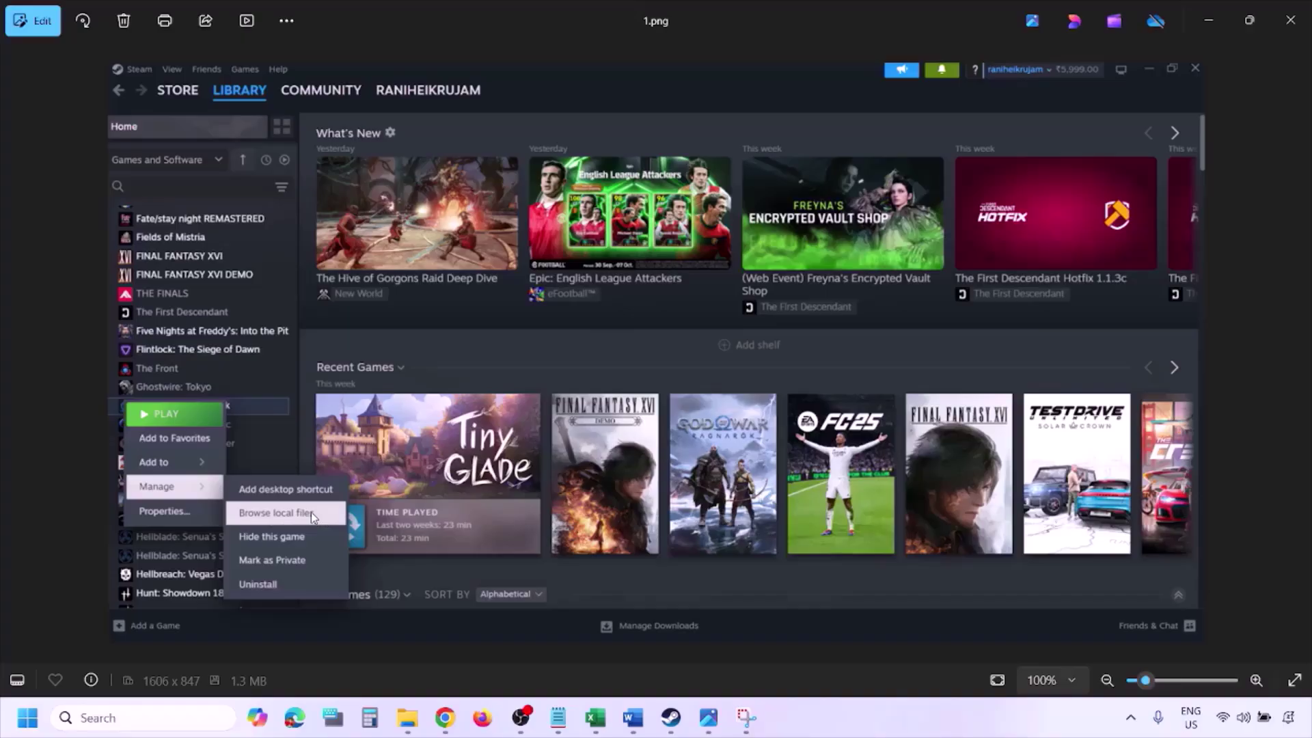
Examine screenshots 1.png and 2.png for Steam's Browse local files command and the game file's Properties command.
scroll(311, 512, up, 1)
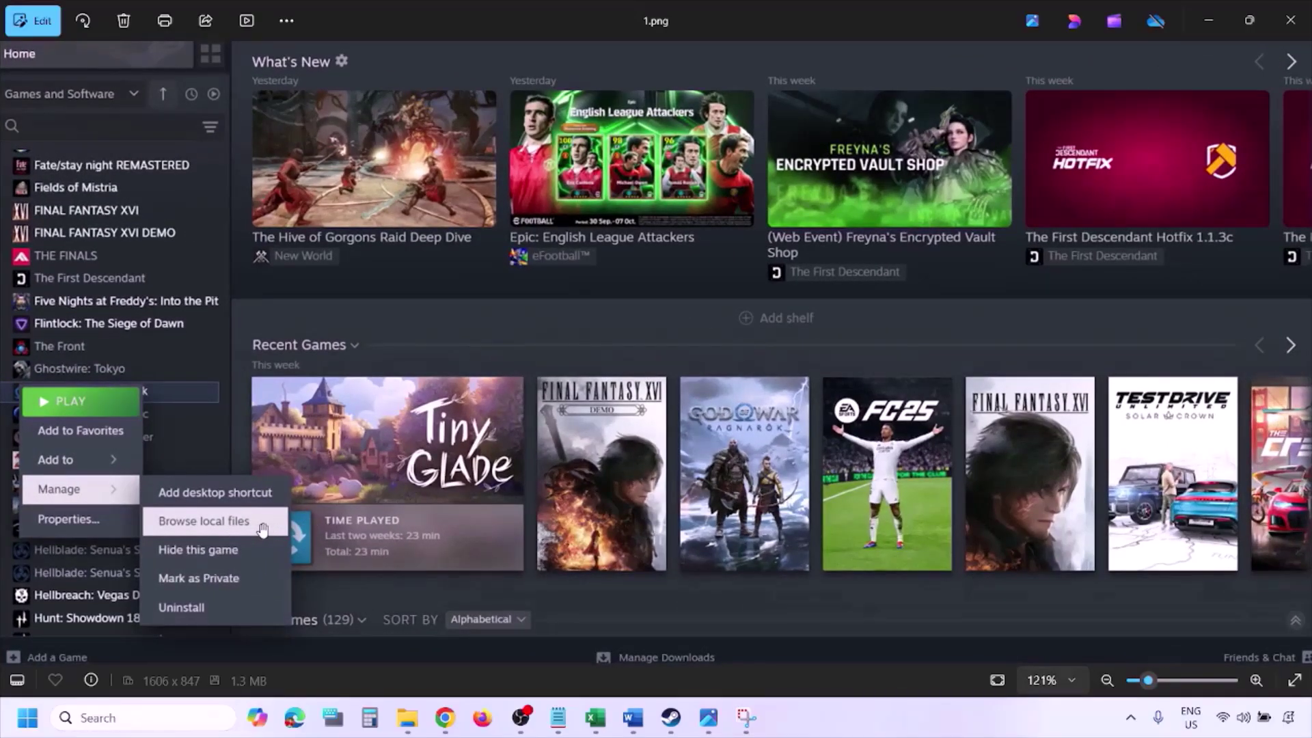
scroll(263, 529, down, 1)
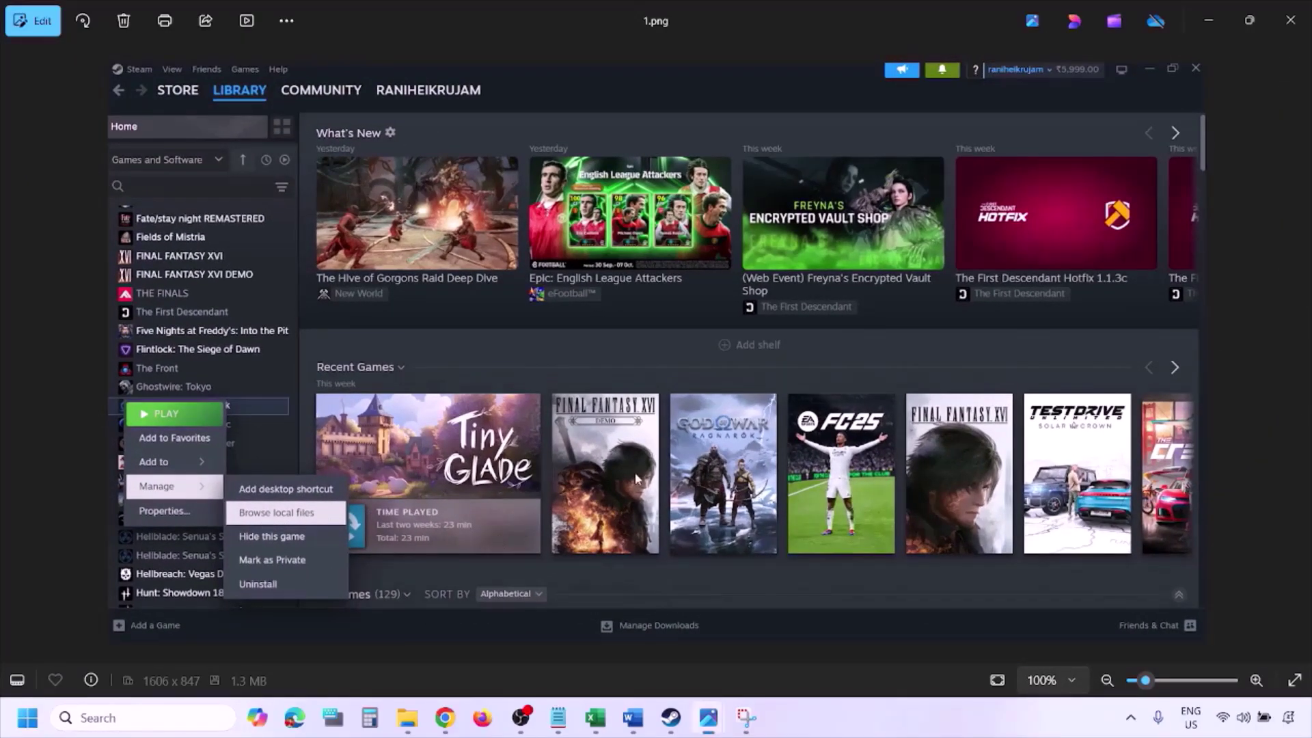
key(Right)
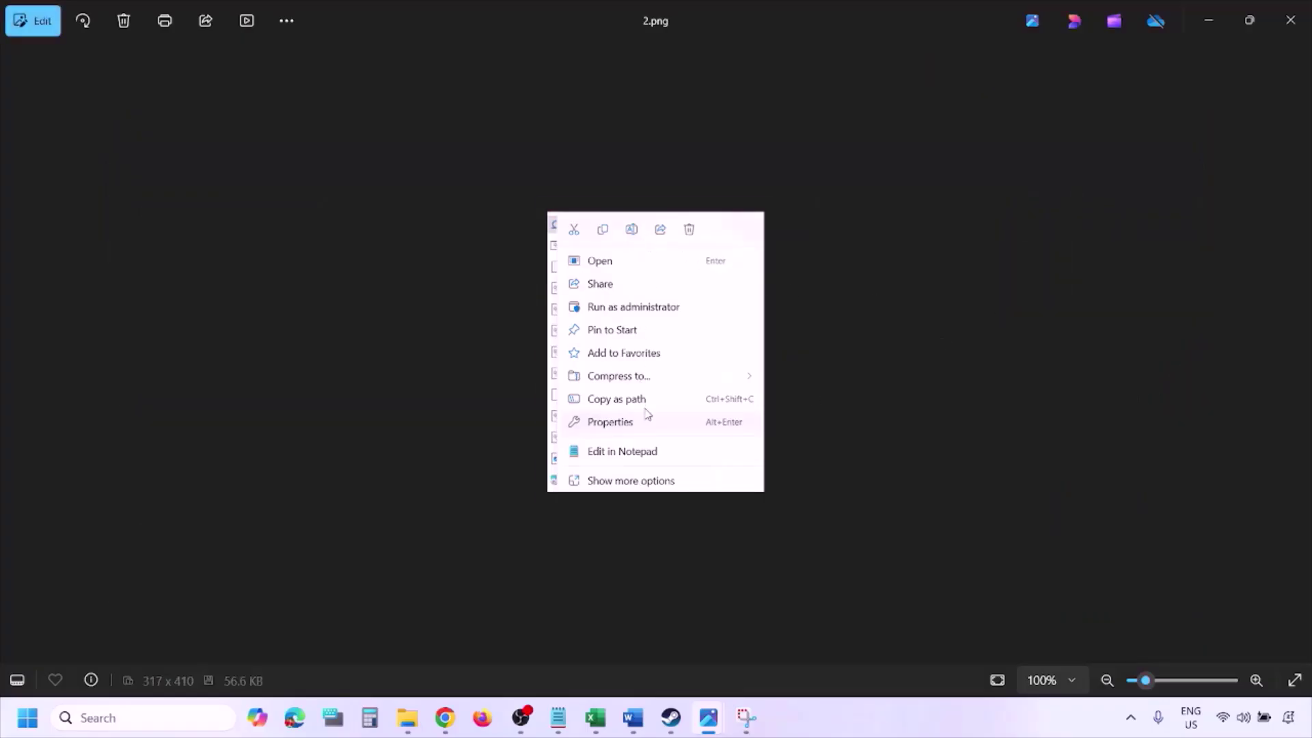
scroll(647, 412, up, 3)
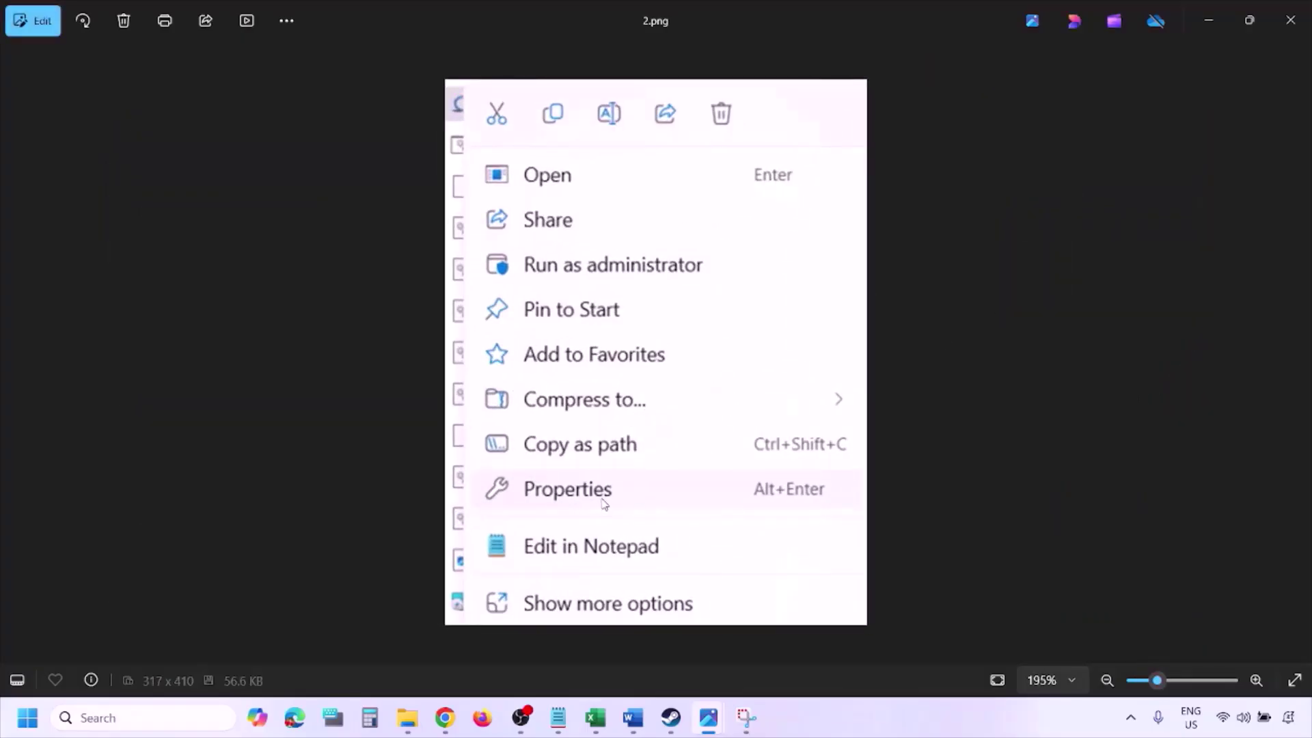
scroll(604, 504, down, 3)
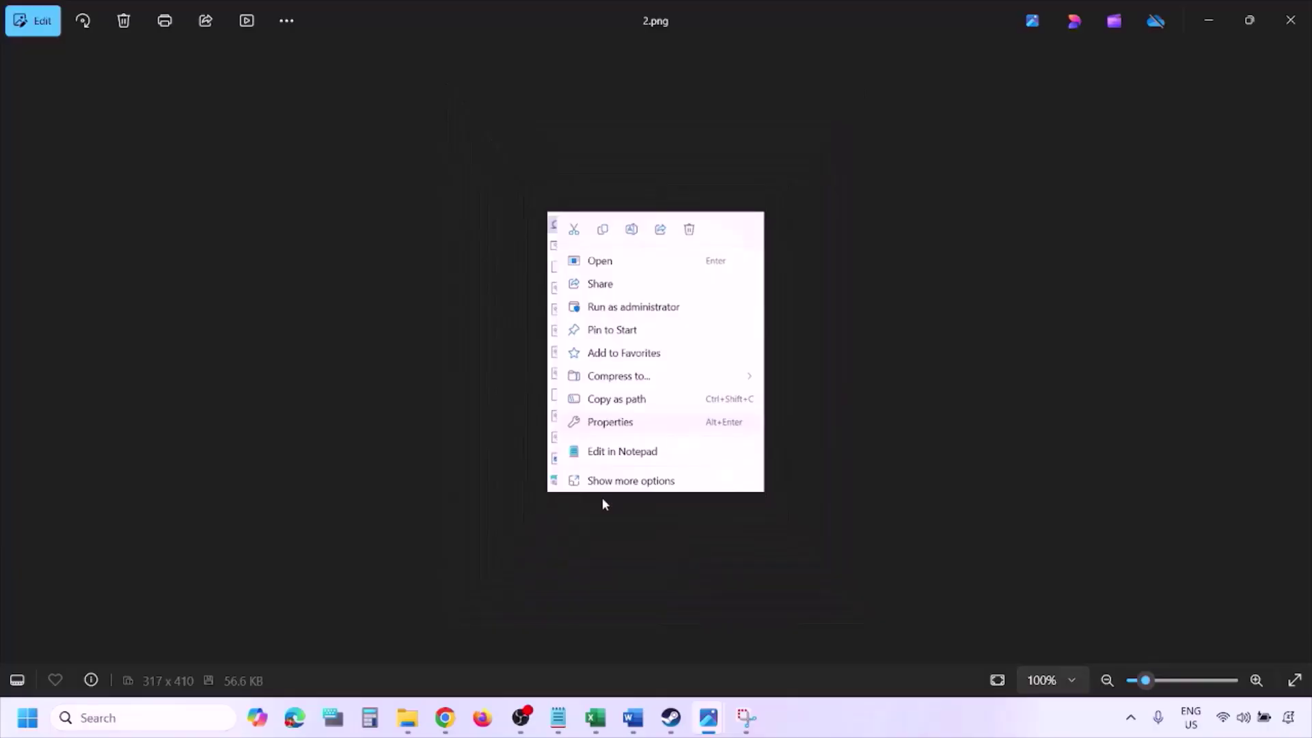
Examine the Compatibility settings in 3.png, focusing on the Run this program as an administrator option.
key(Right)
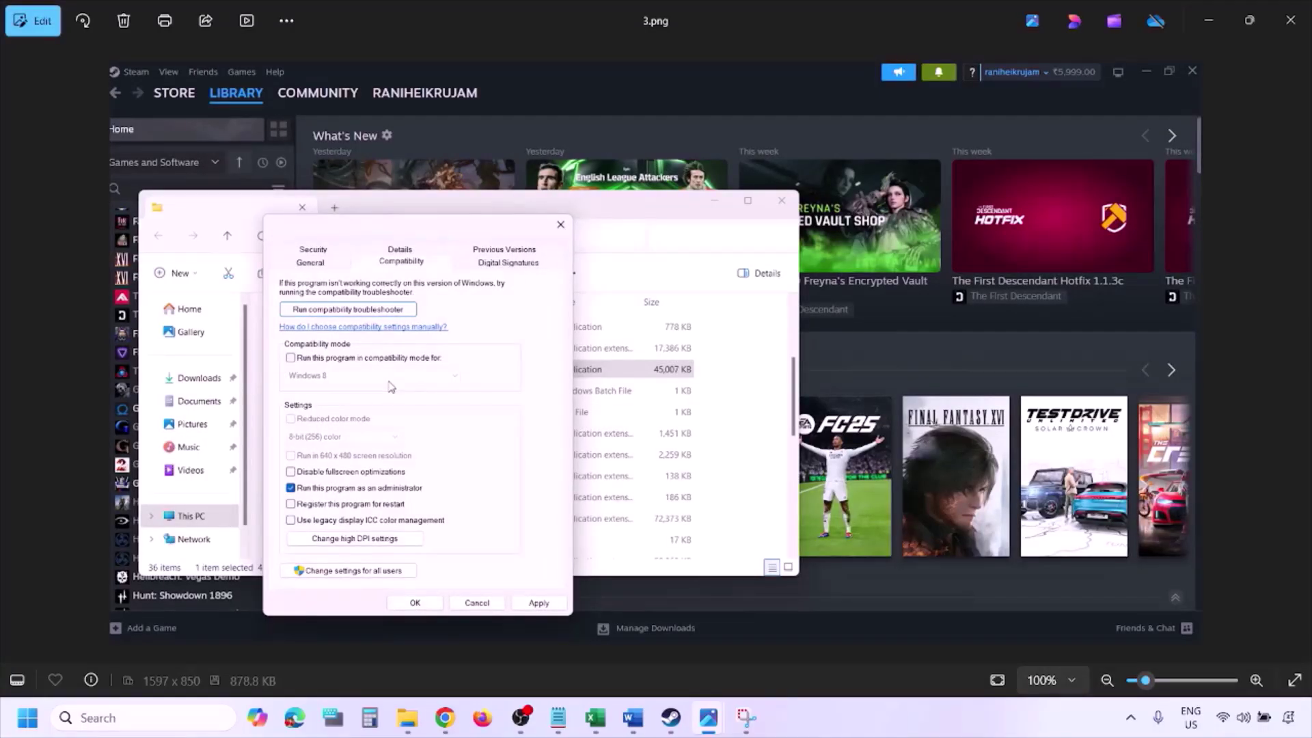
scroll(392, 387, up, 1)
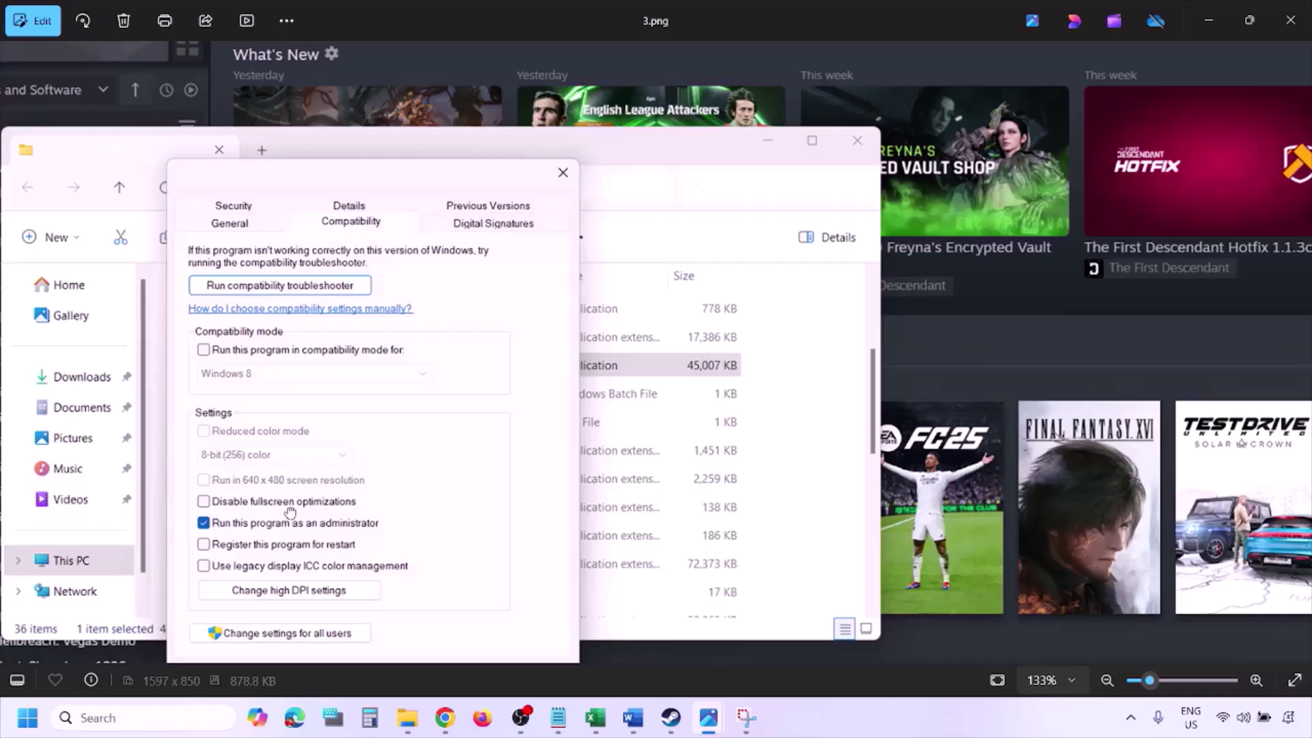
drag(291, 513, 291, 450)
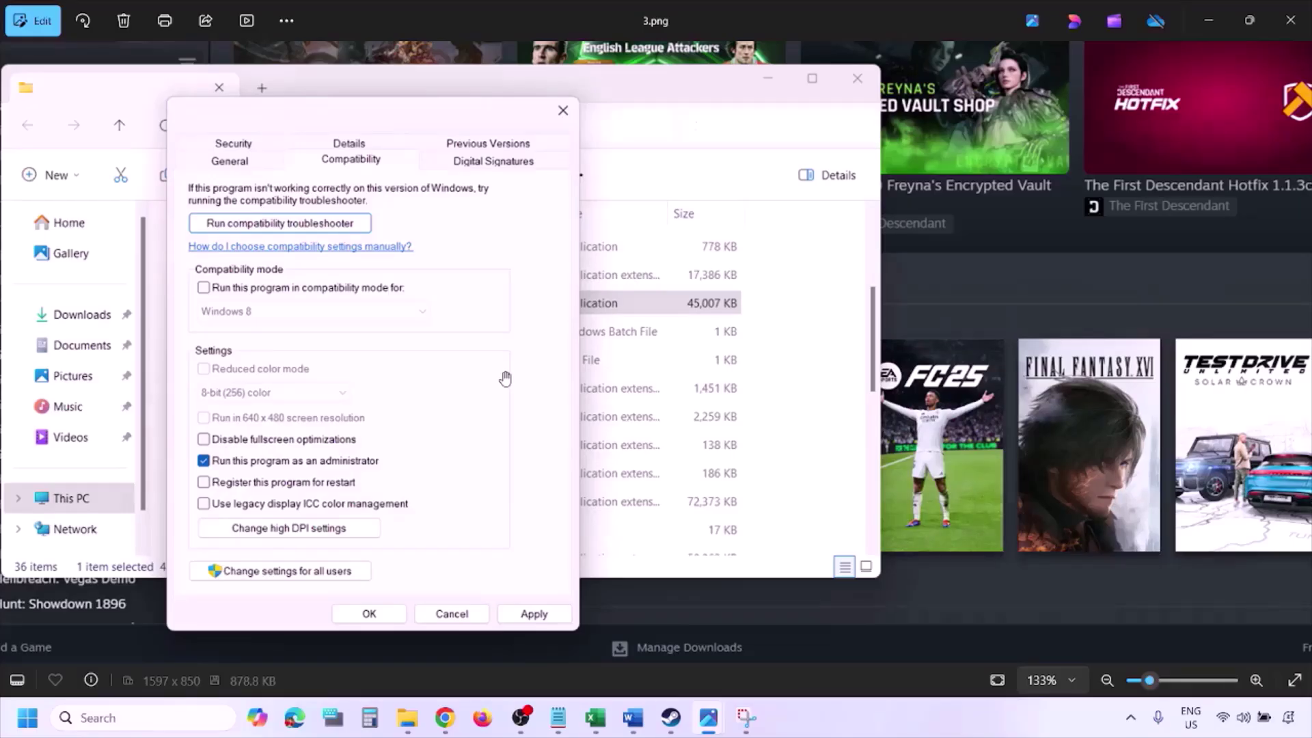
scroll(505, 379, down, 3)
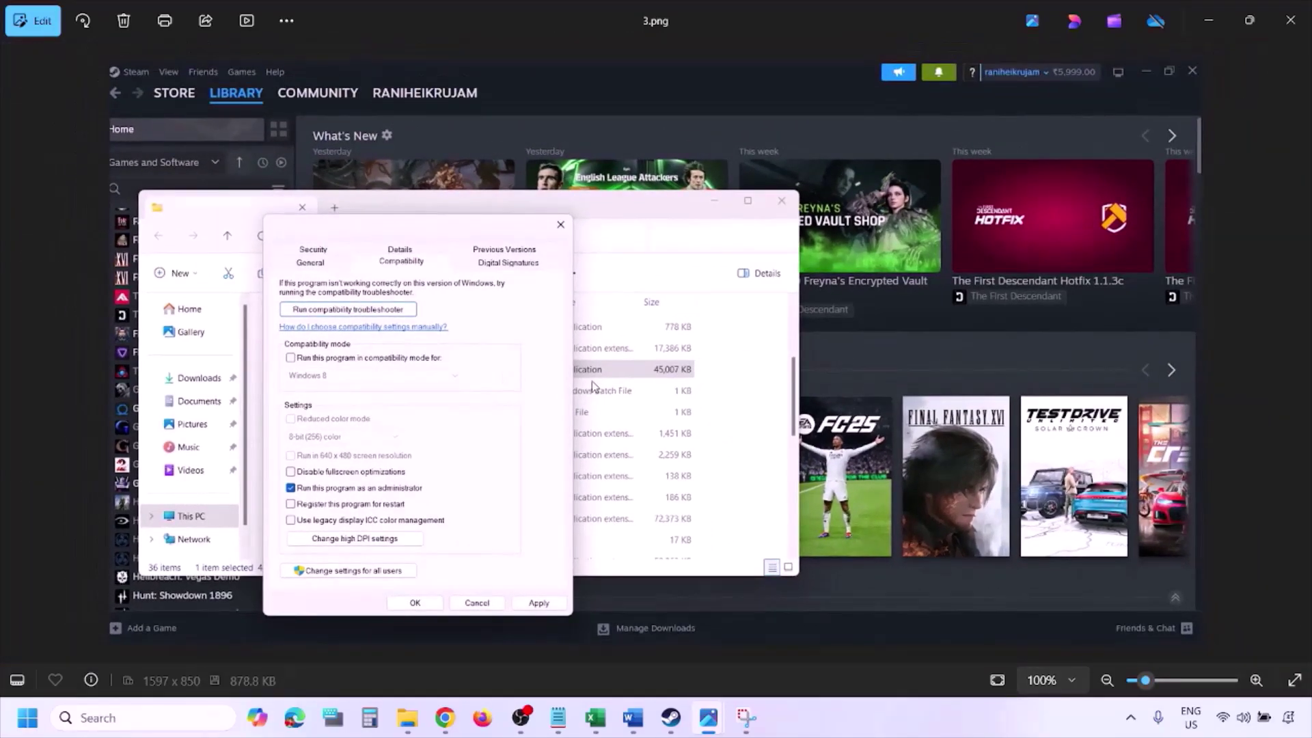
Examine the compatibility mode option in 4.png and the list of Windows versions in 5.png.
key(Right)
scroll(593, 387, up, 3)
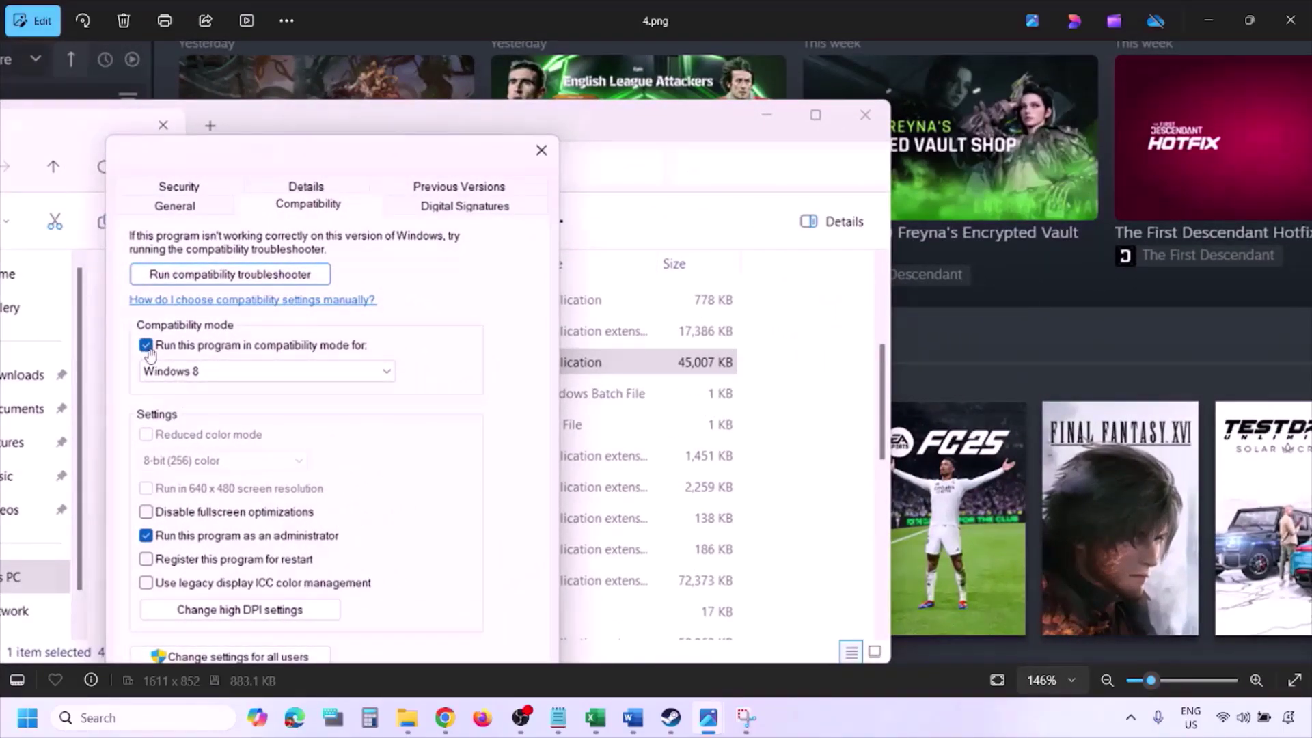
drag(174, 366, 184, 316)
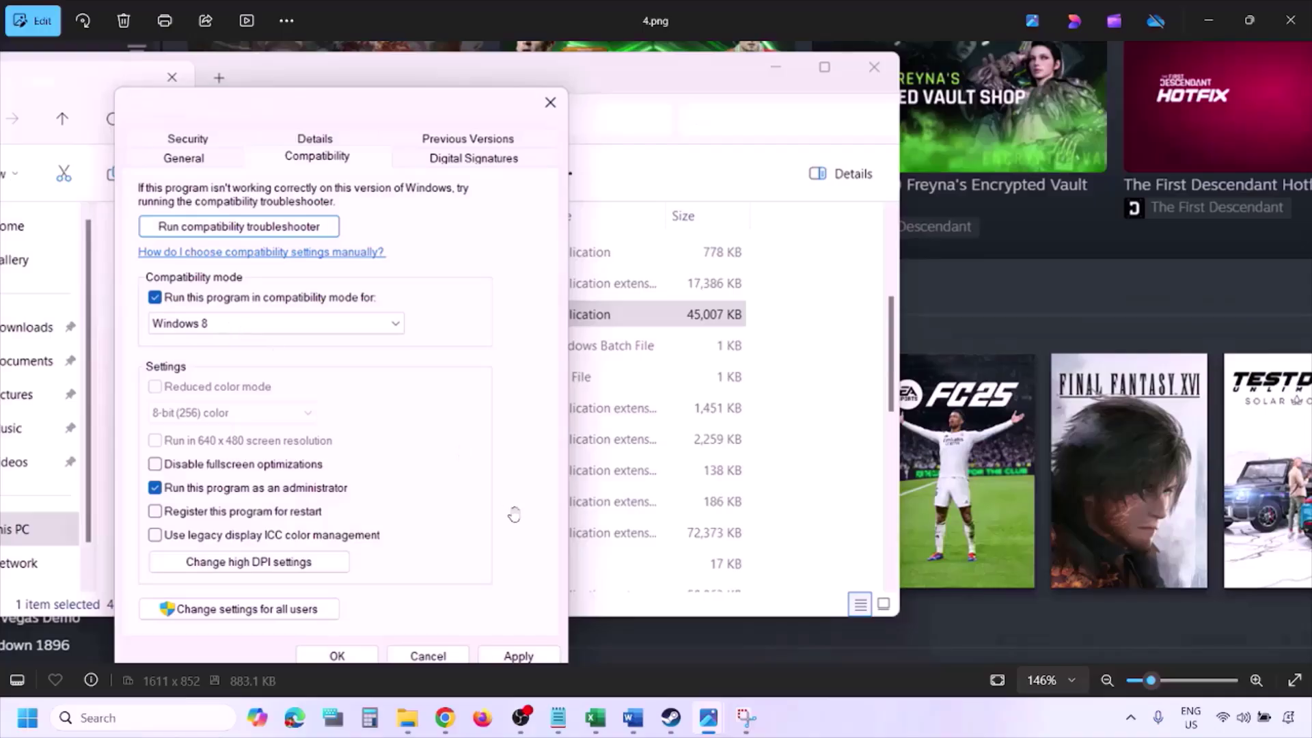
drag(504, 511, 512, 472)
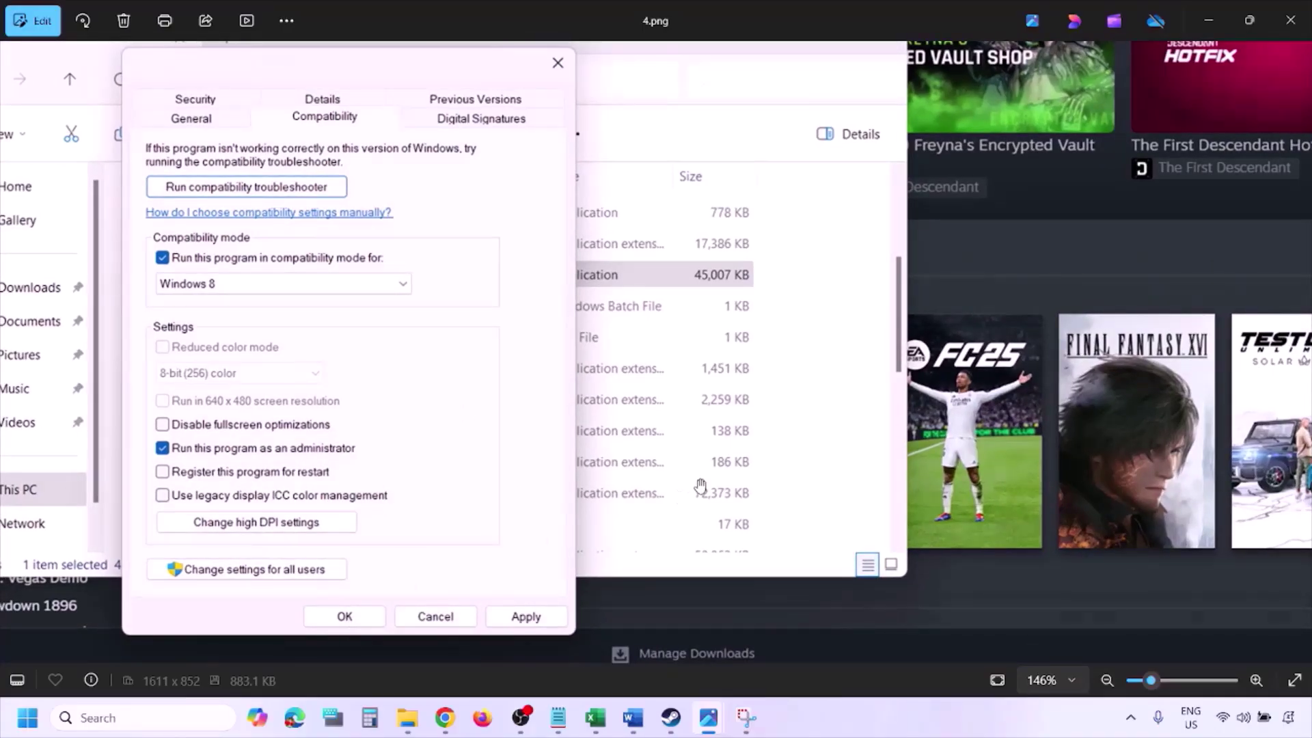
scroll(700, 487, down, 3)
key(Right)
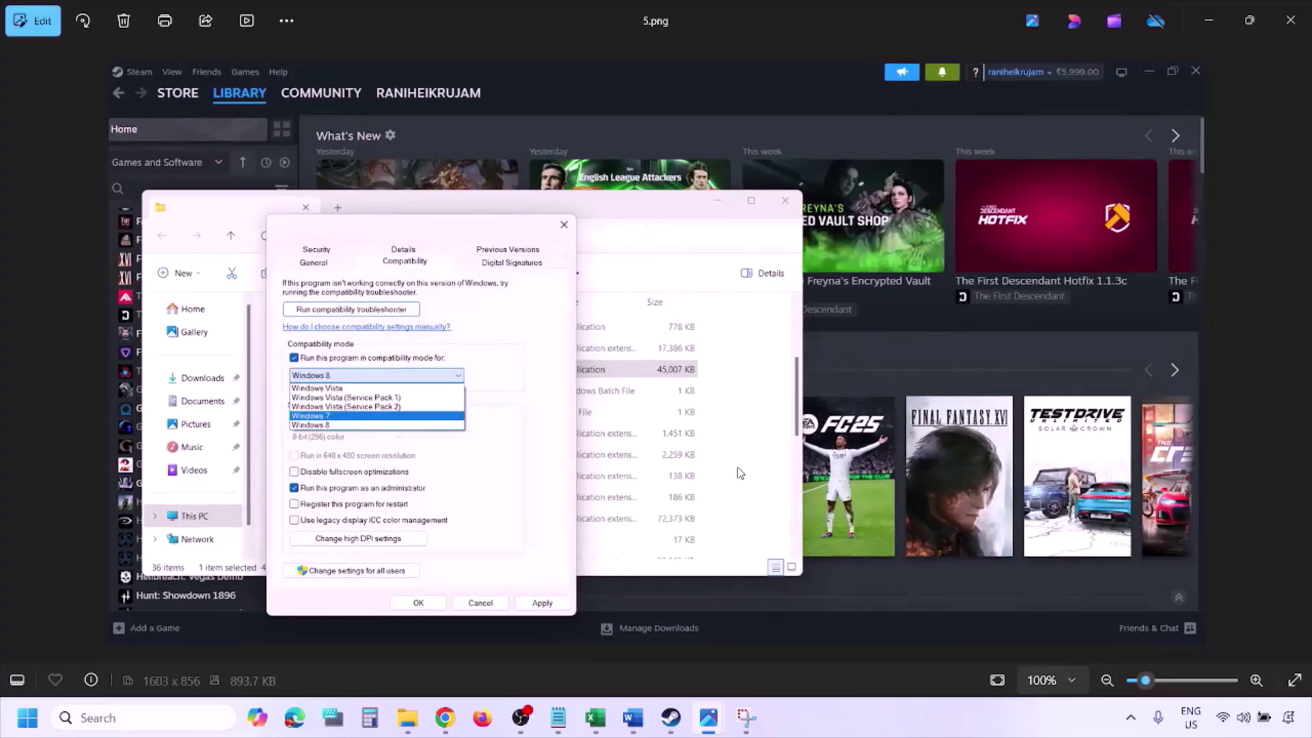
scroll(425, 408, up, 3)
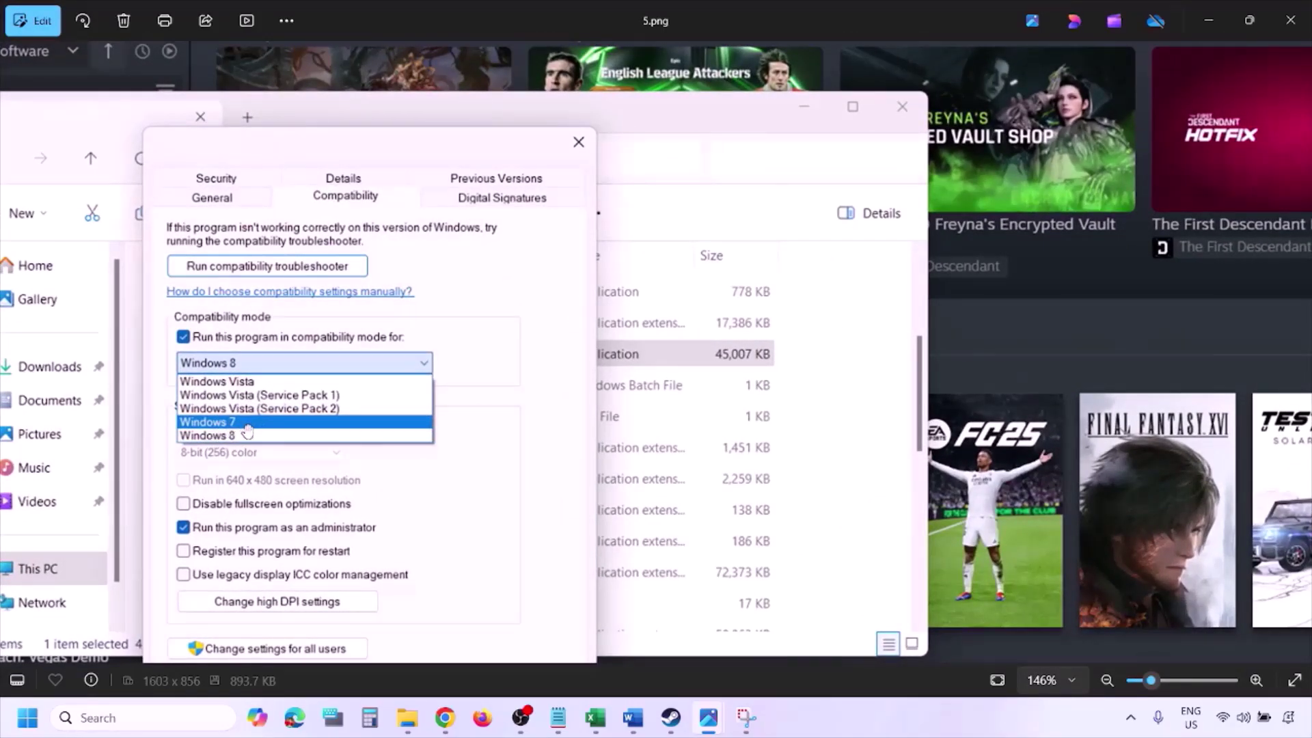
scroll(247, 430, down, 3)
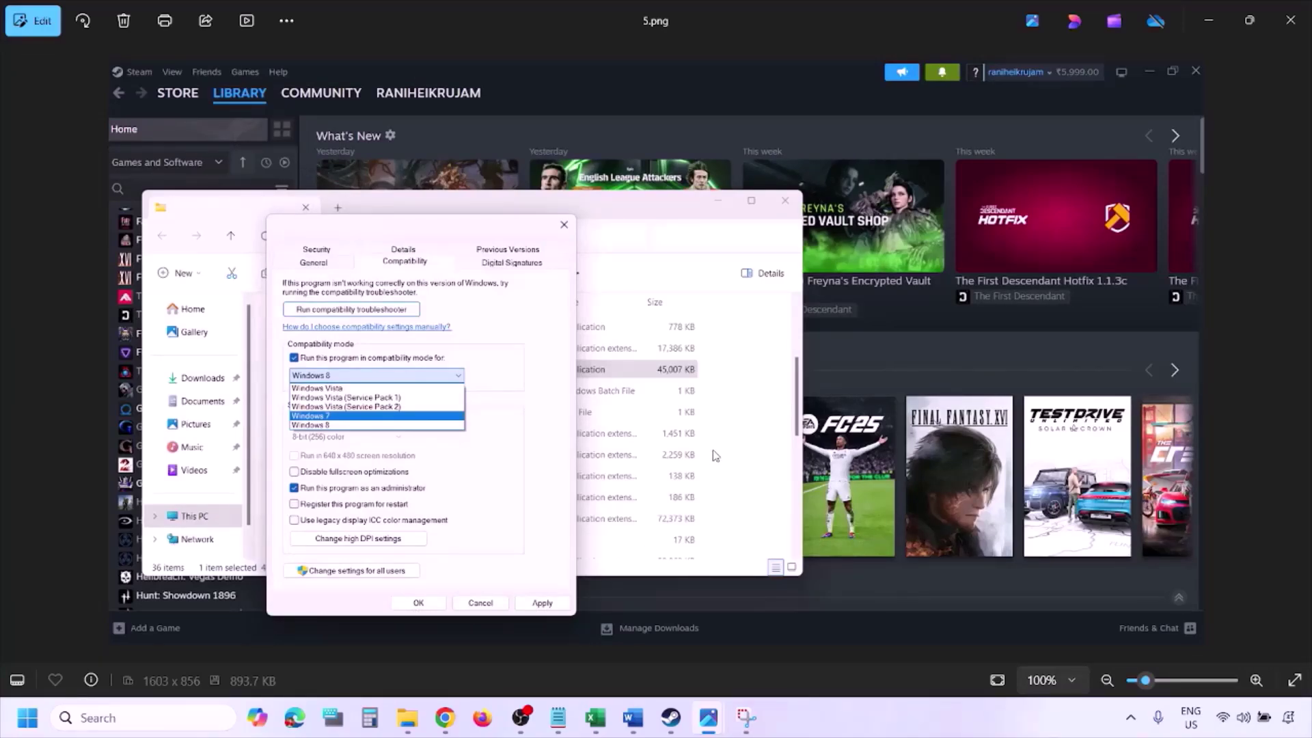
Examine 6.png for the Windows 7 compatibility mode and Disable fullscreen optimizations settings.
key(Right)
scroll(428, 404, up, 3)
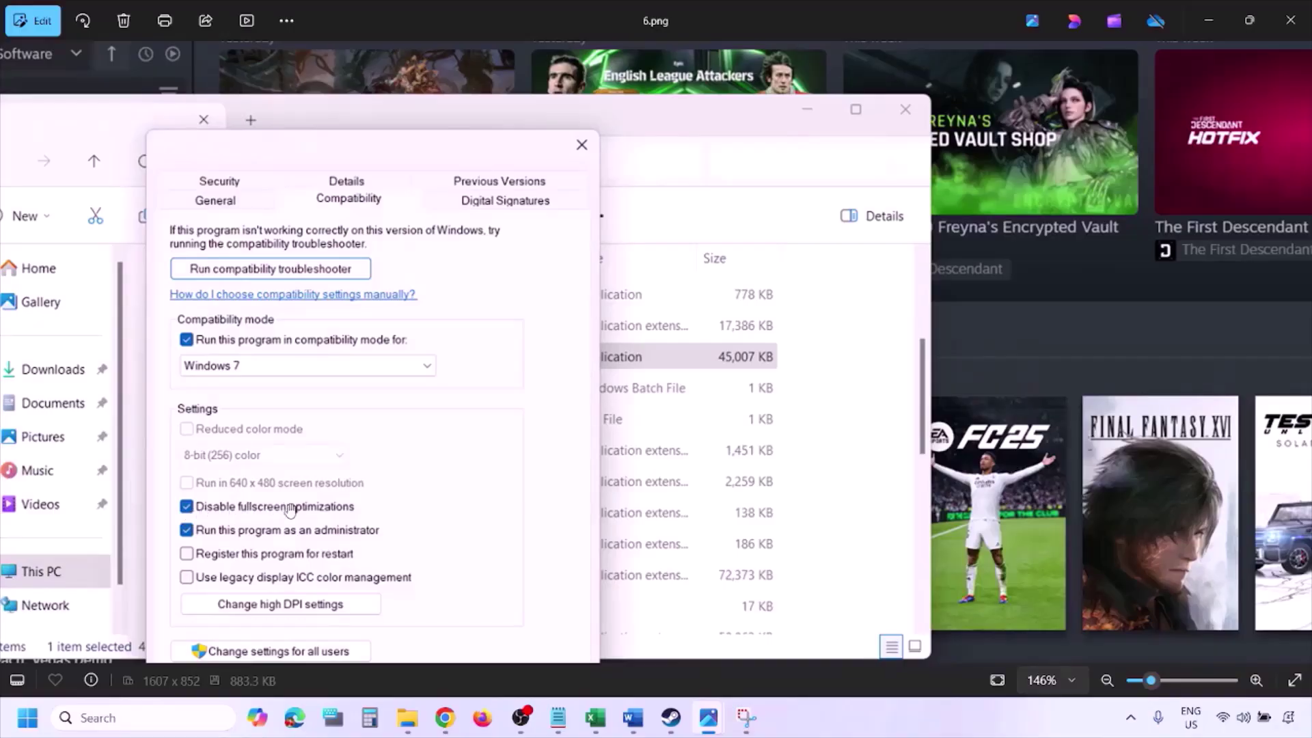
drag(372, 490, 431, 351)
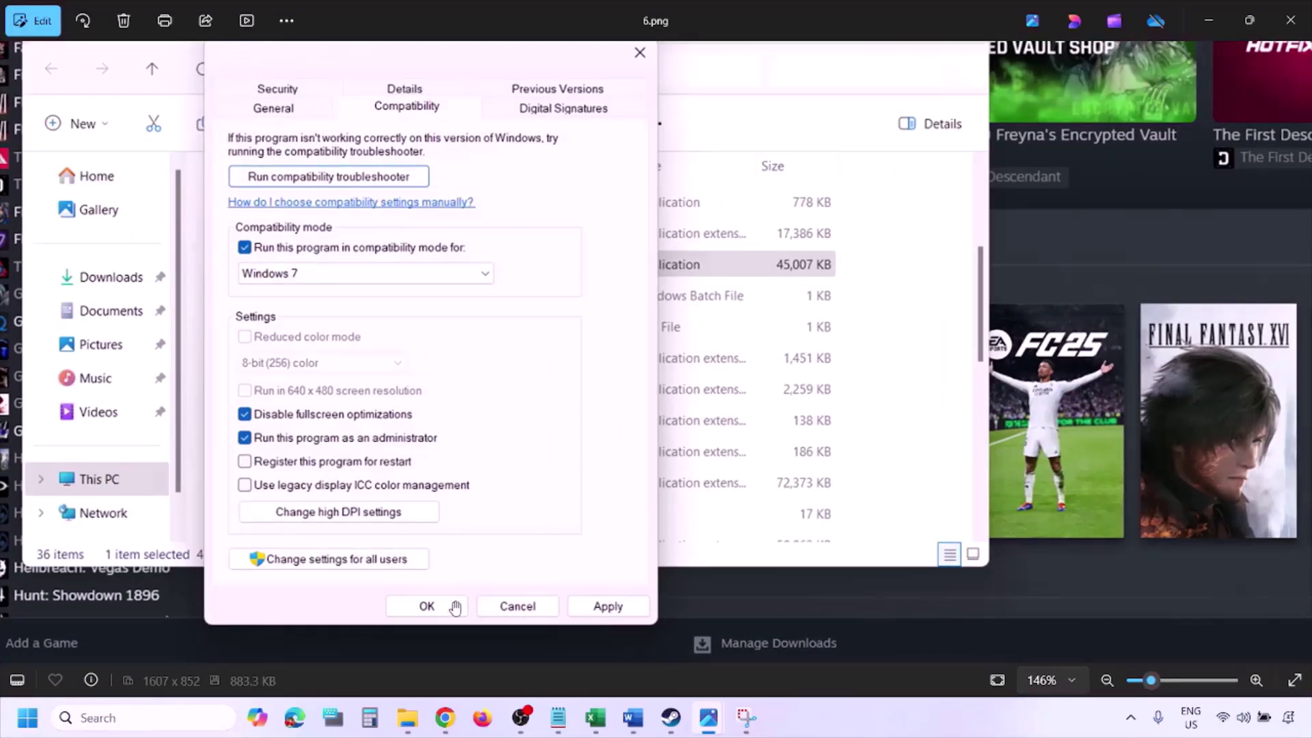
scroll(454, 607, down, 3)
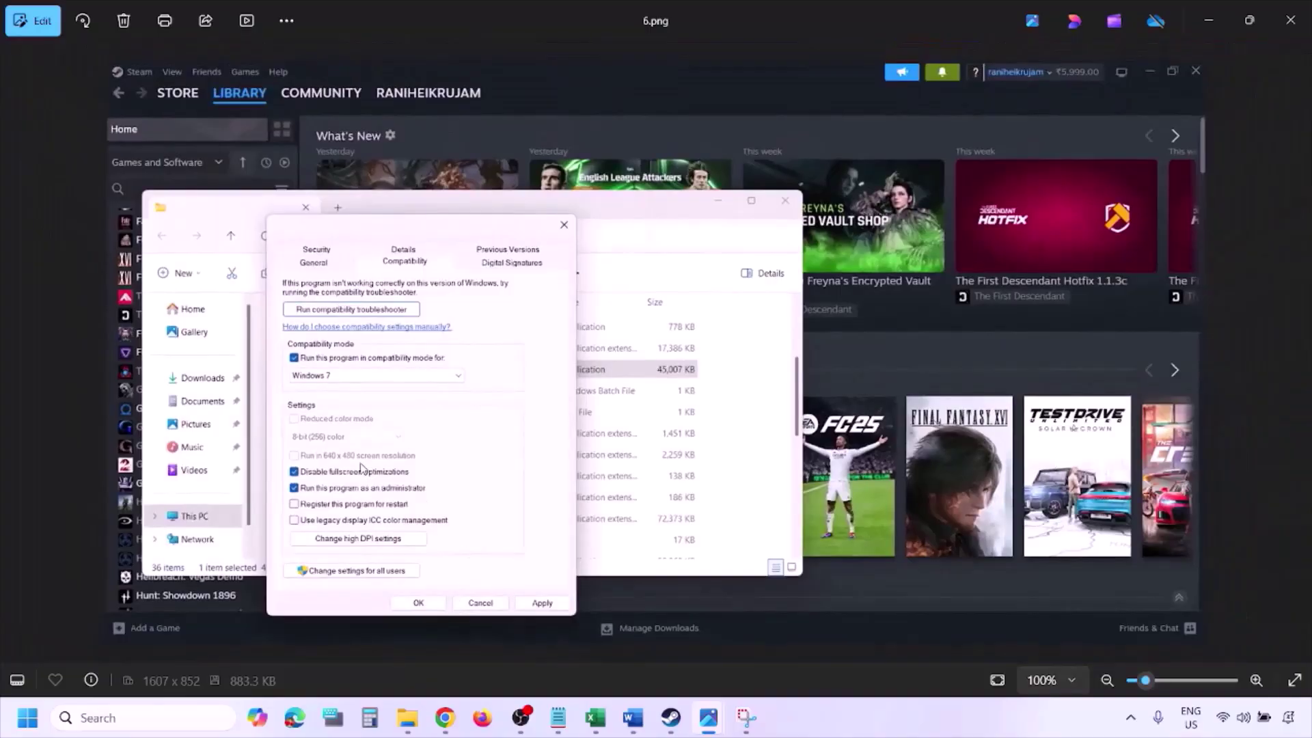
scroll(362, 470, up, 4)
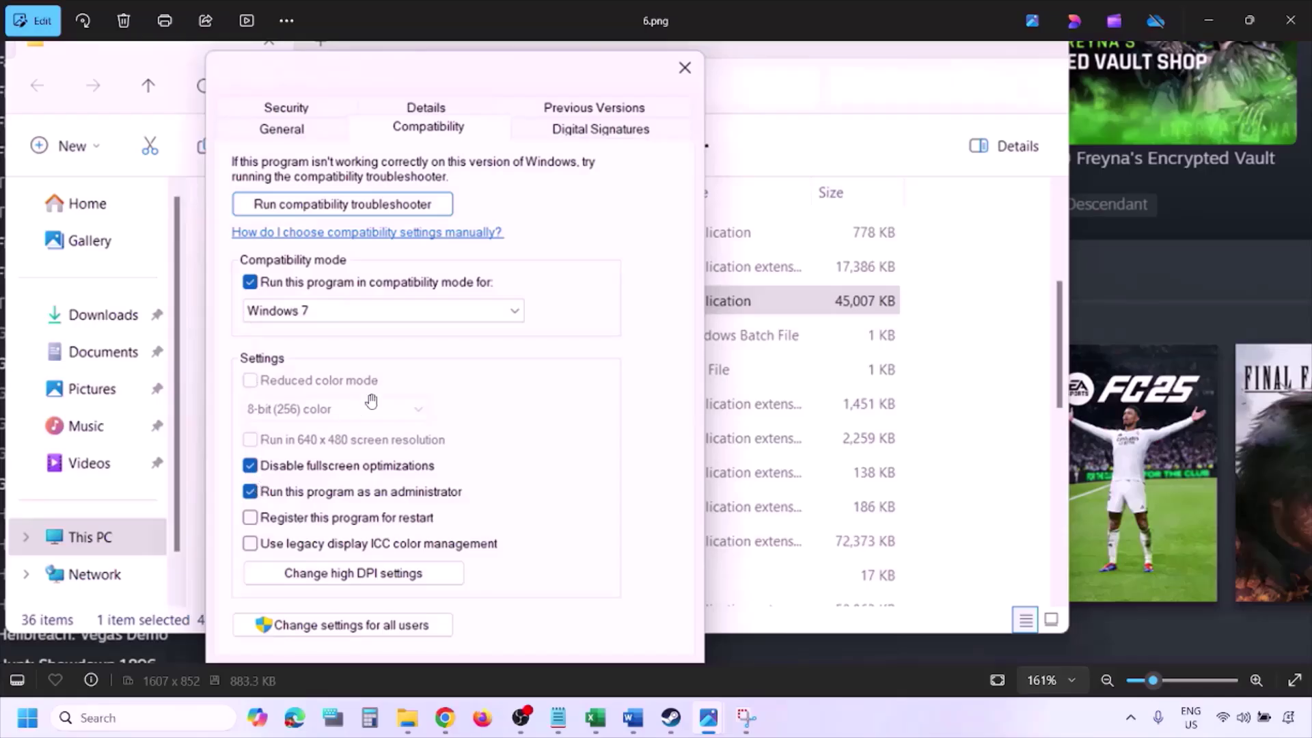
scroll(370, 402, down, 4)
Examine the cleared Compatibility checkboxes in 7.png, and return to the Word troubleshooting document.
key(Right)
scroll(371, 400, up, 5)
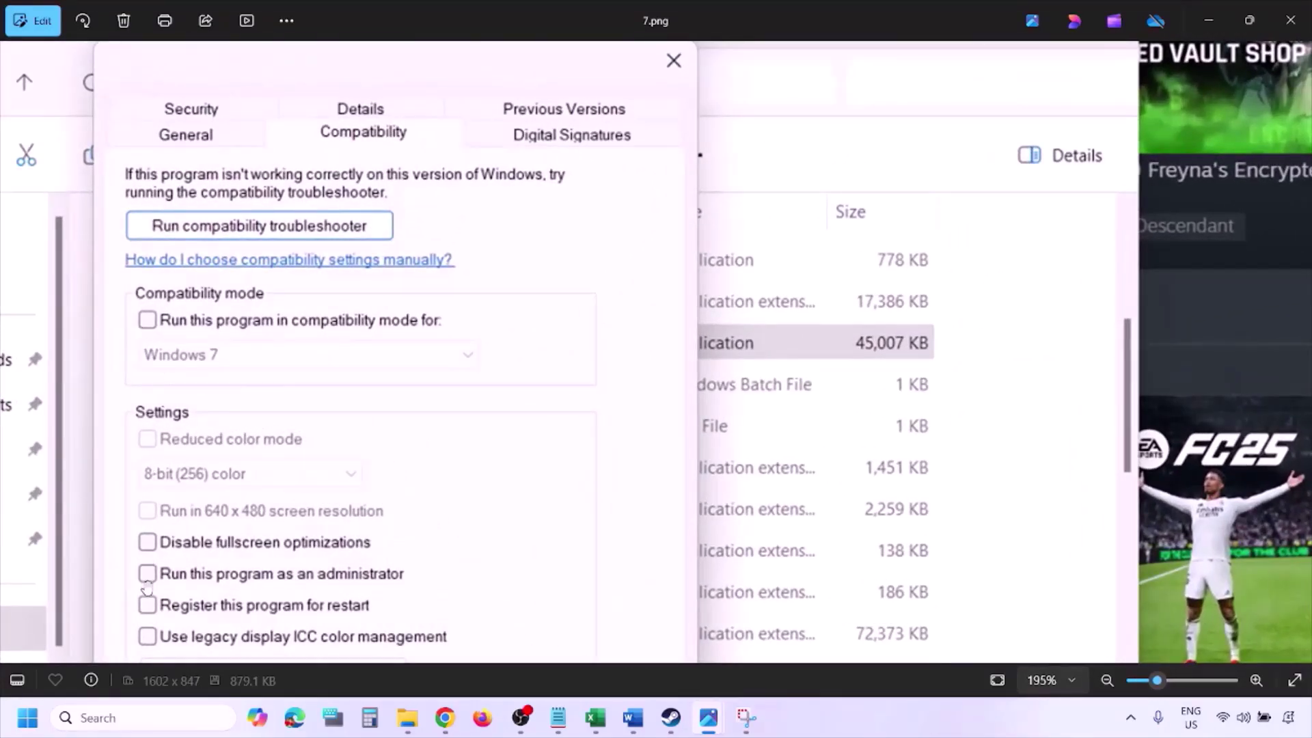
scroll(211, 443, down, 3)
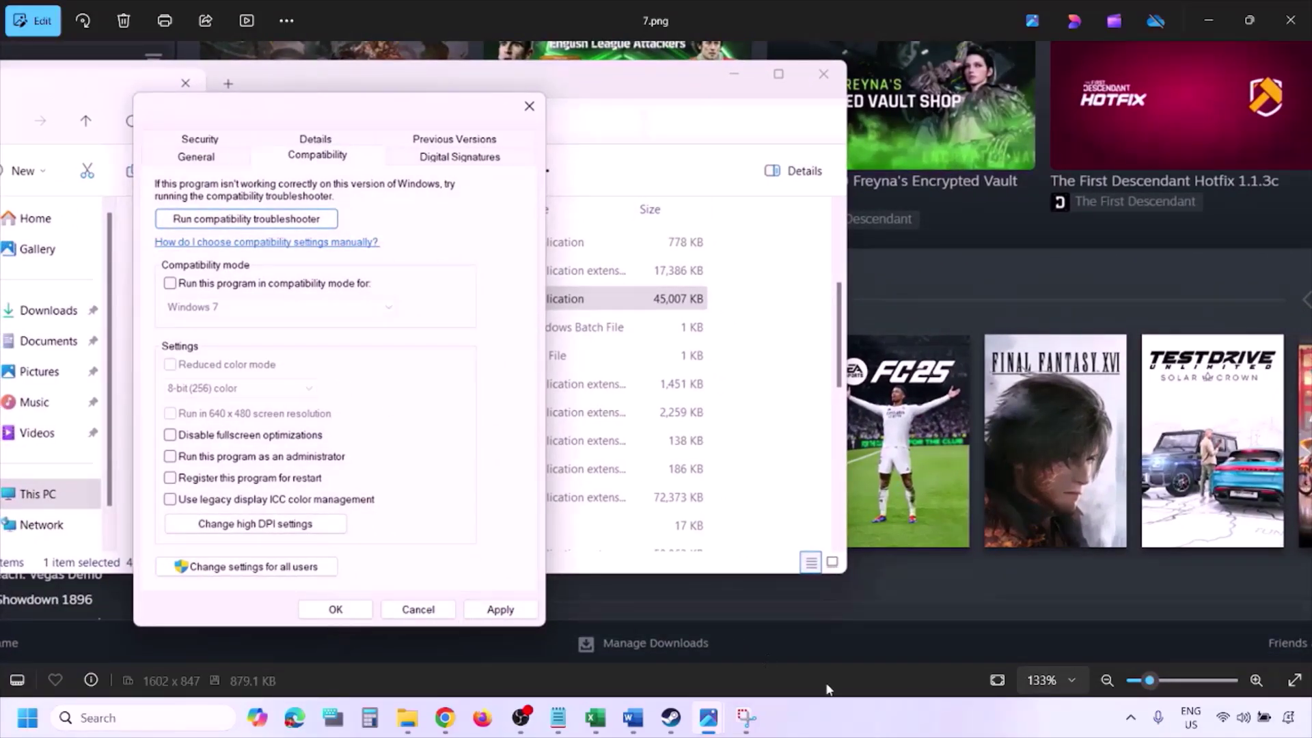
click(815, 722)
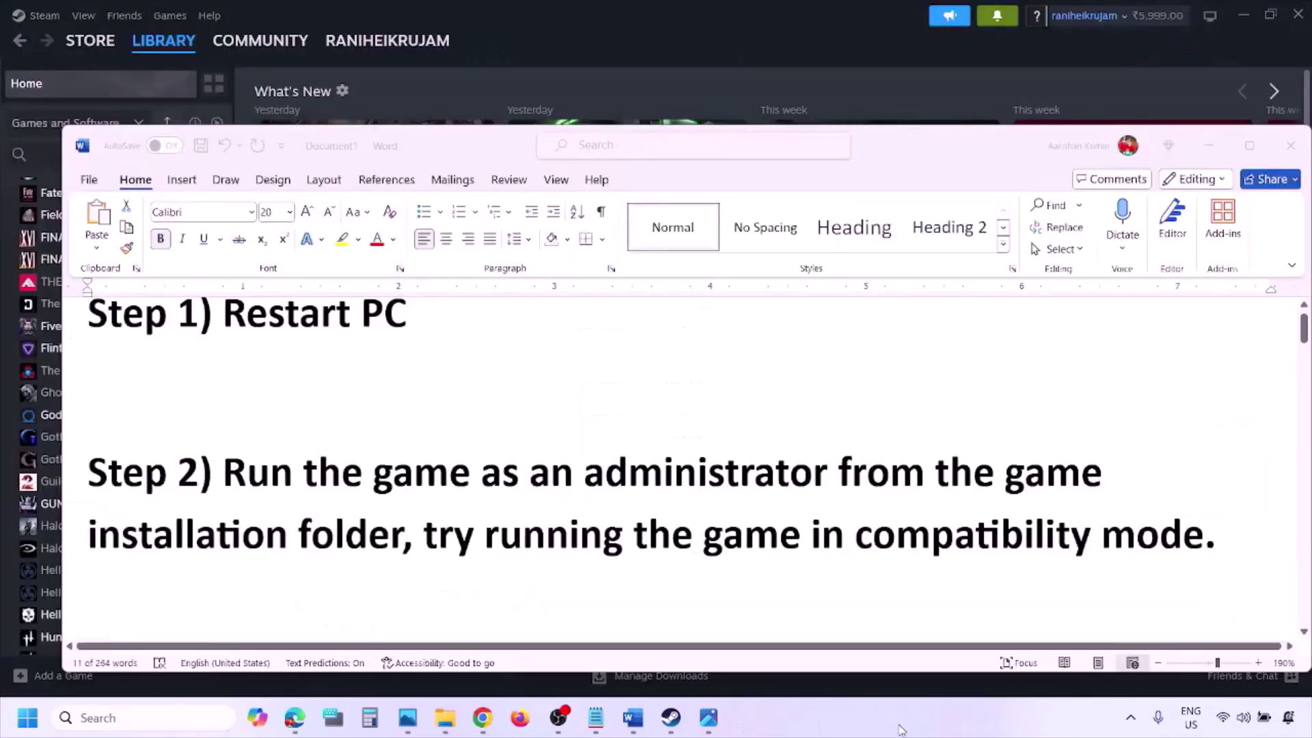
Read Step 3 on verifying game files, examine the game's Properties option in 0.png, and advance to the following picture.
scroll(712, 505, down, 3)
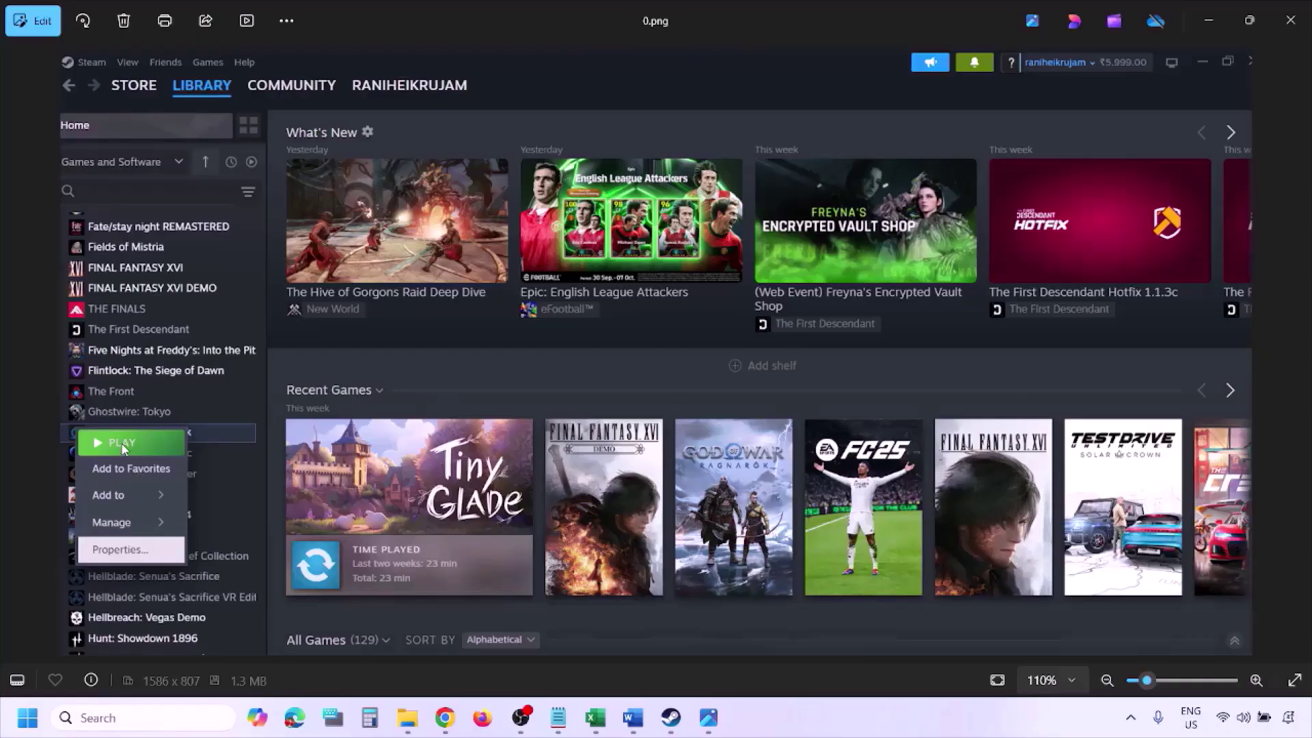
scroll(470, 429, down, 1)
click(470, 429)
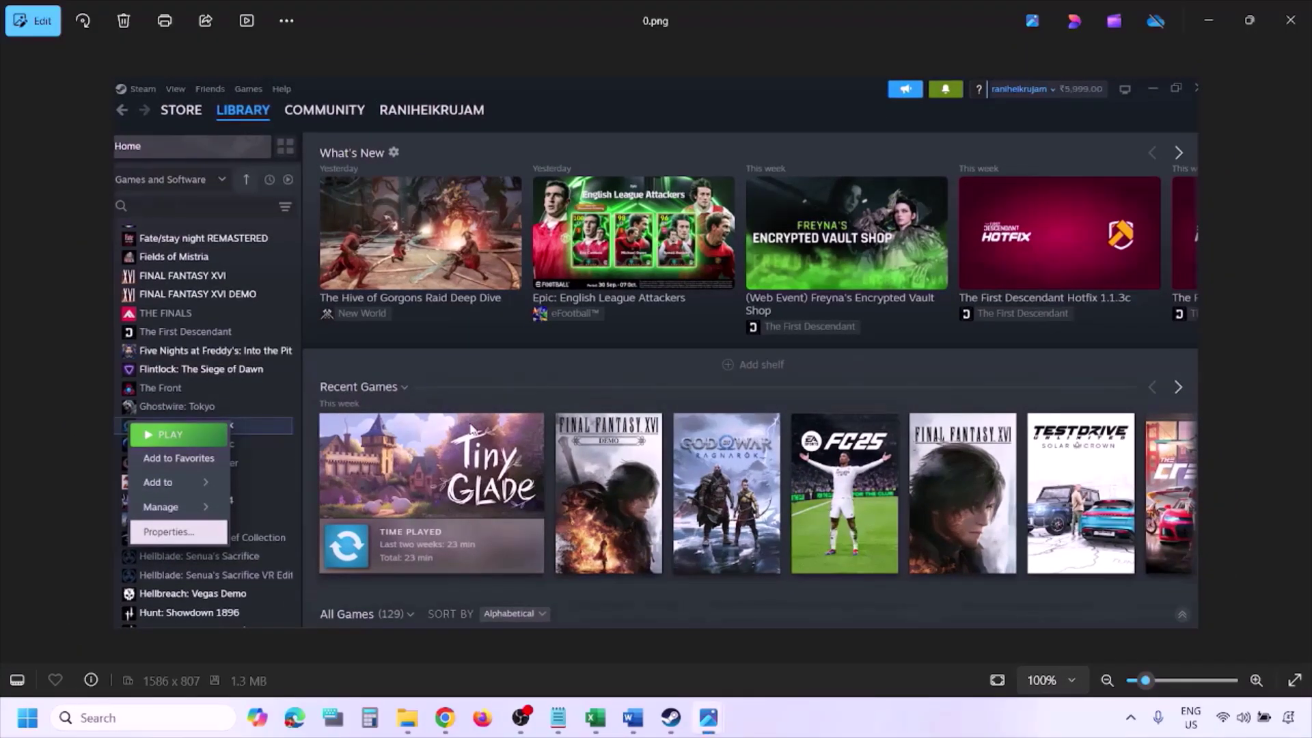
key(Right)
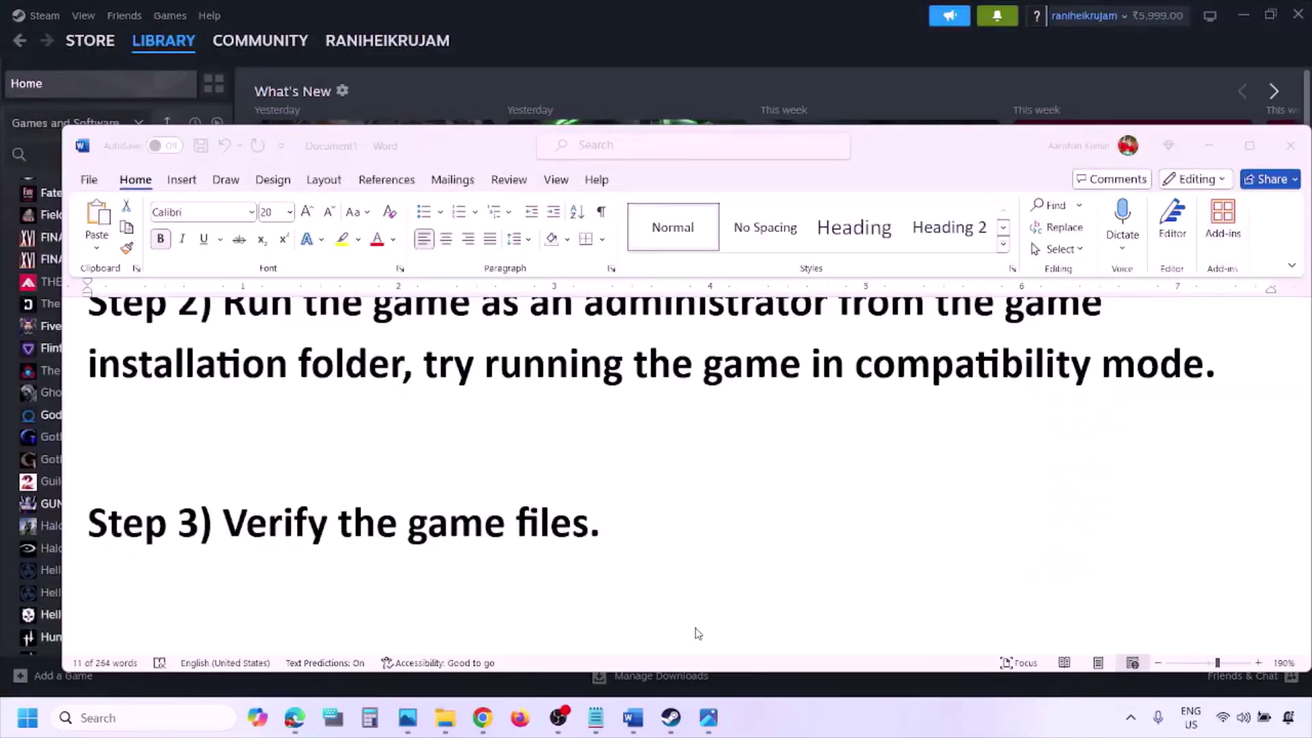
Read Step 4 in the Word document, highlighting the words Windows Security, and leave the document.
scroll(697, 634, down, 3)
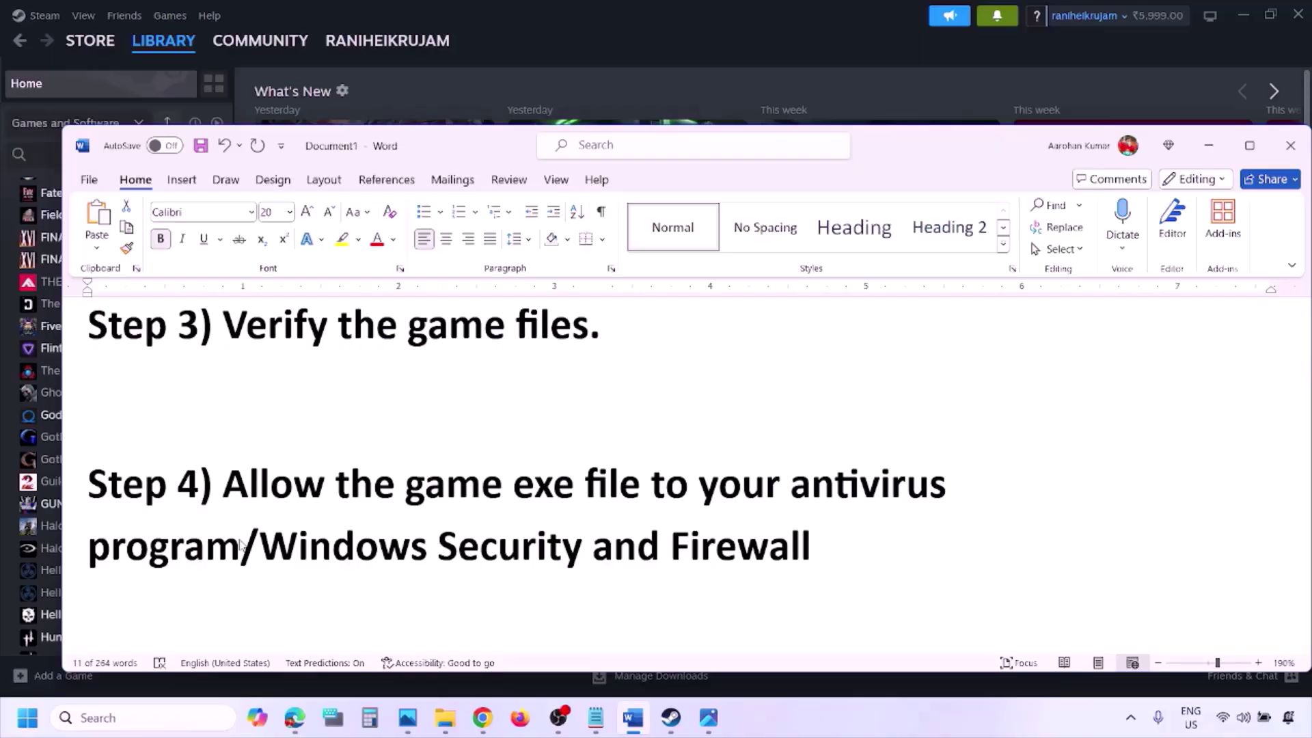
drag(259, 547, 593, 547)
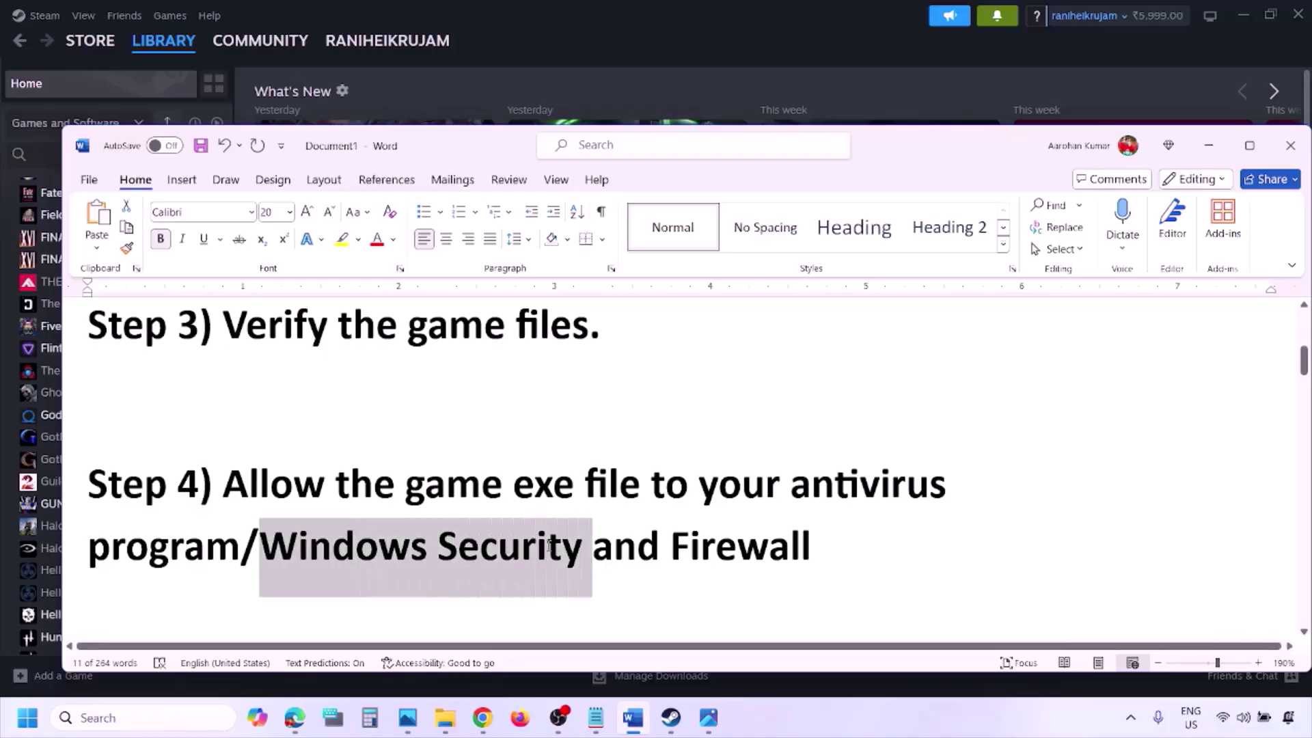
click(871, 731)
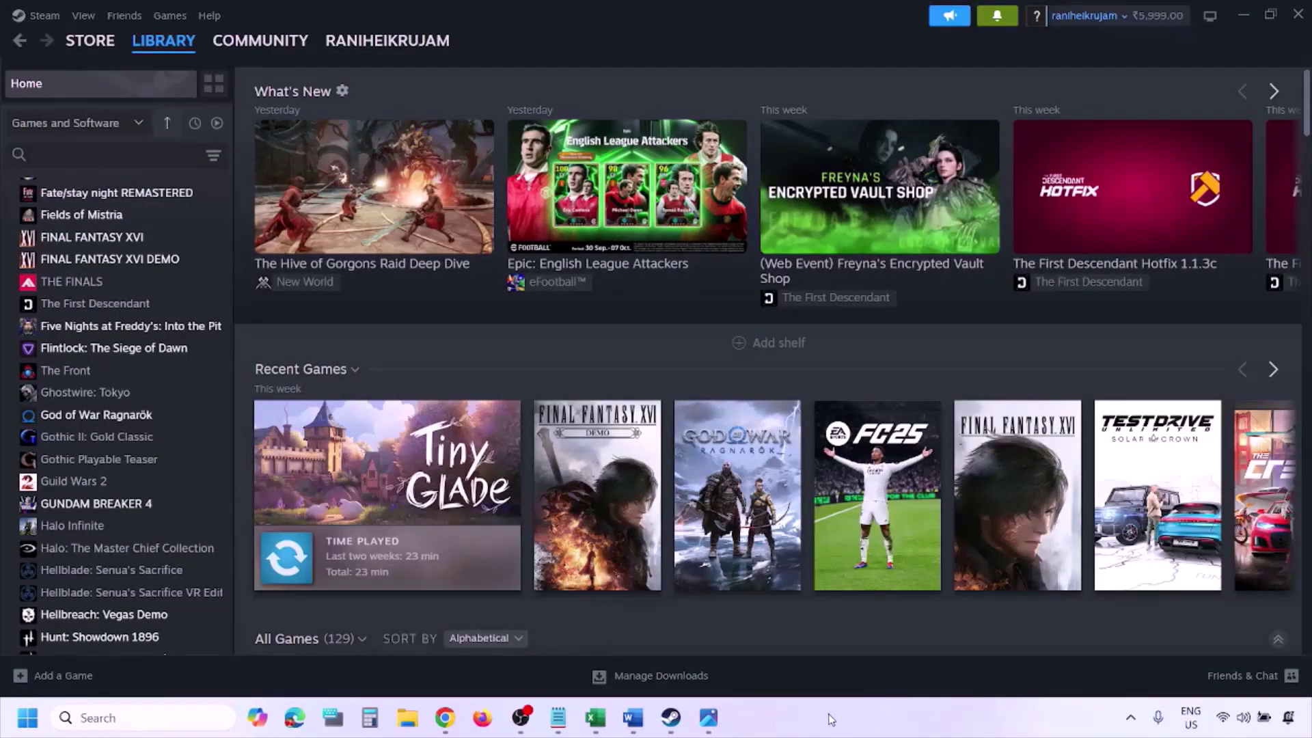
Switch to Windows Settings and open Virus & threat protection from the Windows Security section of Privacy & security.
key(super+i)
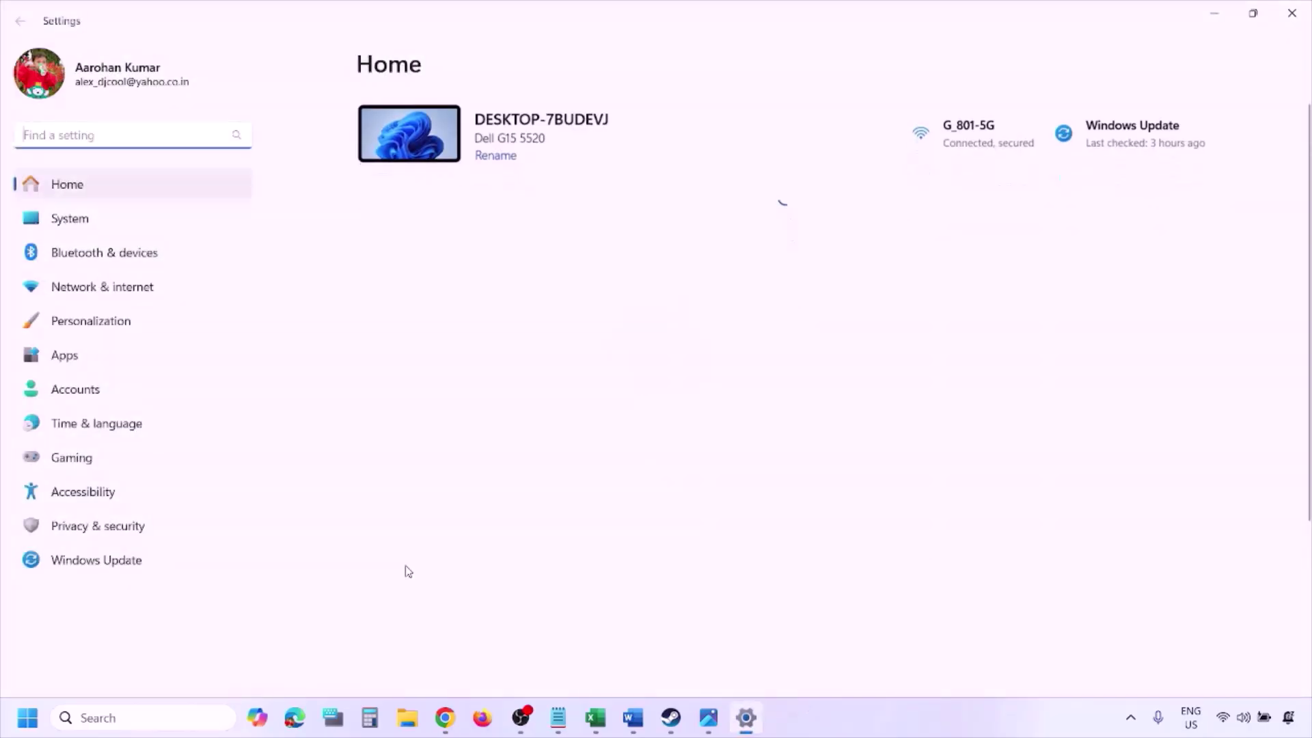
click(136, 535)
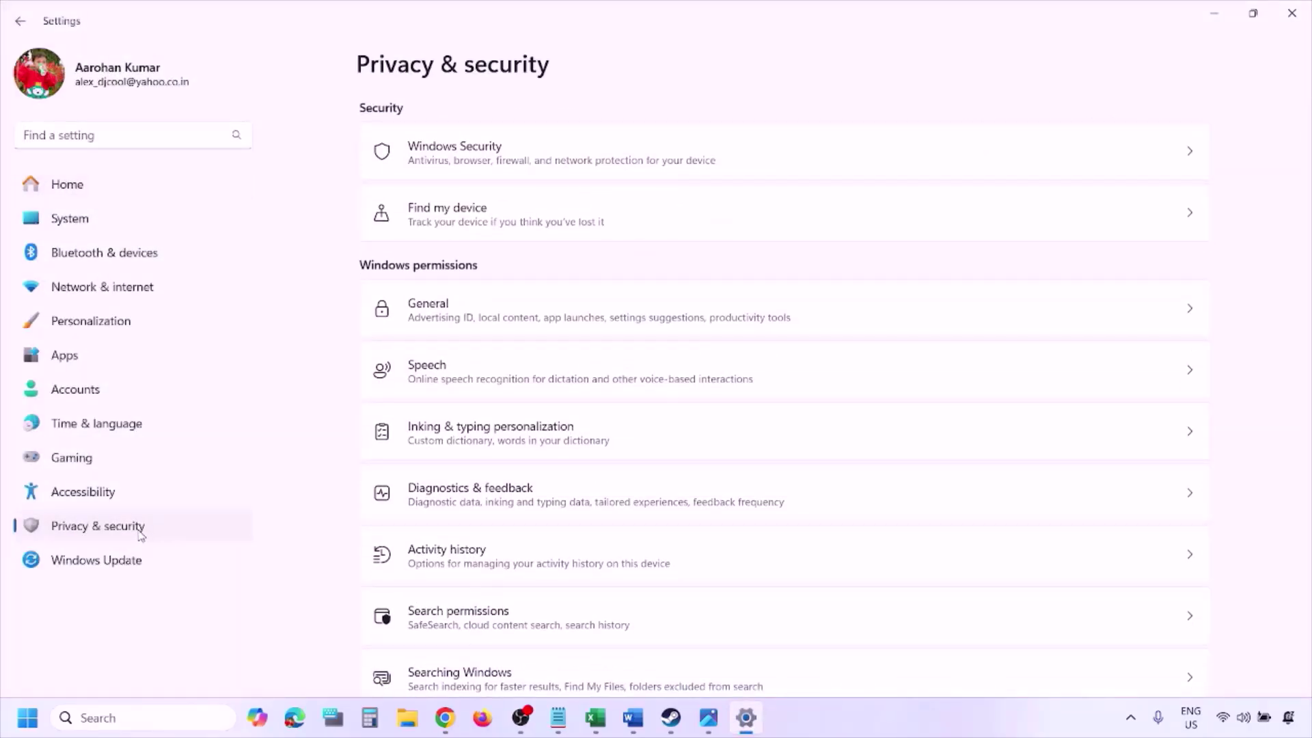
click(473, 163)
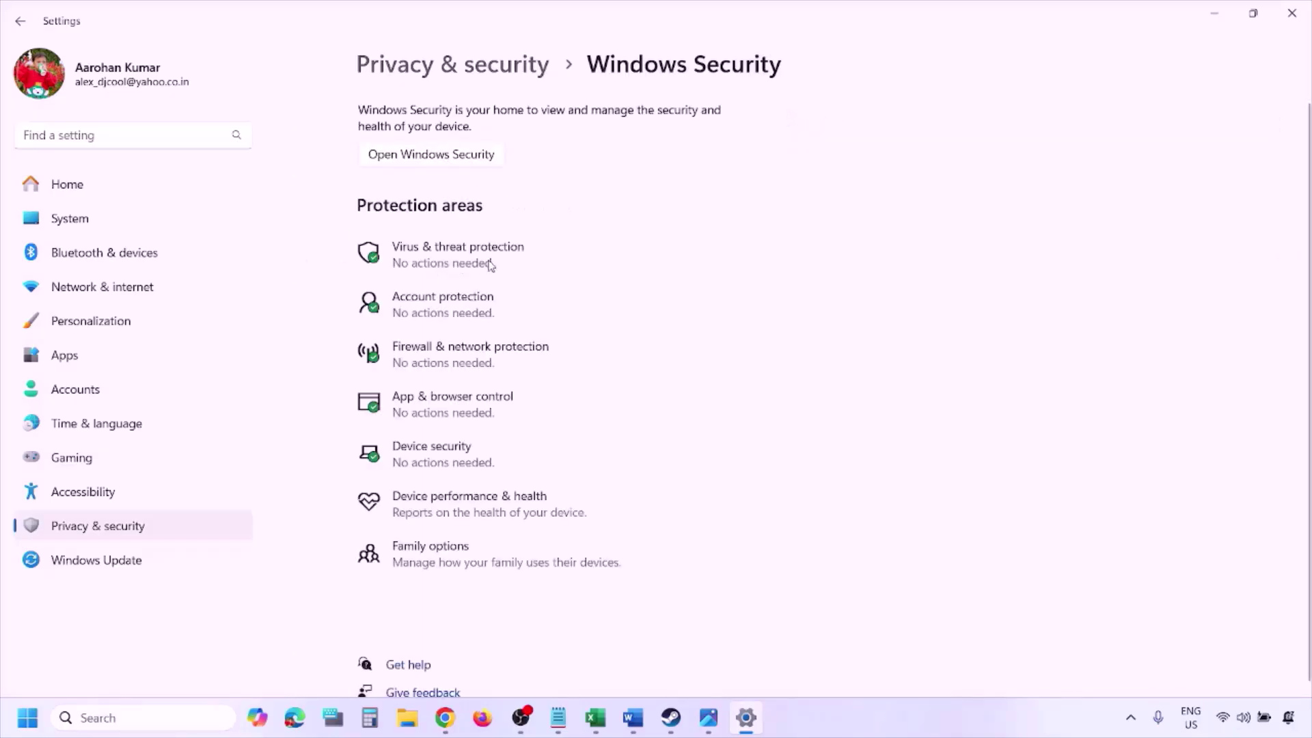
click(481, 263)
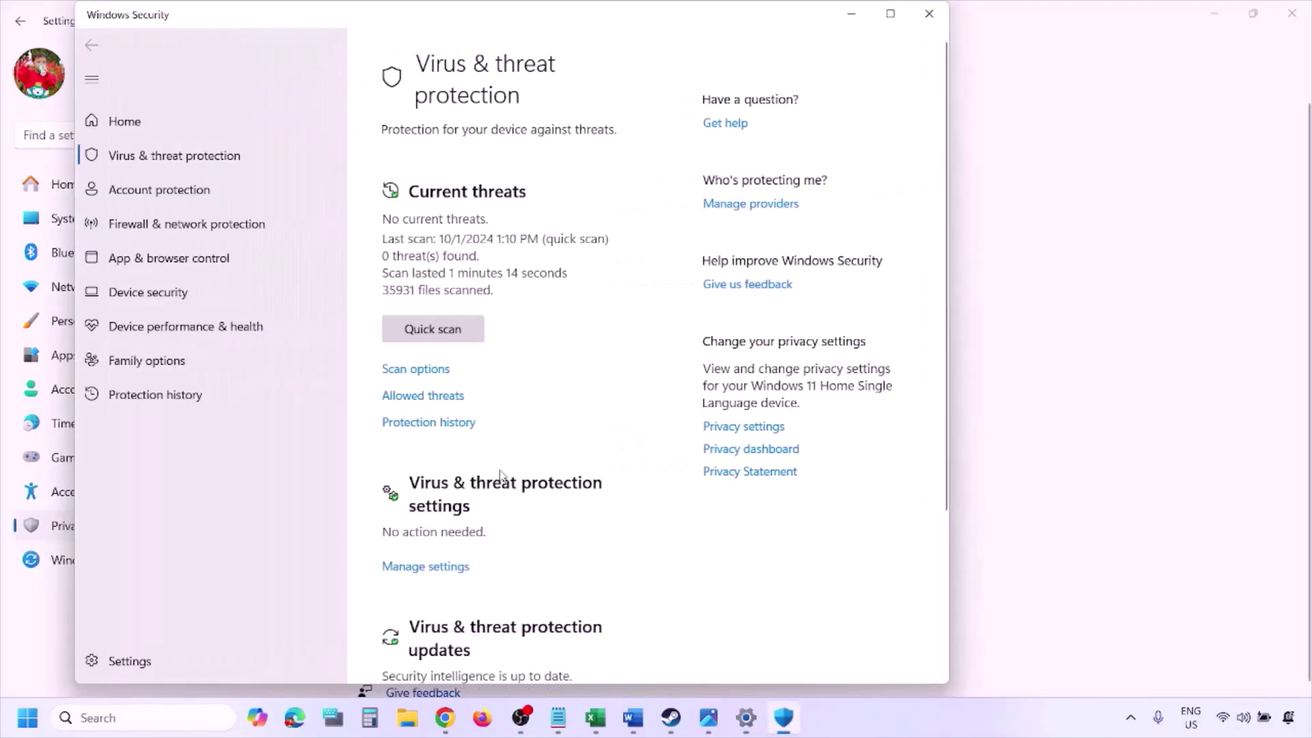
Open the ransomware protection settings and show the apps allowed through Controlled folder access.
scroll(501, 474, down, 3)
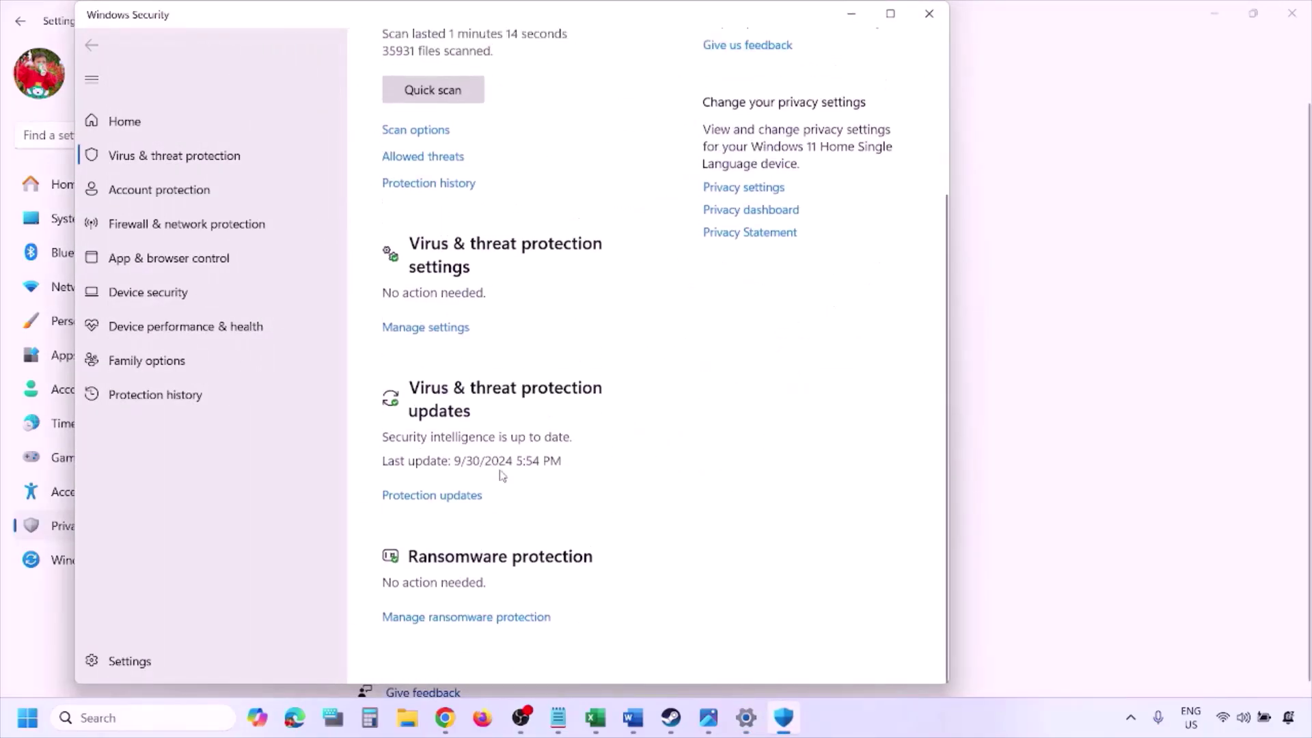
click(480, 619)
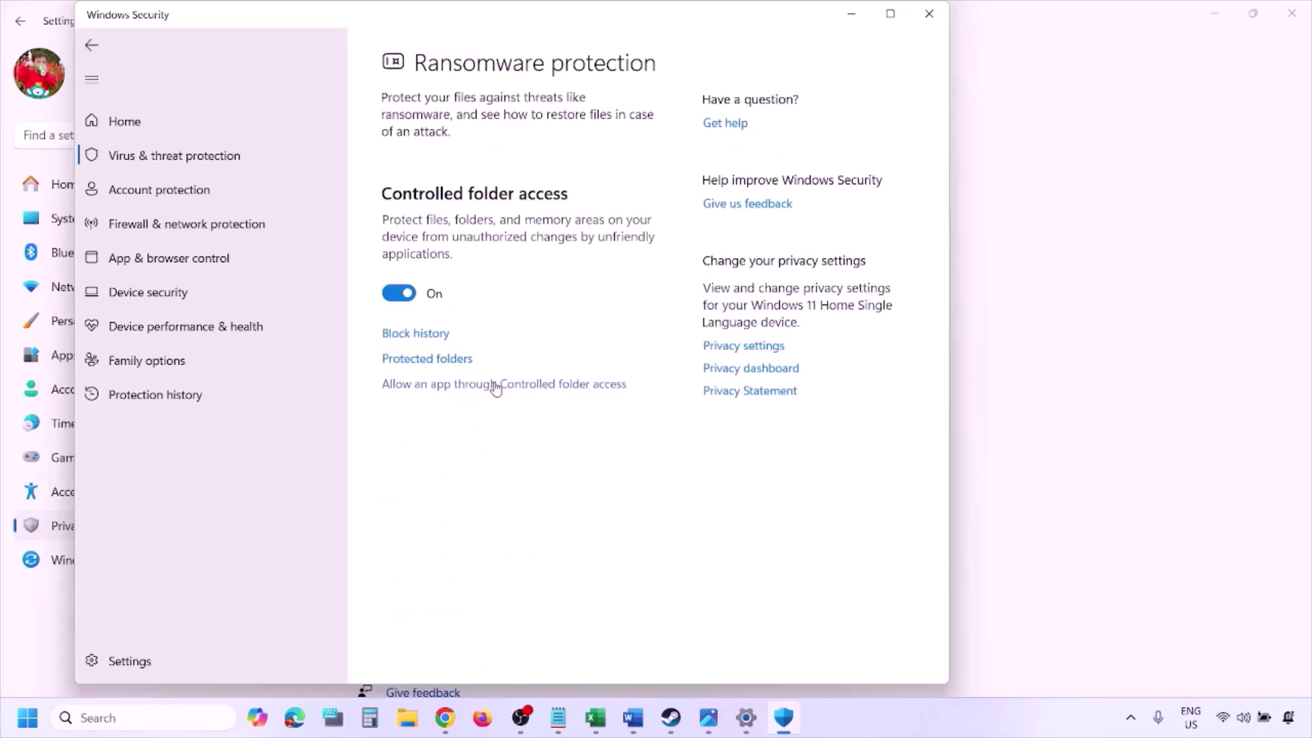
click(489, 385)
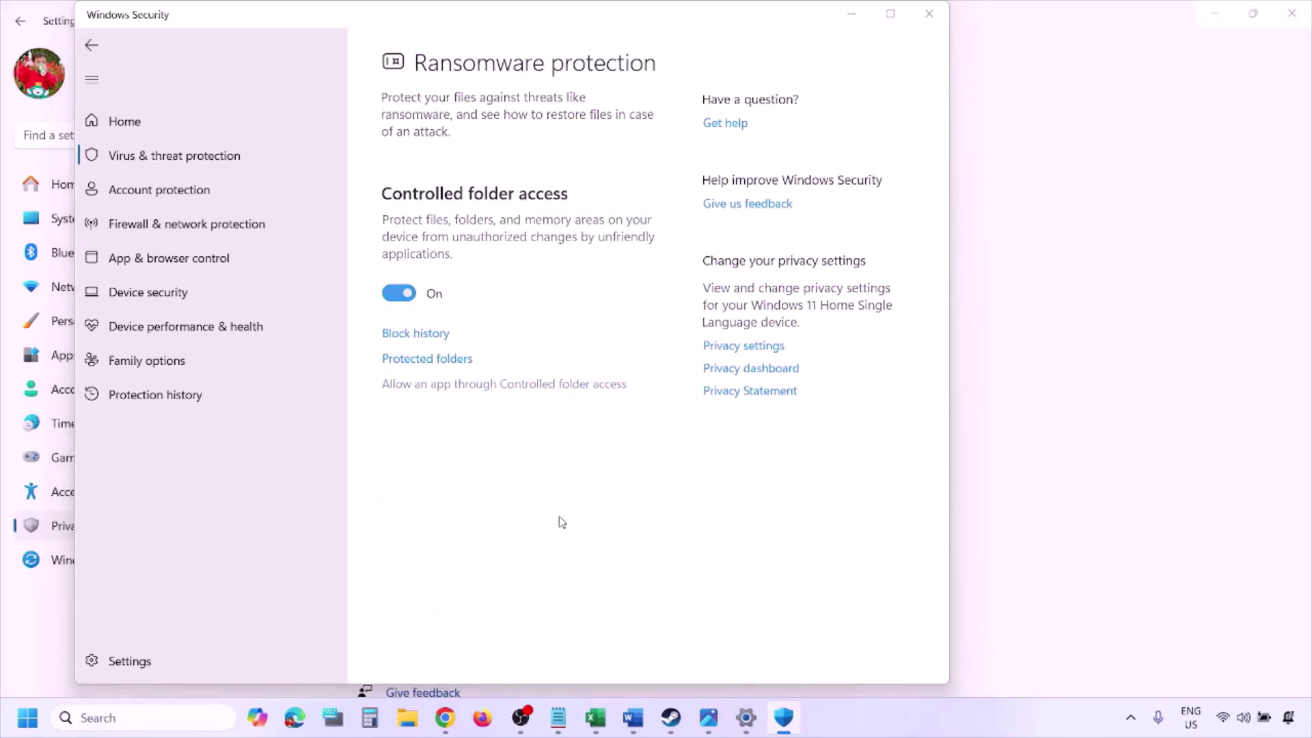
scroll(514, 251, down, 5)
scroll(514, 251, up, 3)
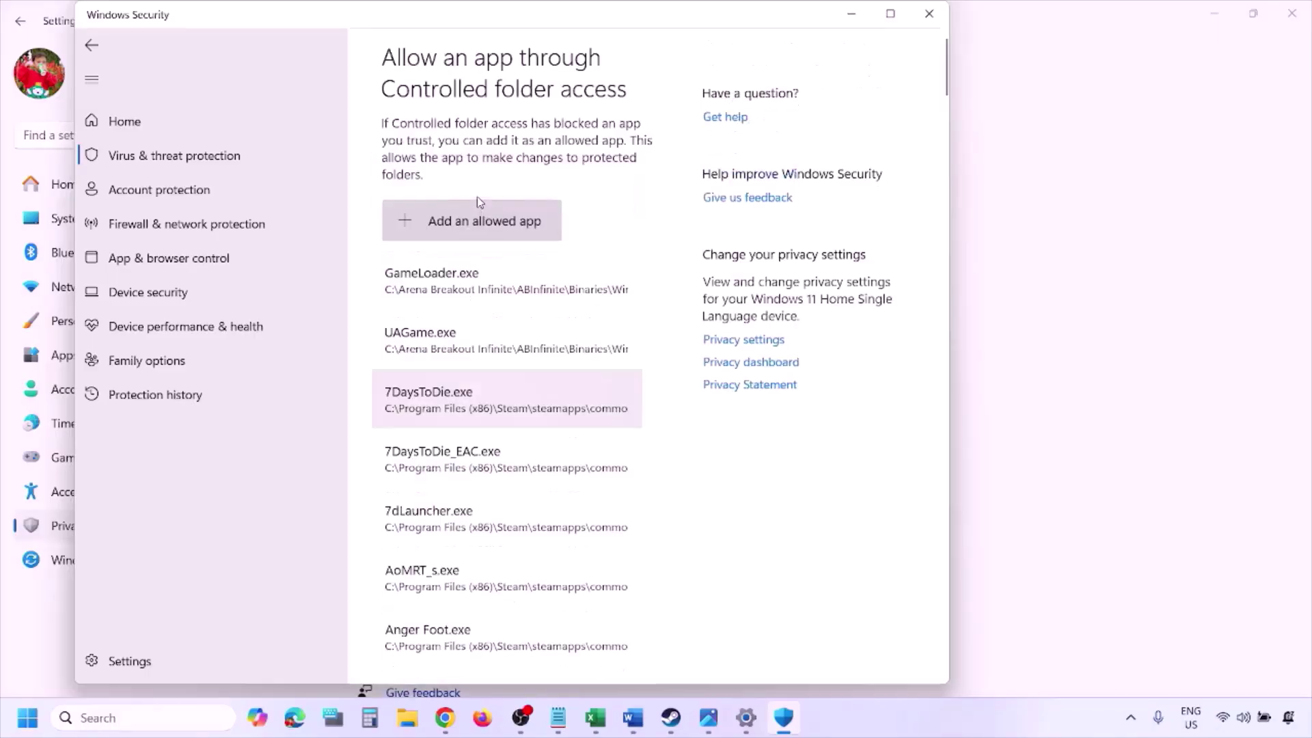
Start adding an allowed app, browse to the steamapps folder in C:\Program Files (x86)\Steam, and cancel the file selection.
click(485, 232)
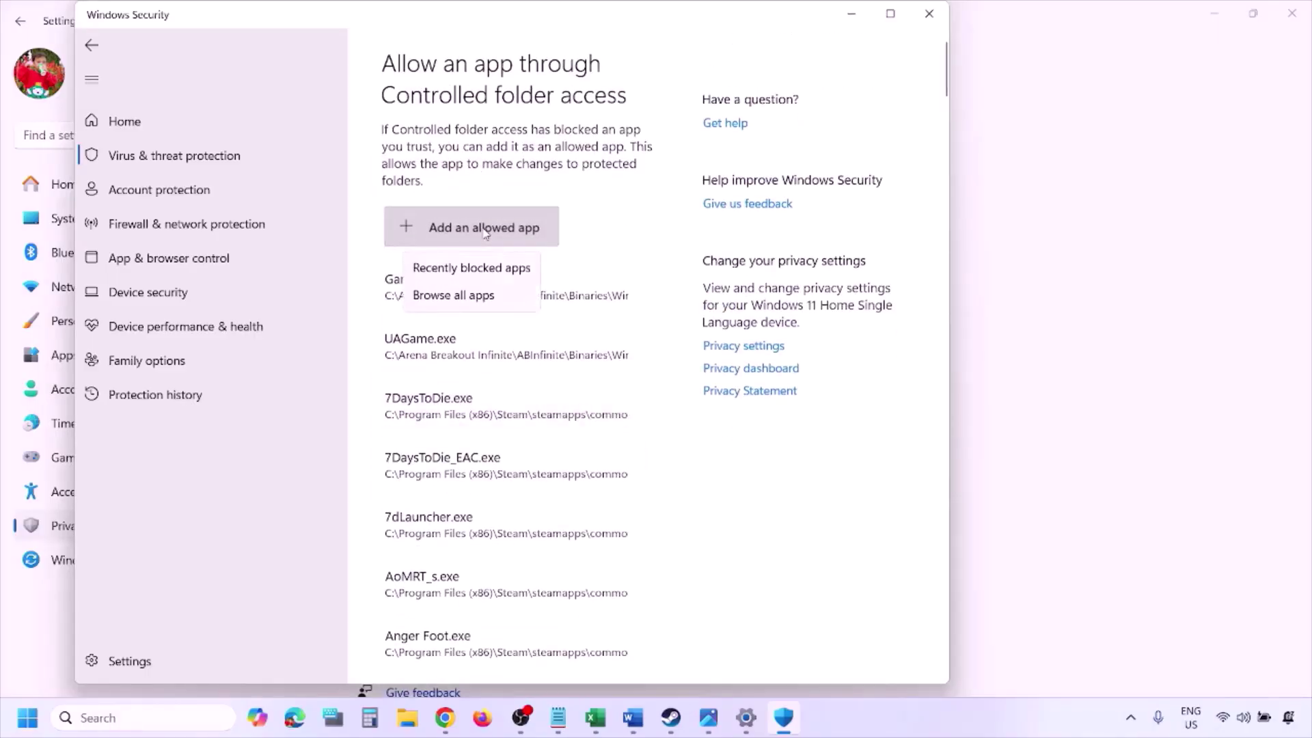
click(491, 296)
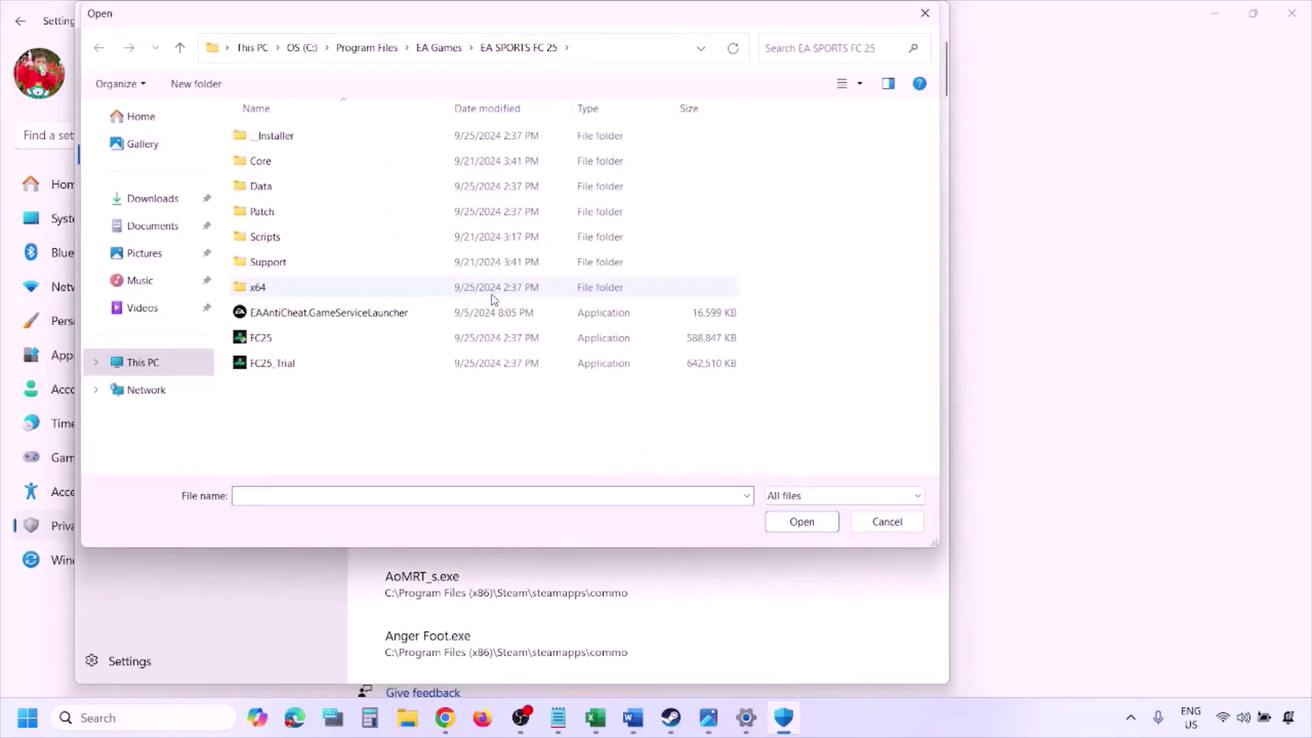
click(144, 363)
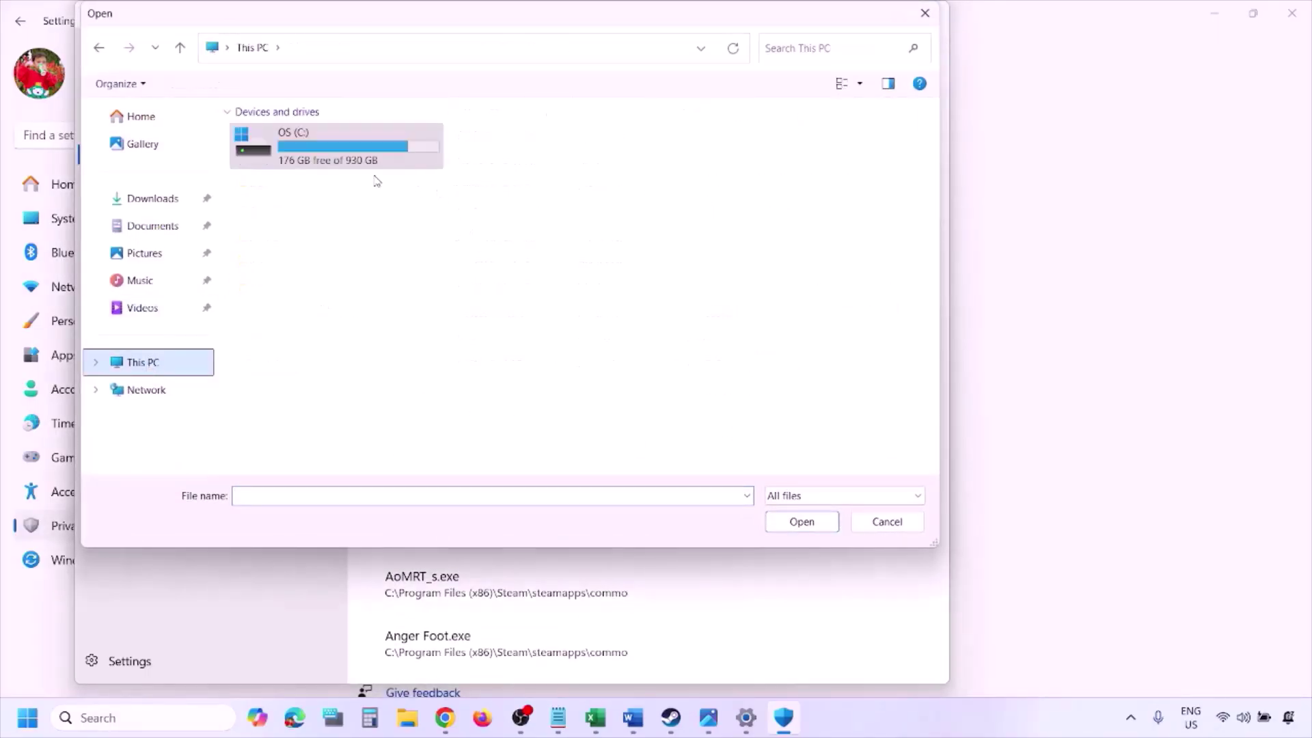
double_click(341, 155)
scroll(343, 172, down, 3)
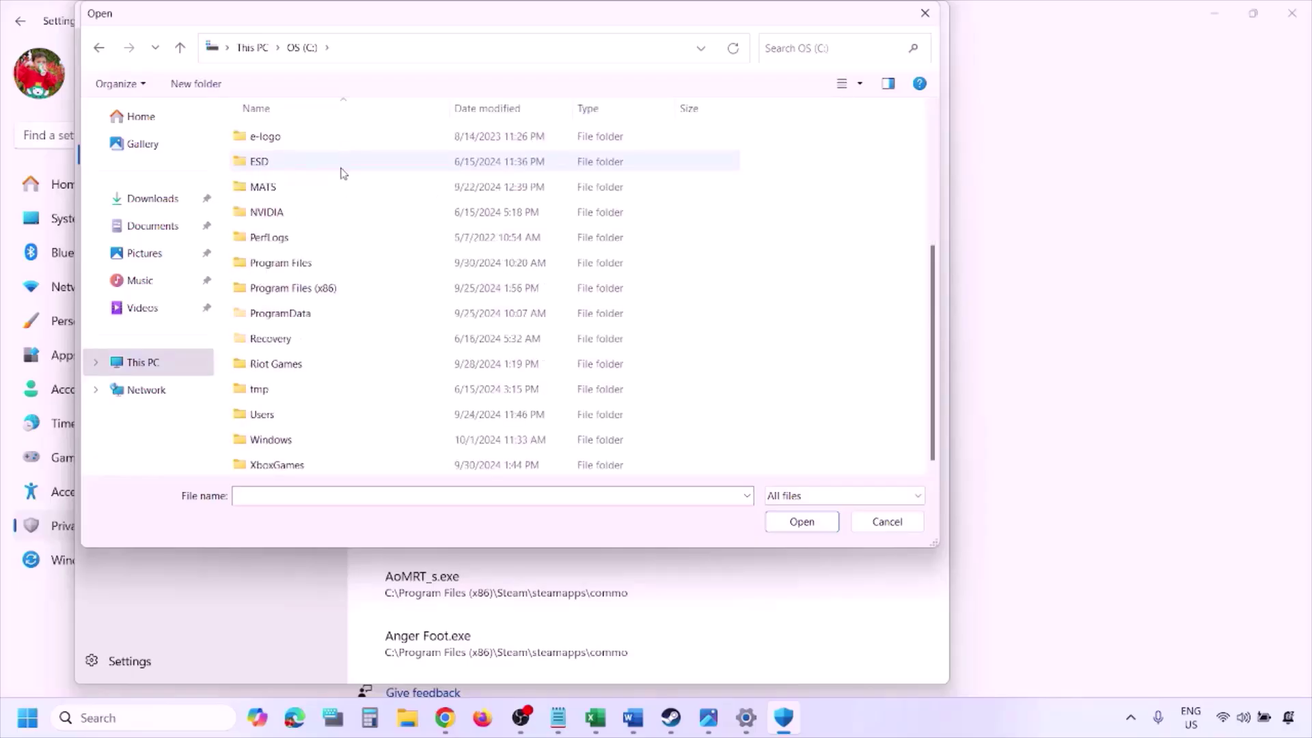
double_click(329, 288)
scroll(329, 288, down, 8)
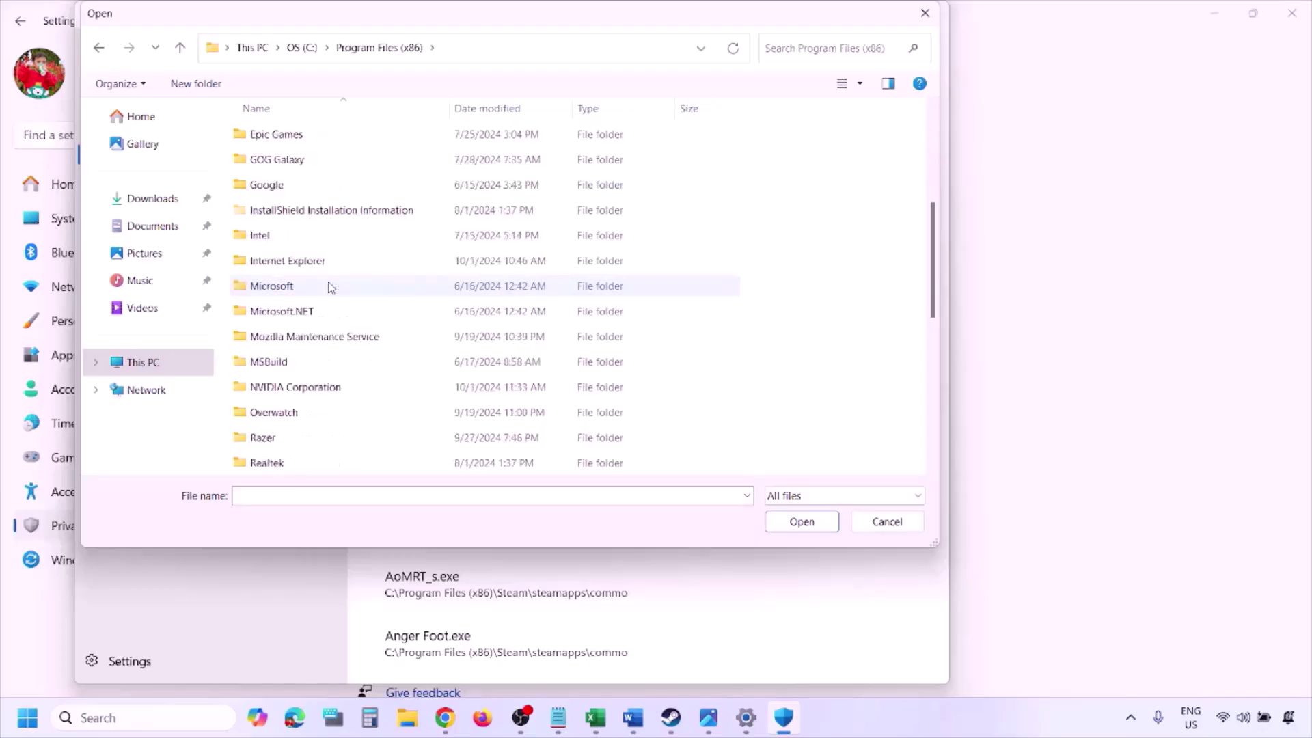
double_click(270, 235)
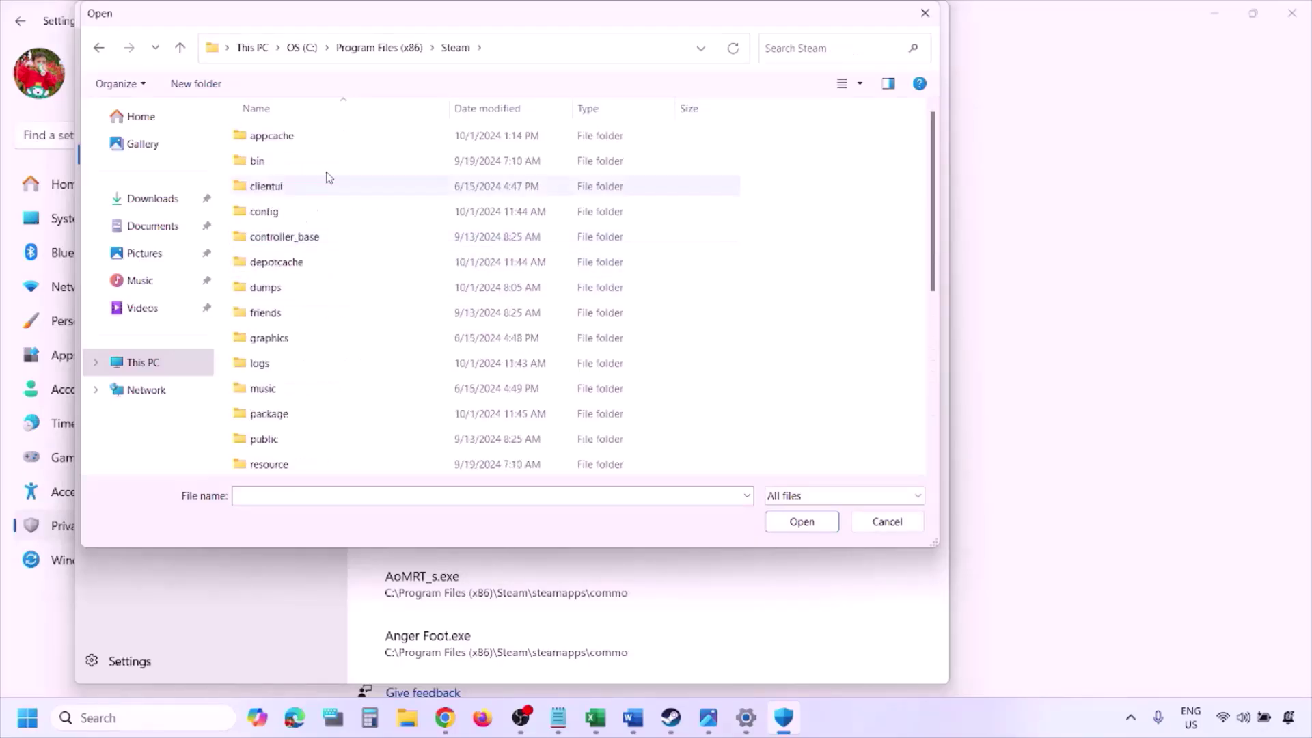
scroll(305, 304, down, 4)
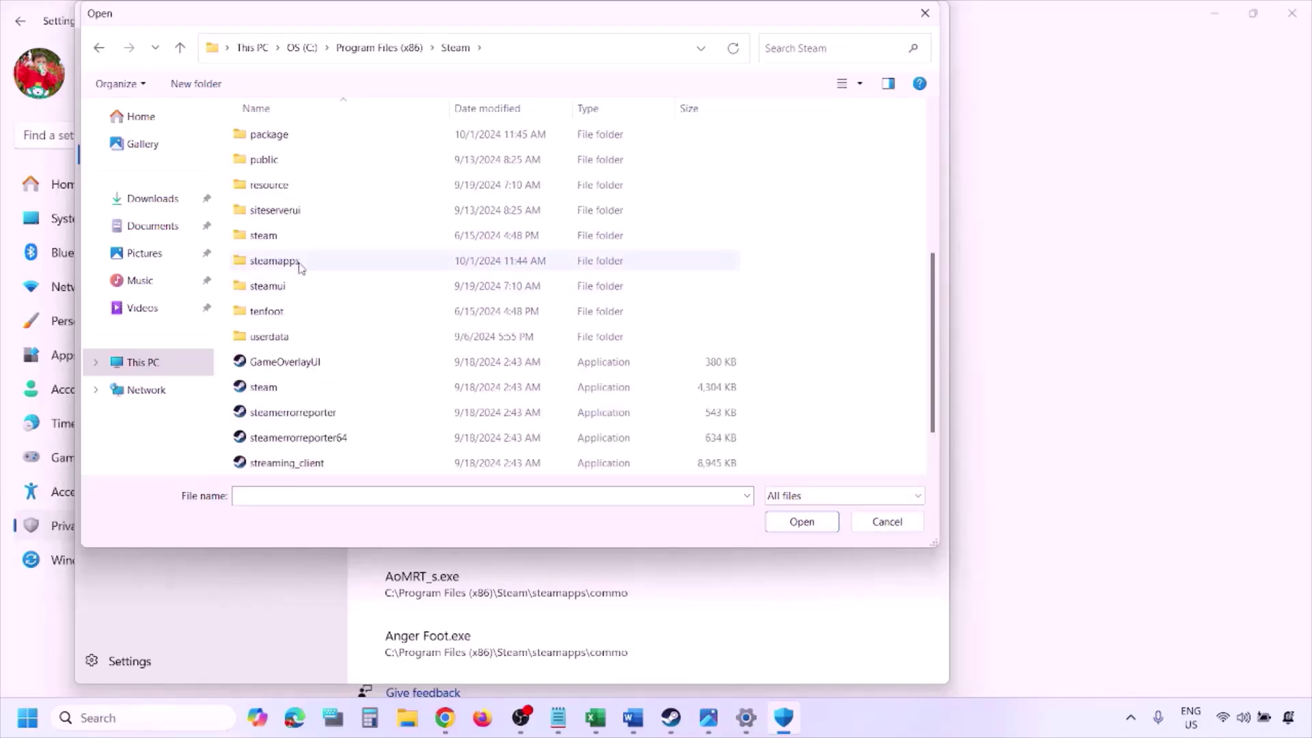
double_click(273, 260)
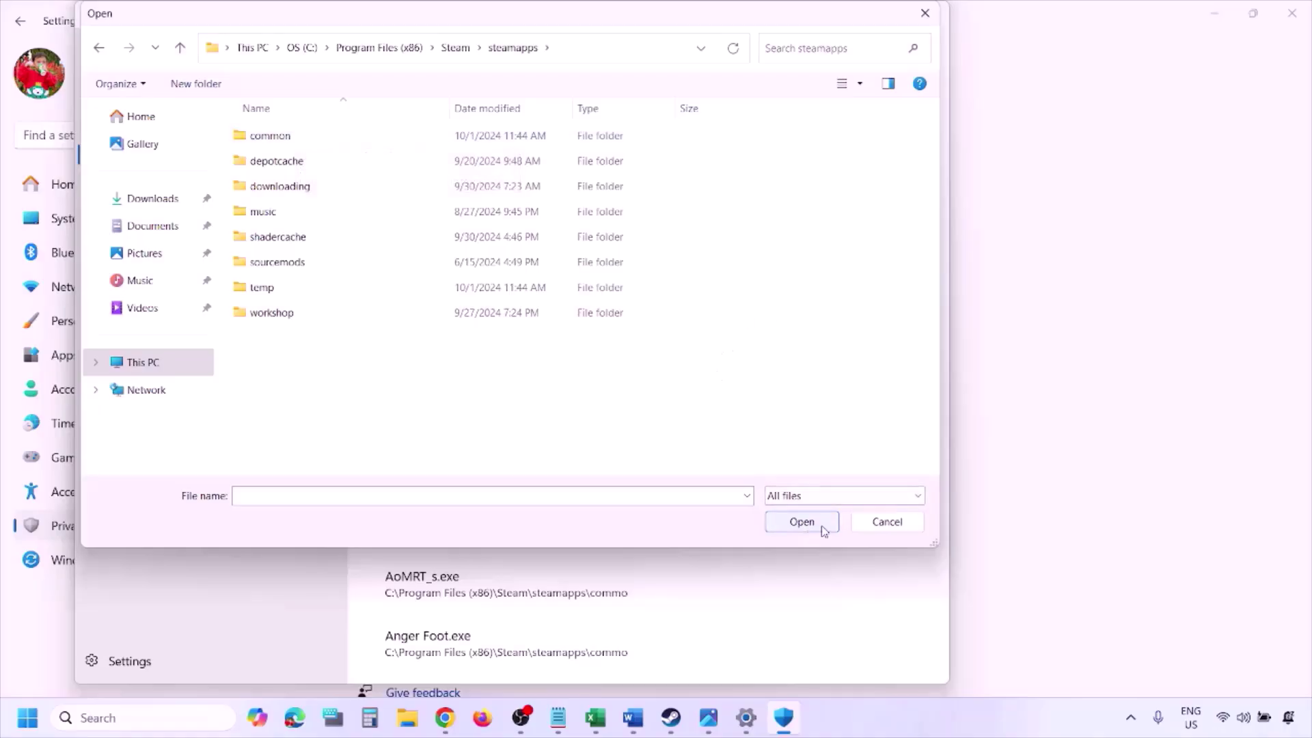
click(883, 528)
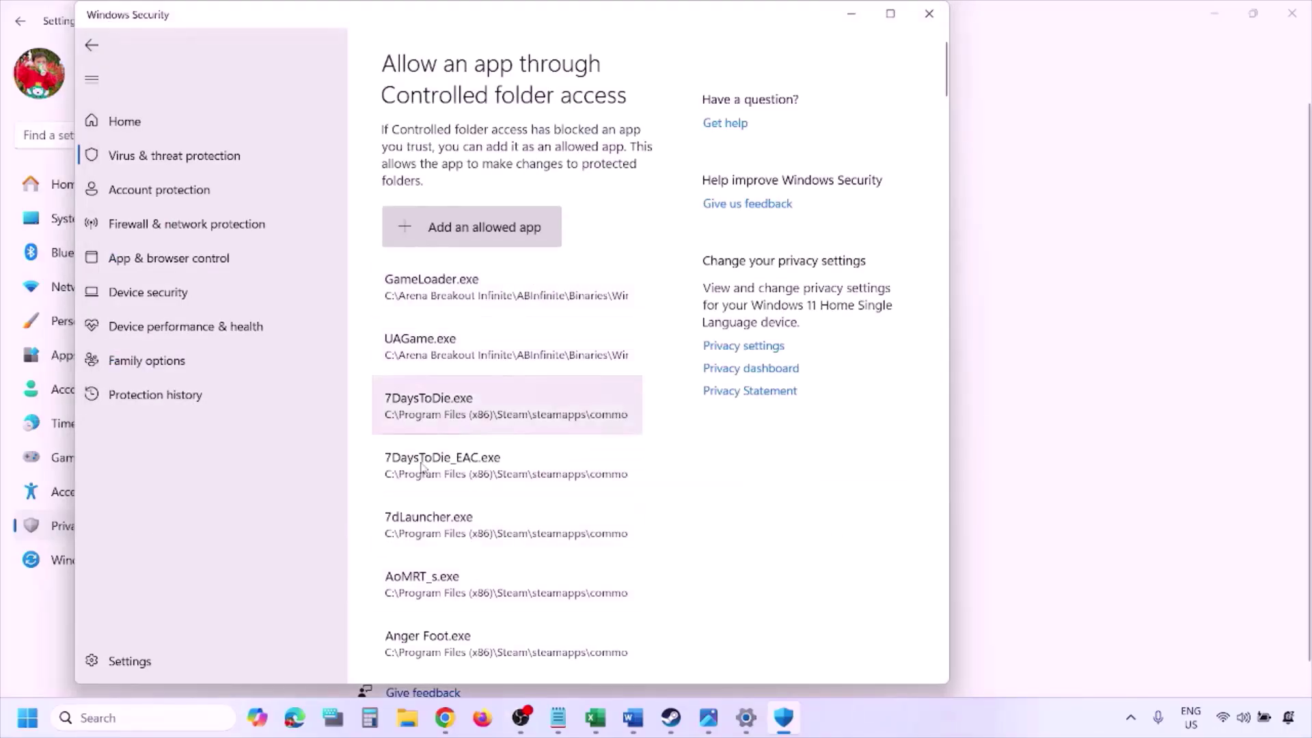
Switch to Control Panel and open the list of apps allowed through Windows Defender Firewall.
click(135, 717)
text(ontrol)
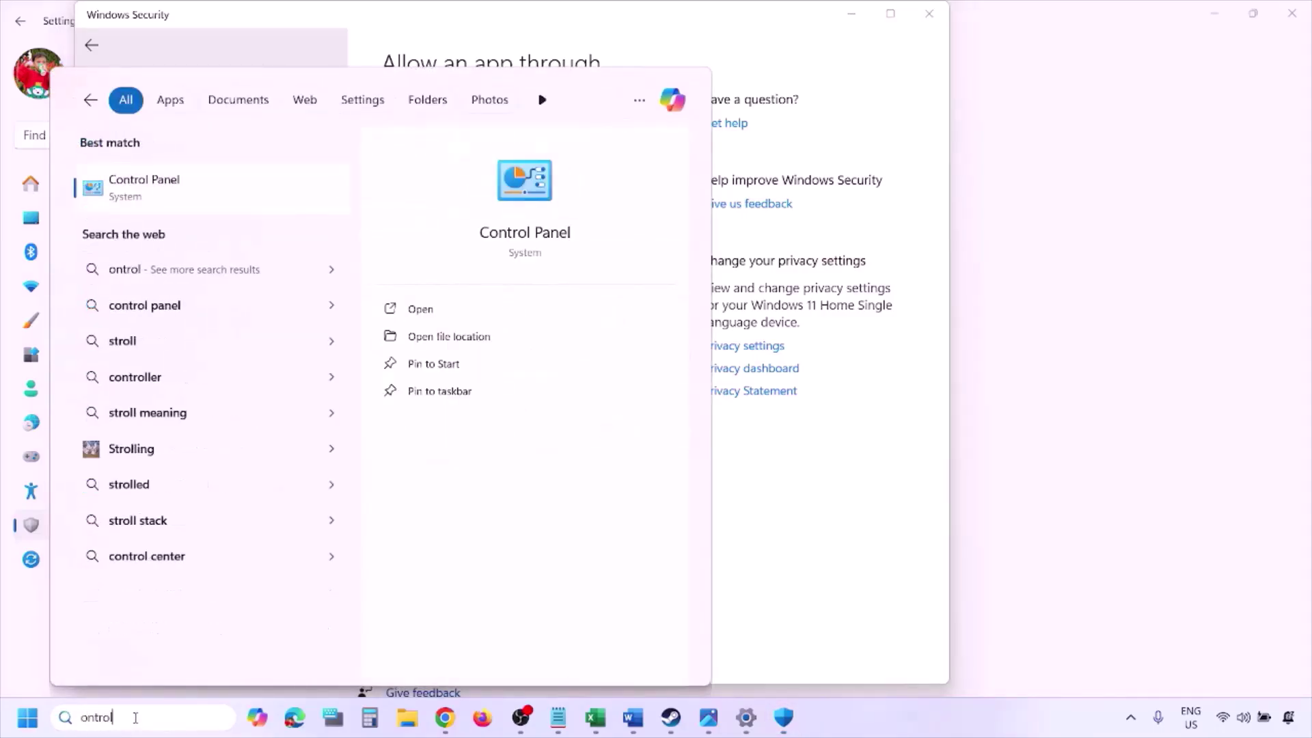
key(Return)
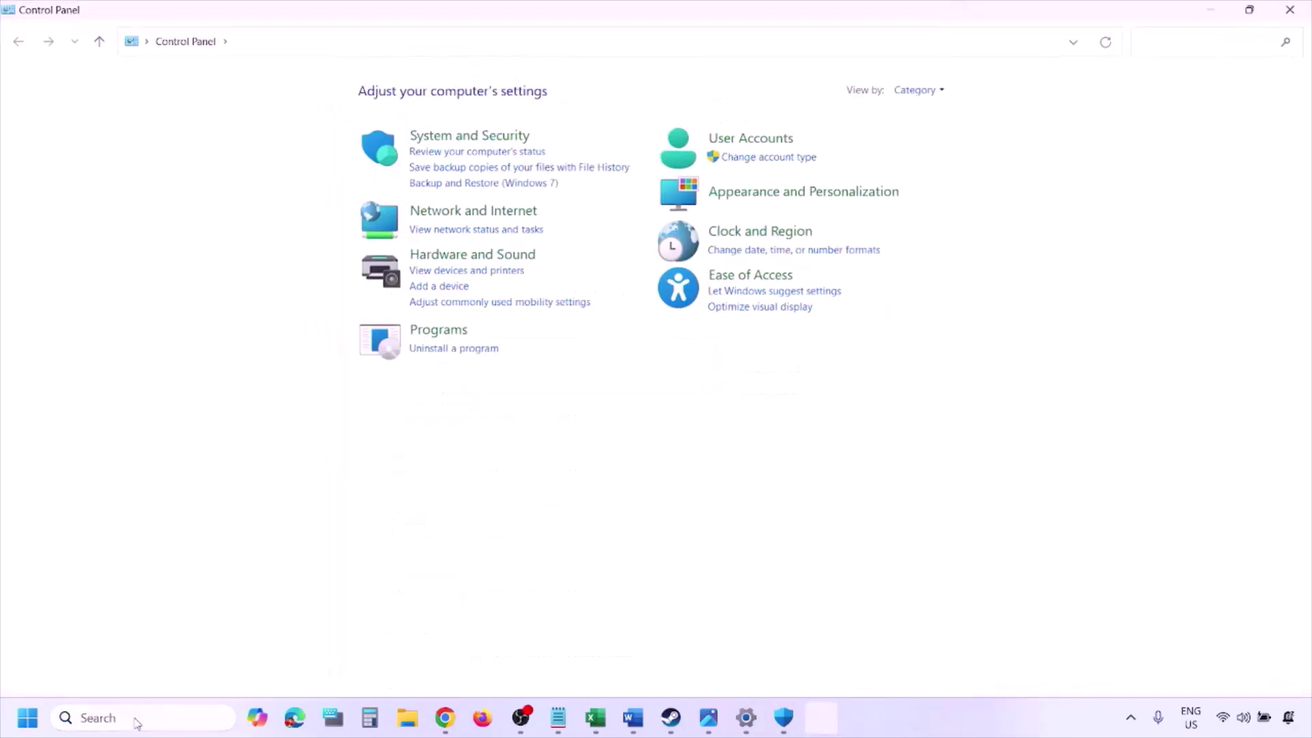
click(451, 139)
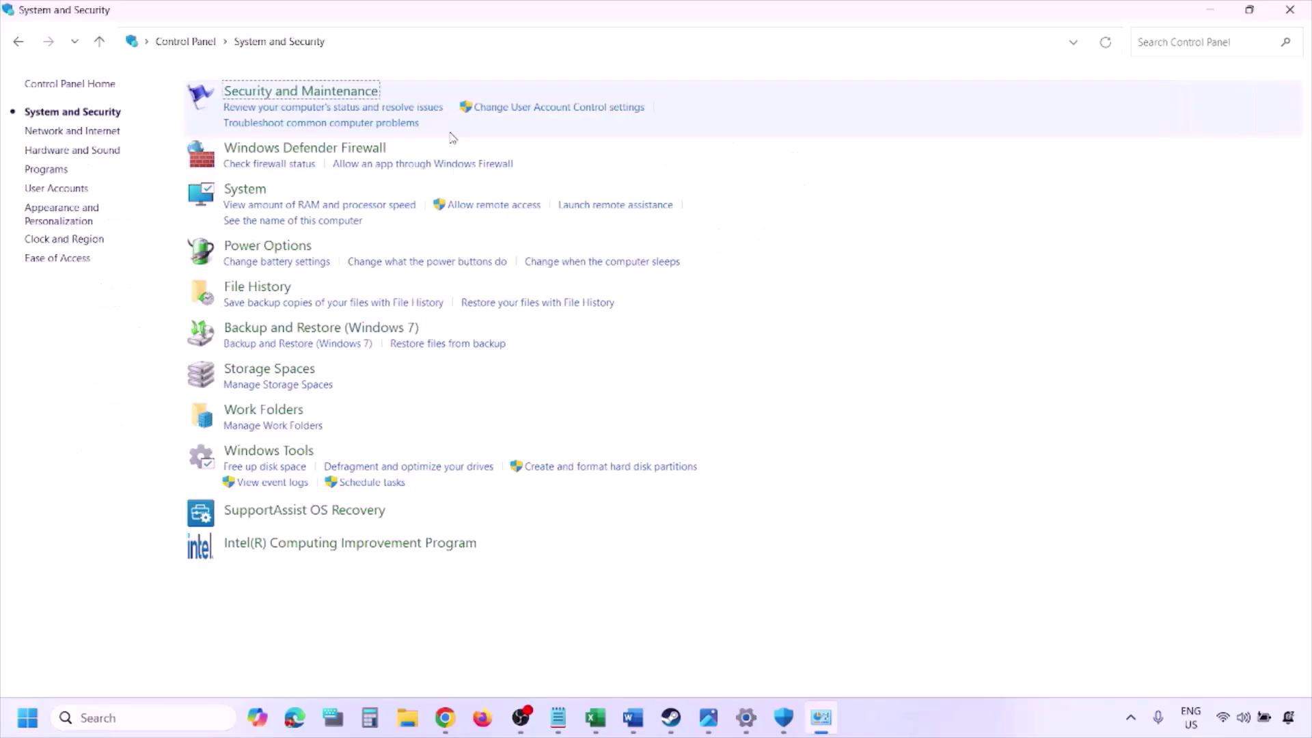
click(353, 148)
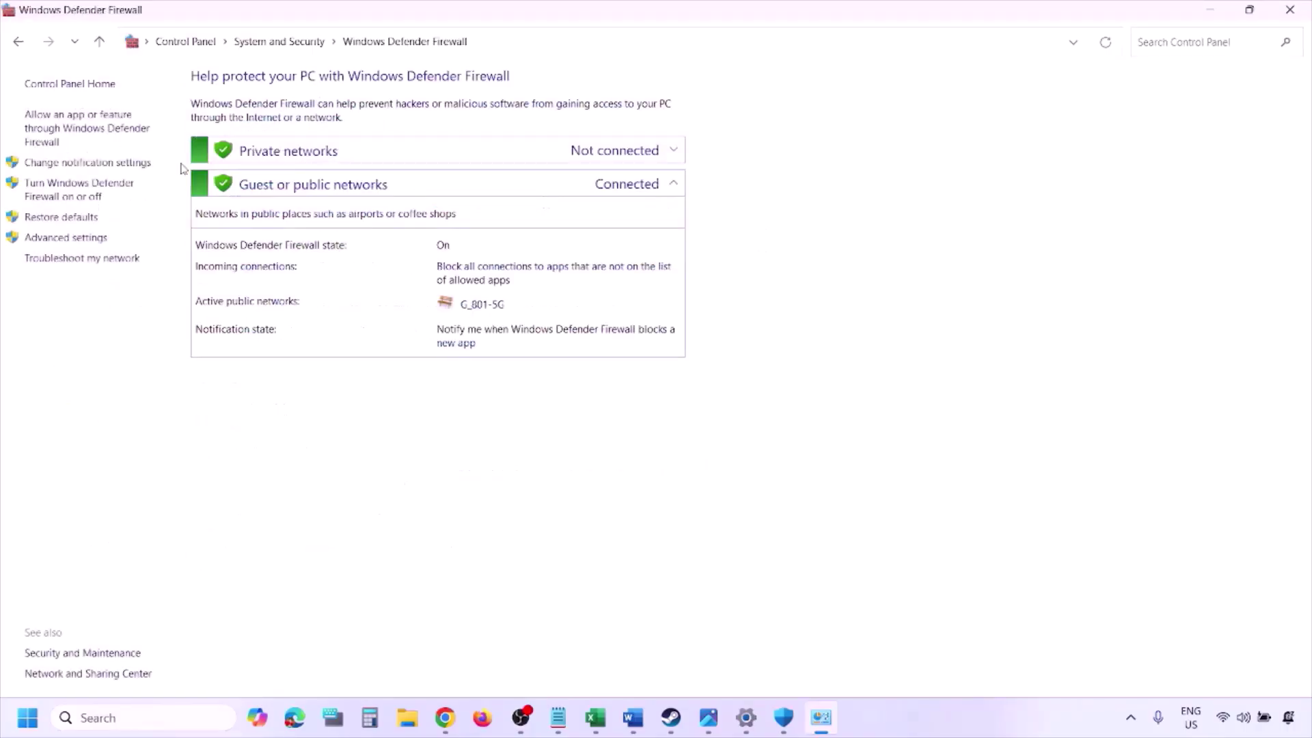
click(89, 127)
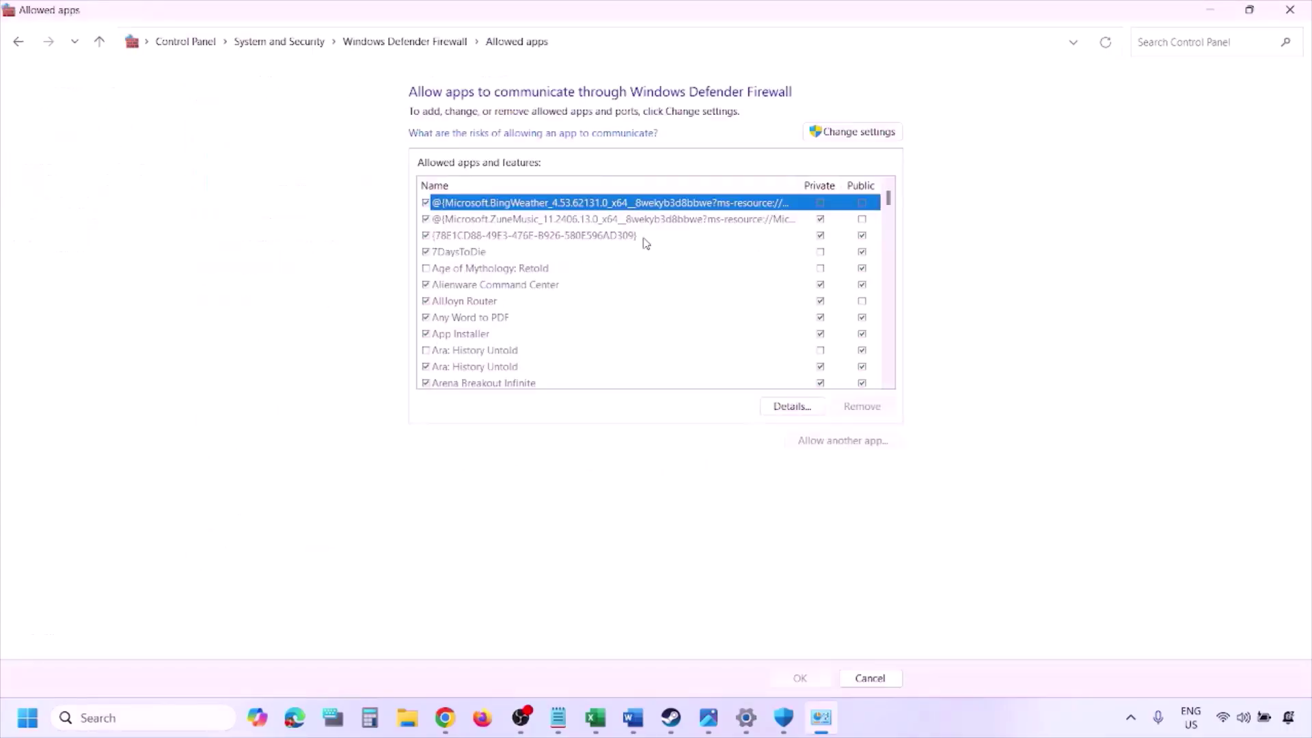
Start allowing another app through the firewall, browse to This PC for its file, cancel the addition, and close Control Panel.
click(882, 131)
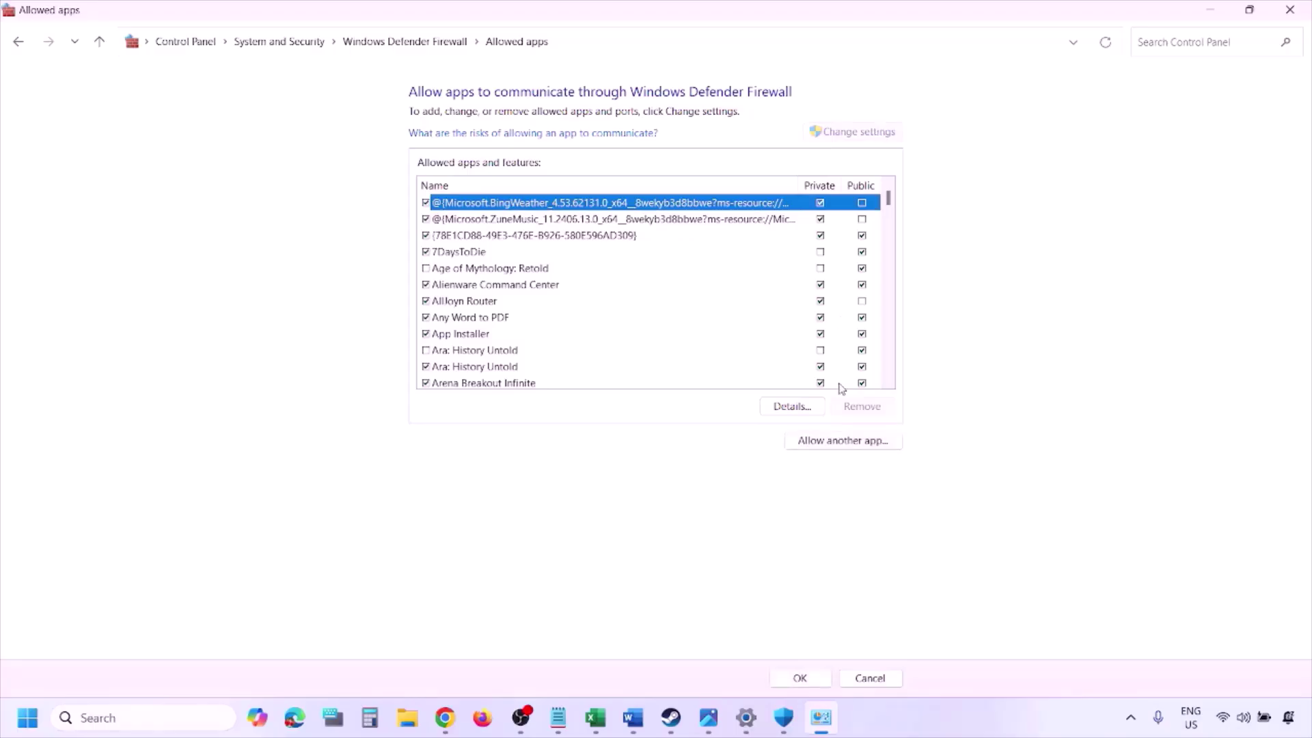
click(844, 443)
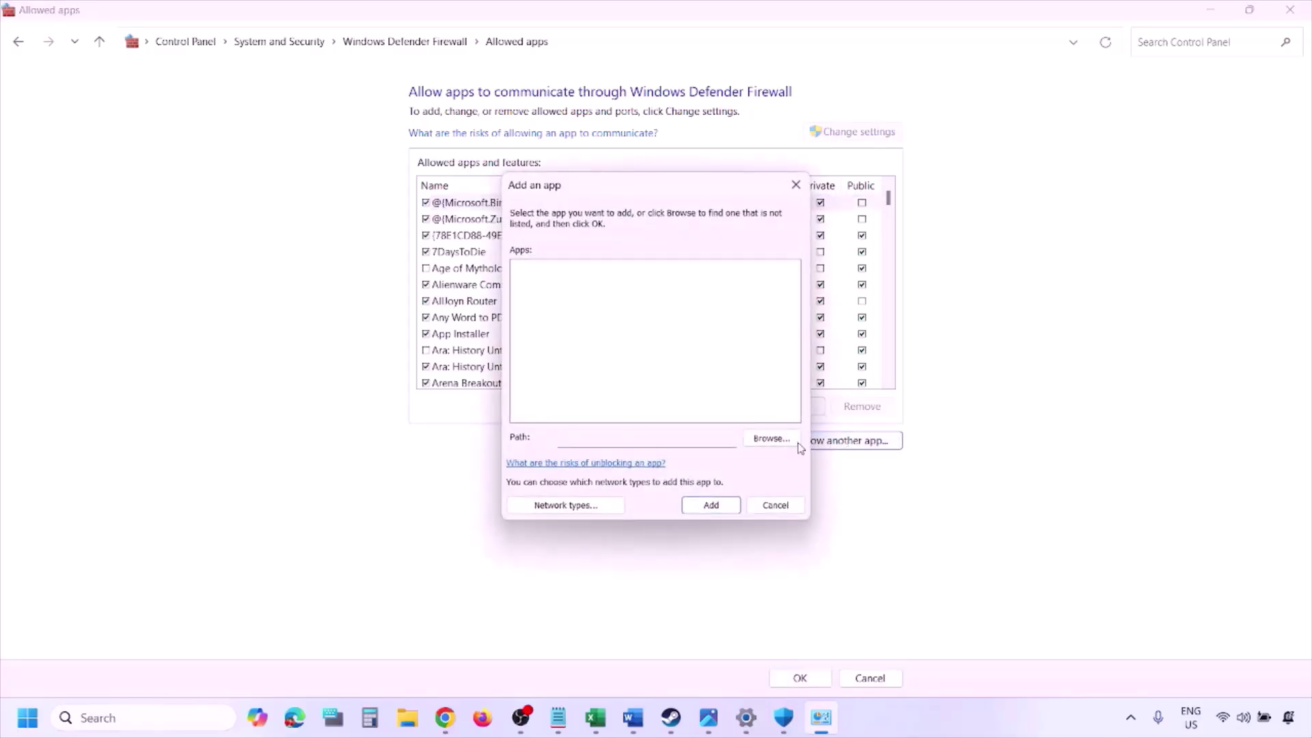
click(772, 439)
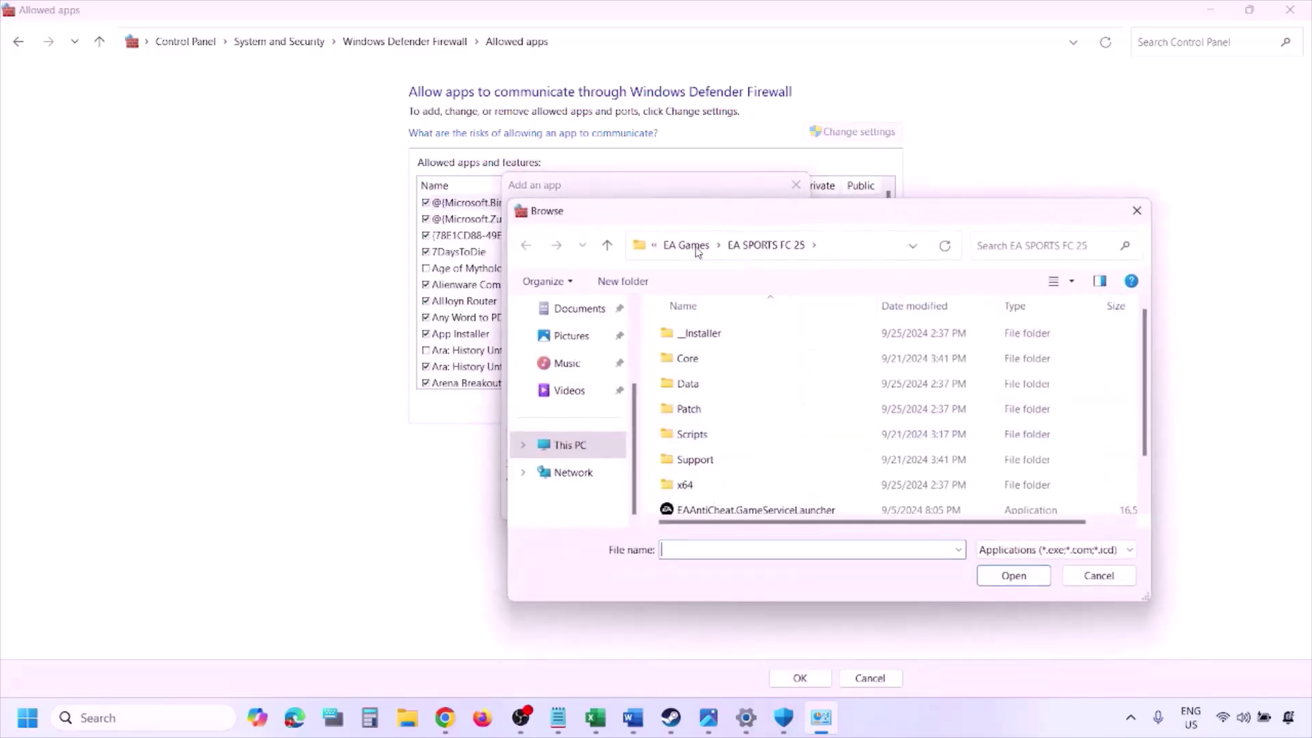
click(601, 451)
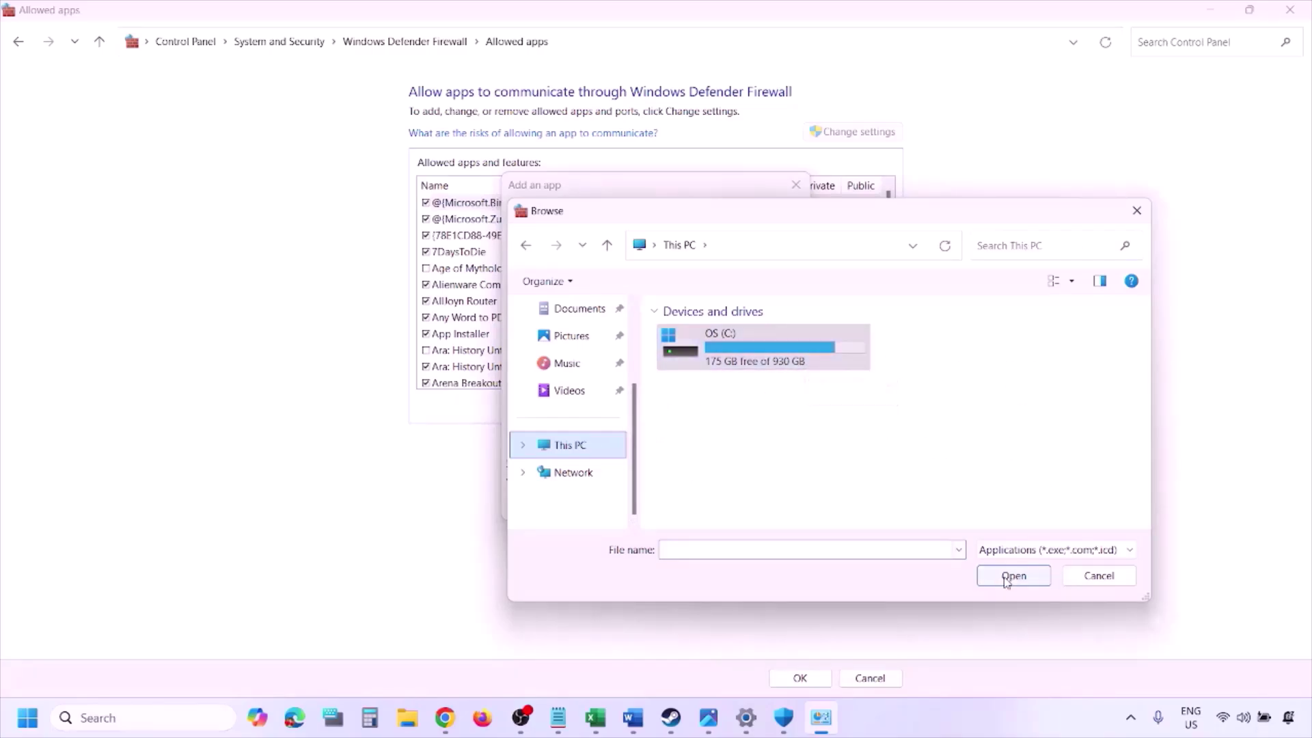
click(1083, 582)
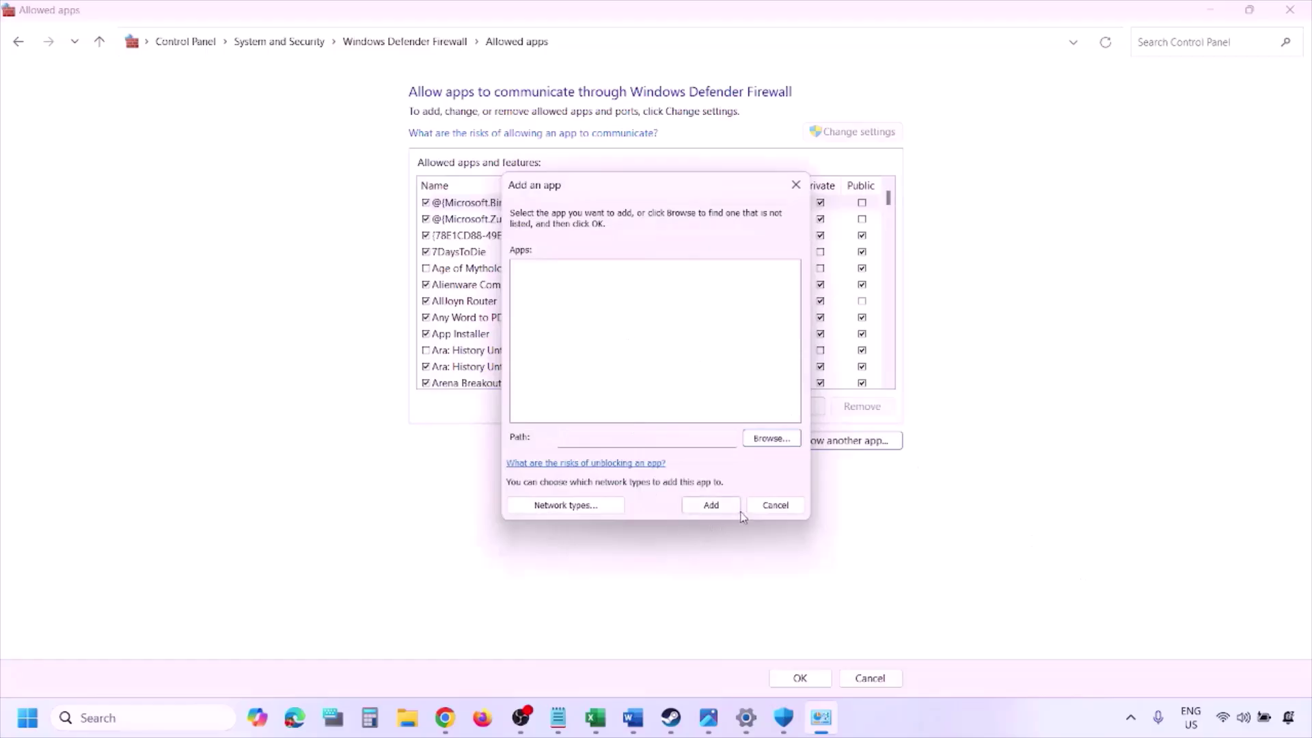
click(770, 504)
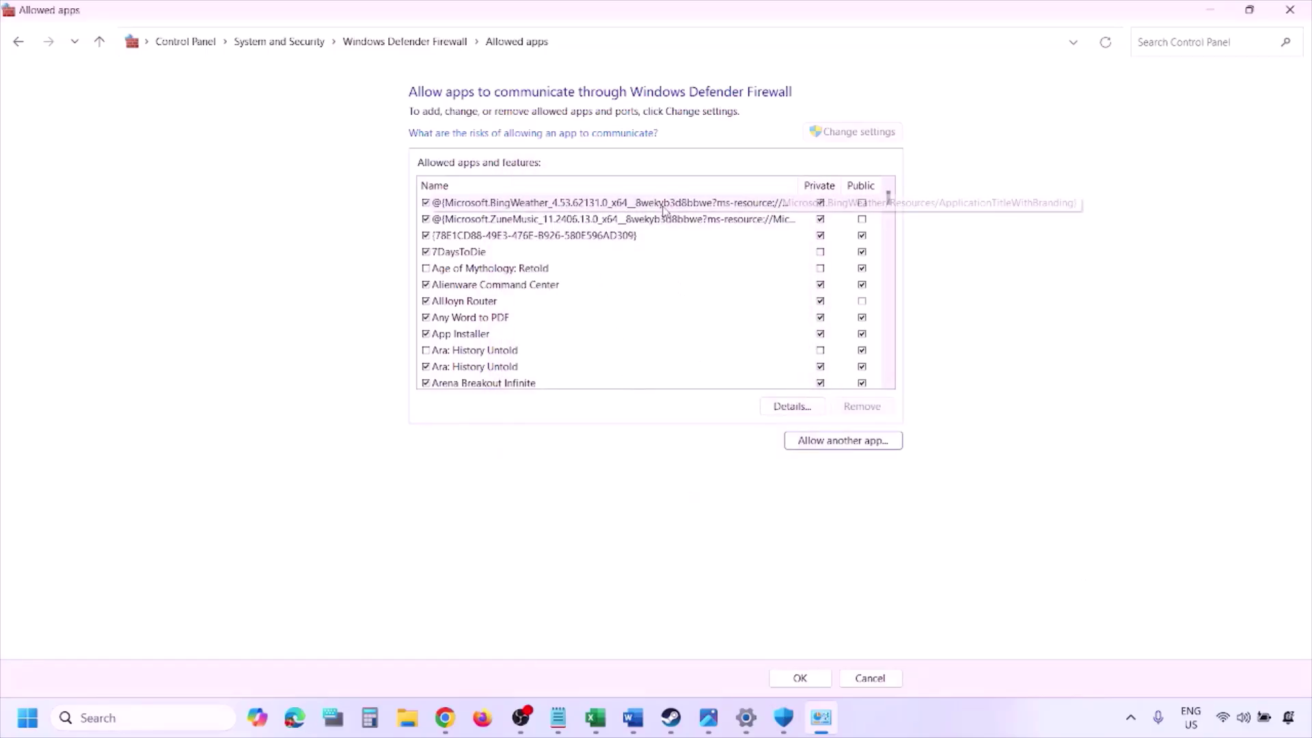
click(1290, 10)
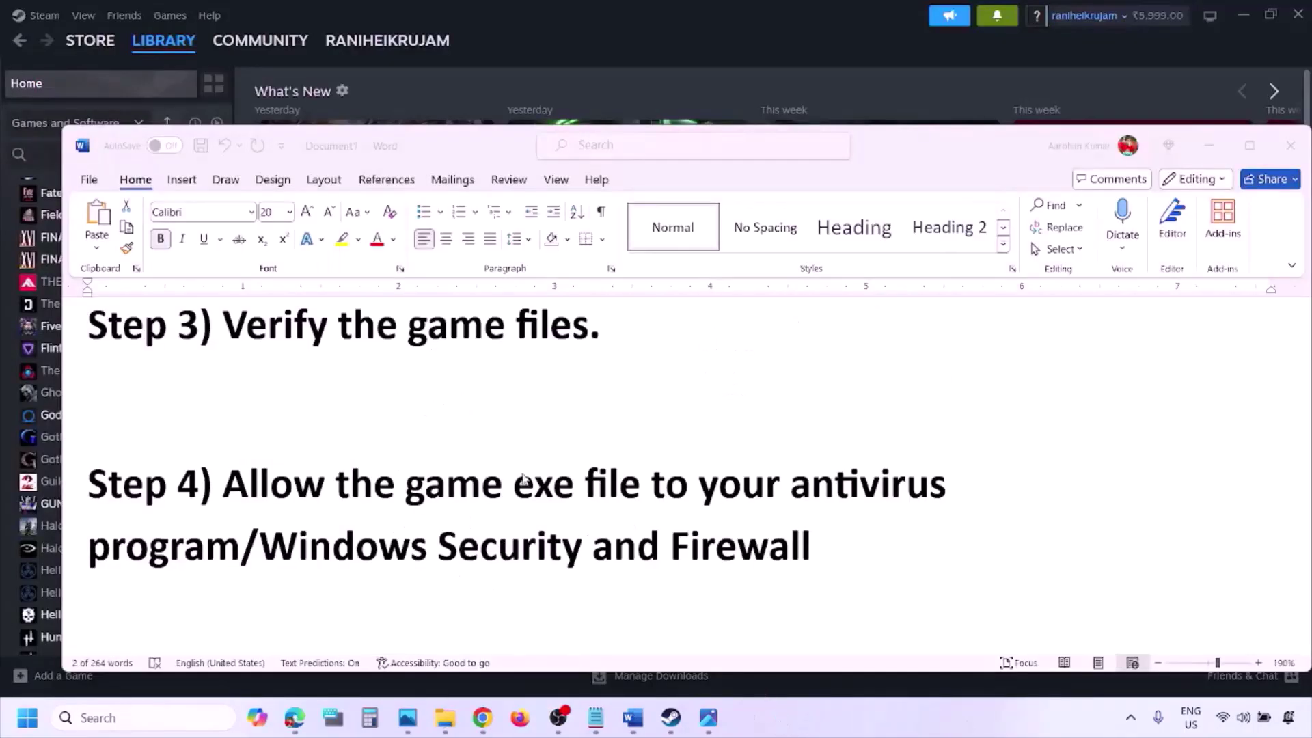
Go to Step 5 of the Word notes, on clean graphics driver installation, and highlight parts of the NVIDIA and AMD links.
scroll(479, 472, down, 3)
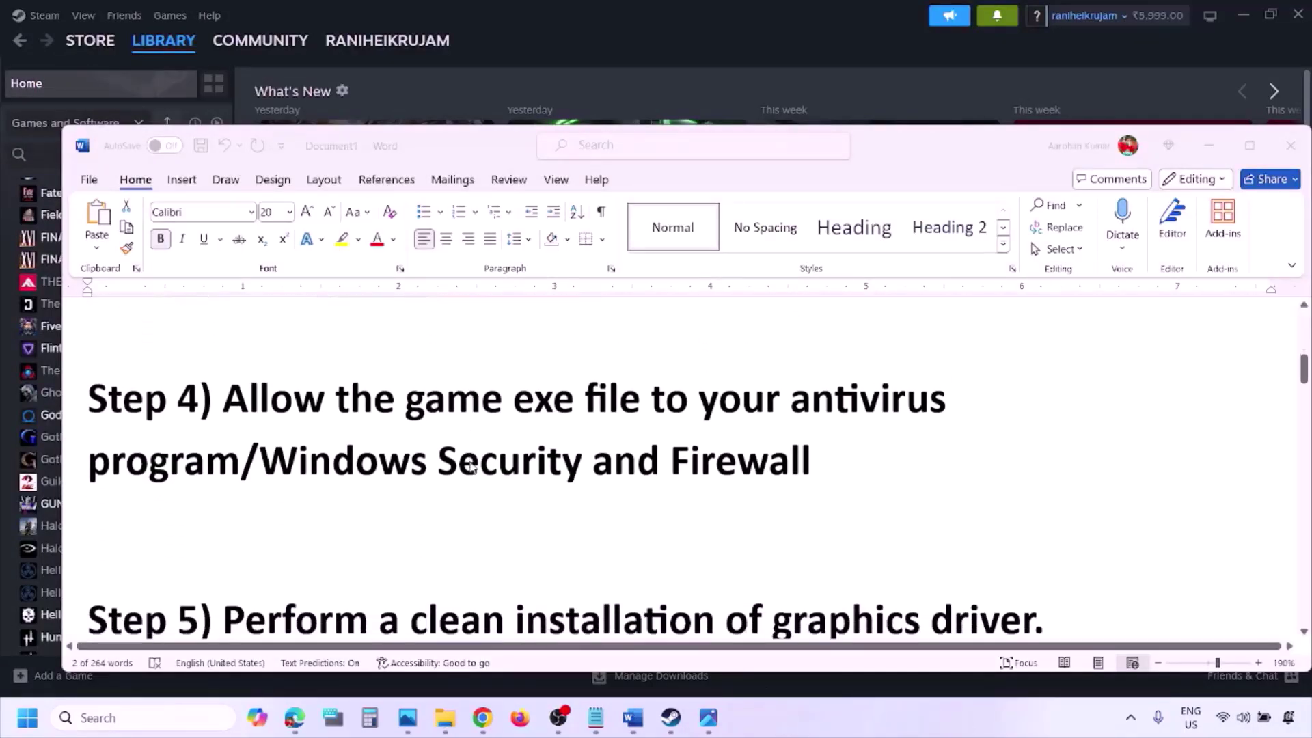
scroll(429, 491, down, 2)
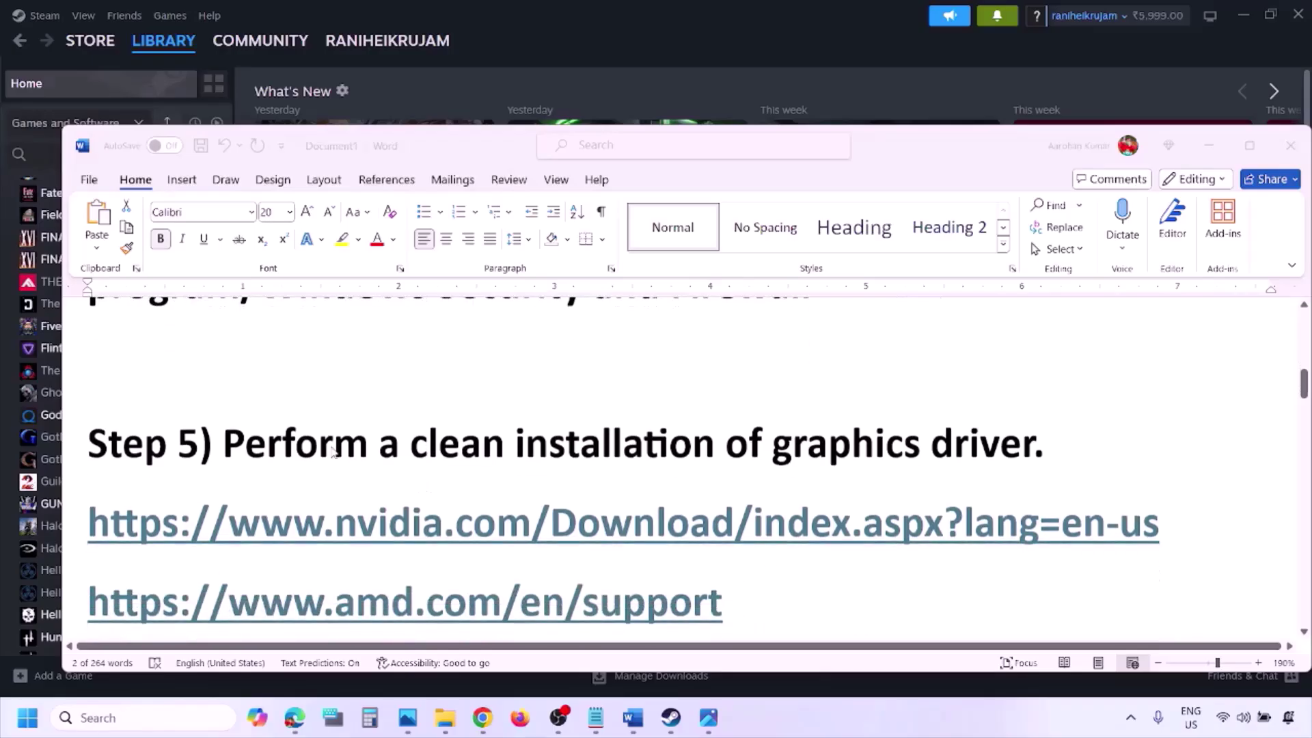
double_click(326, 445)
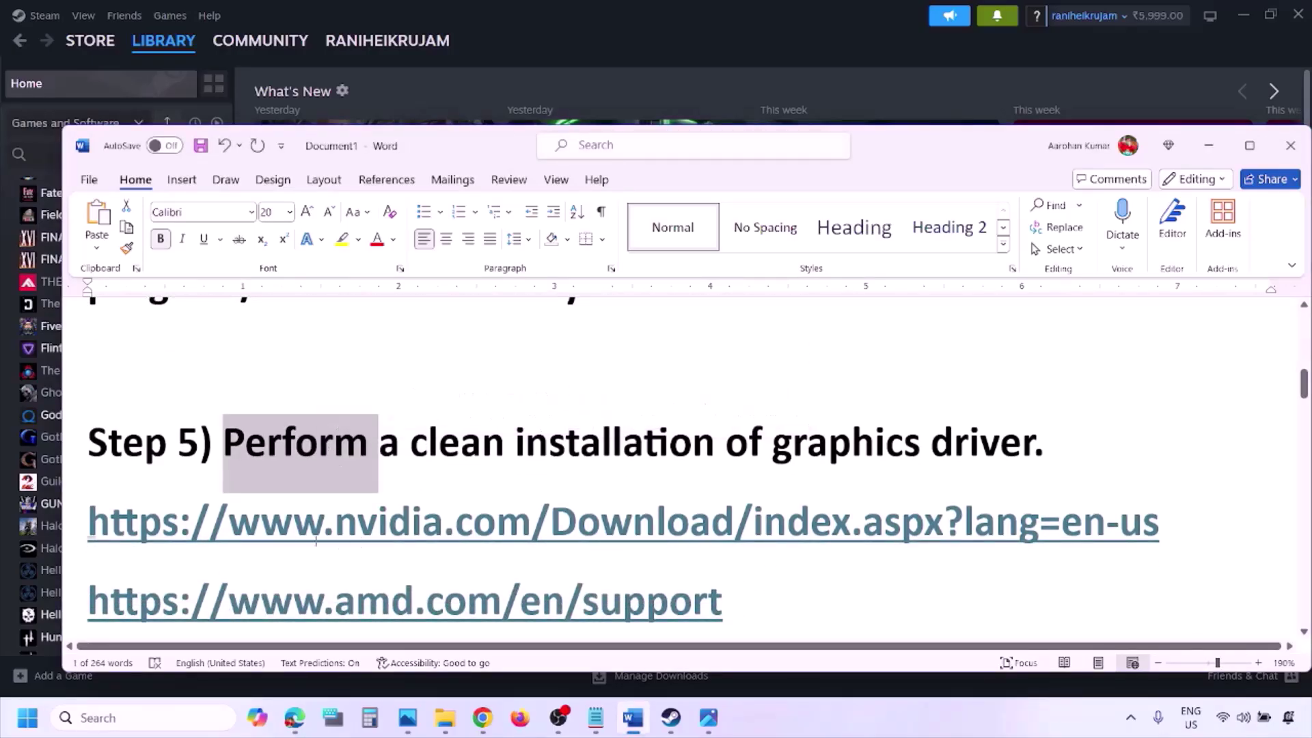
drag(291, 532, 468, 533)
scroll(468, 533, down, 1)
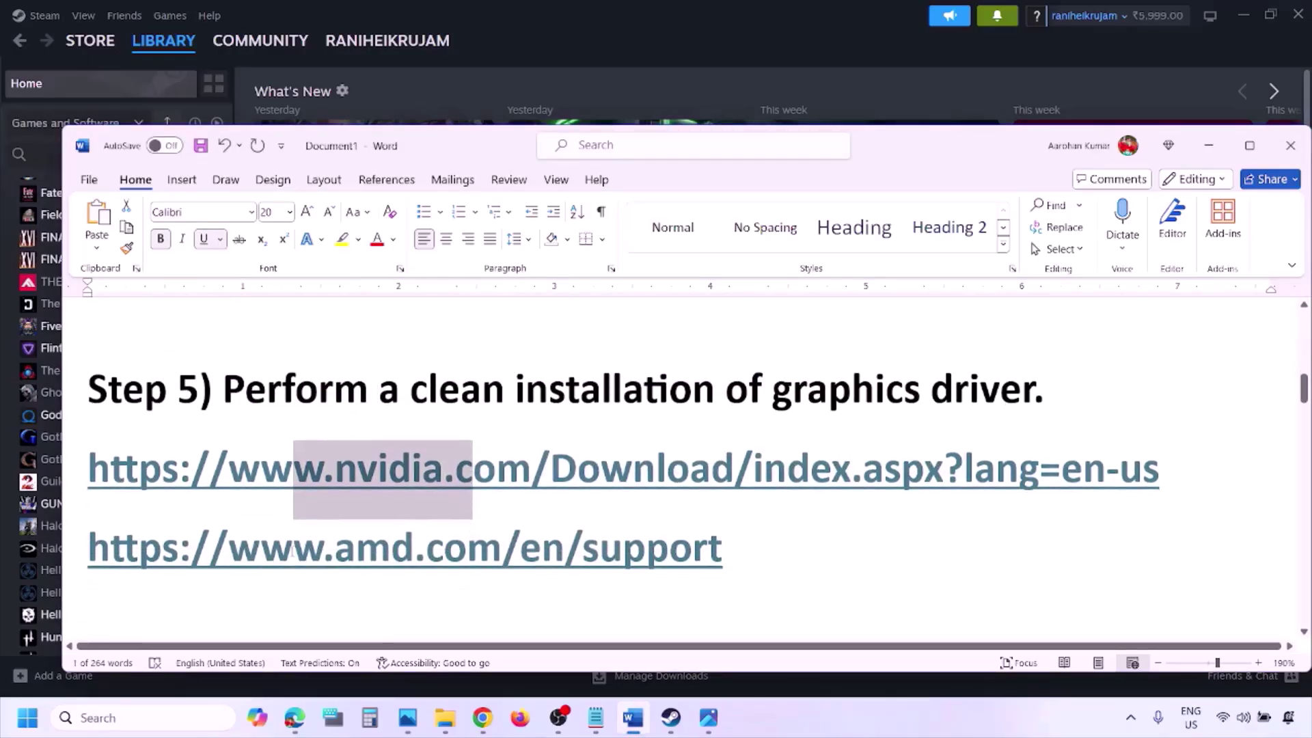
drag(293, 550, 692, 586)
click(863, 708)
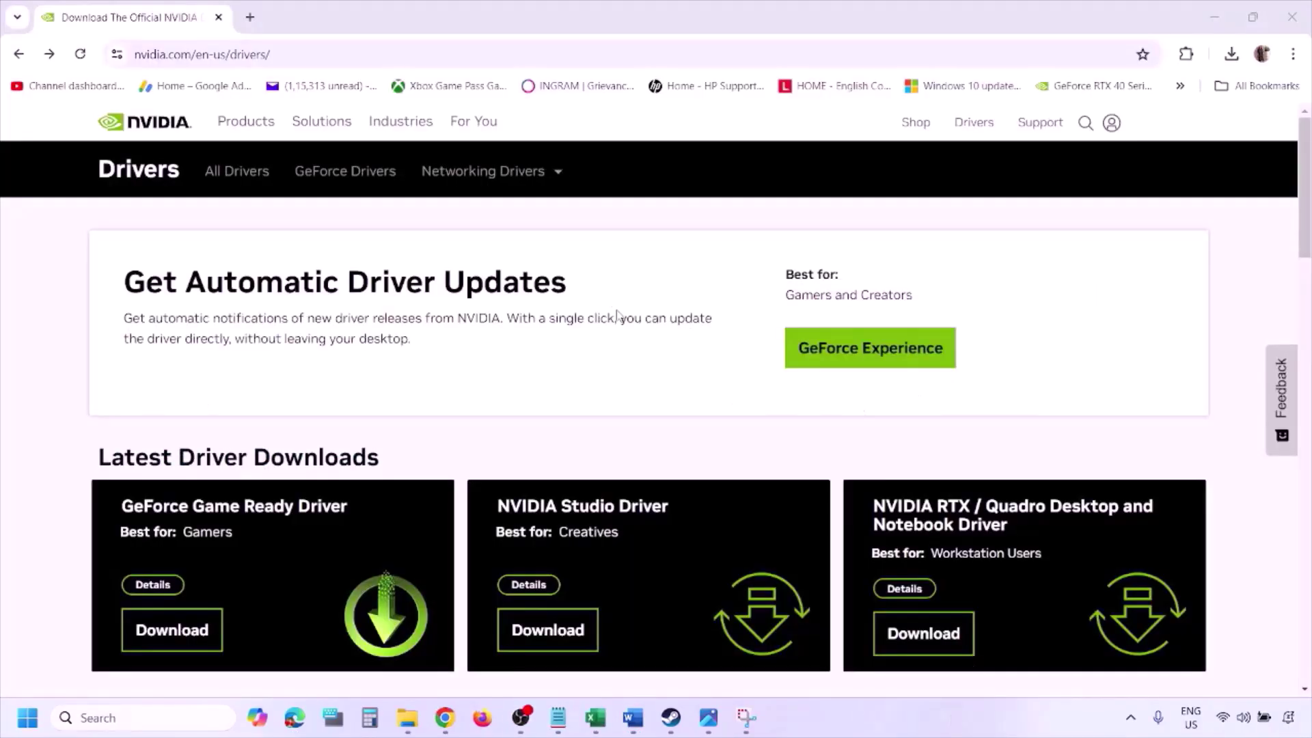
On NVIDIA's drivers page in Chrome, choose Windows 11 as the operating system and find drivers for the GeForce RTX 3050 Laptop GPU.
scroll(307, 418, down, 8)
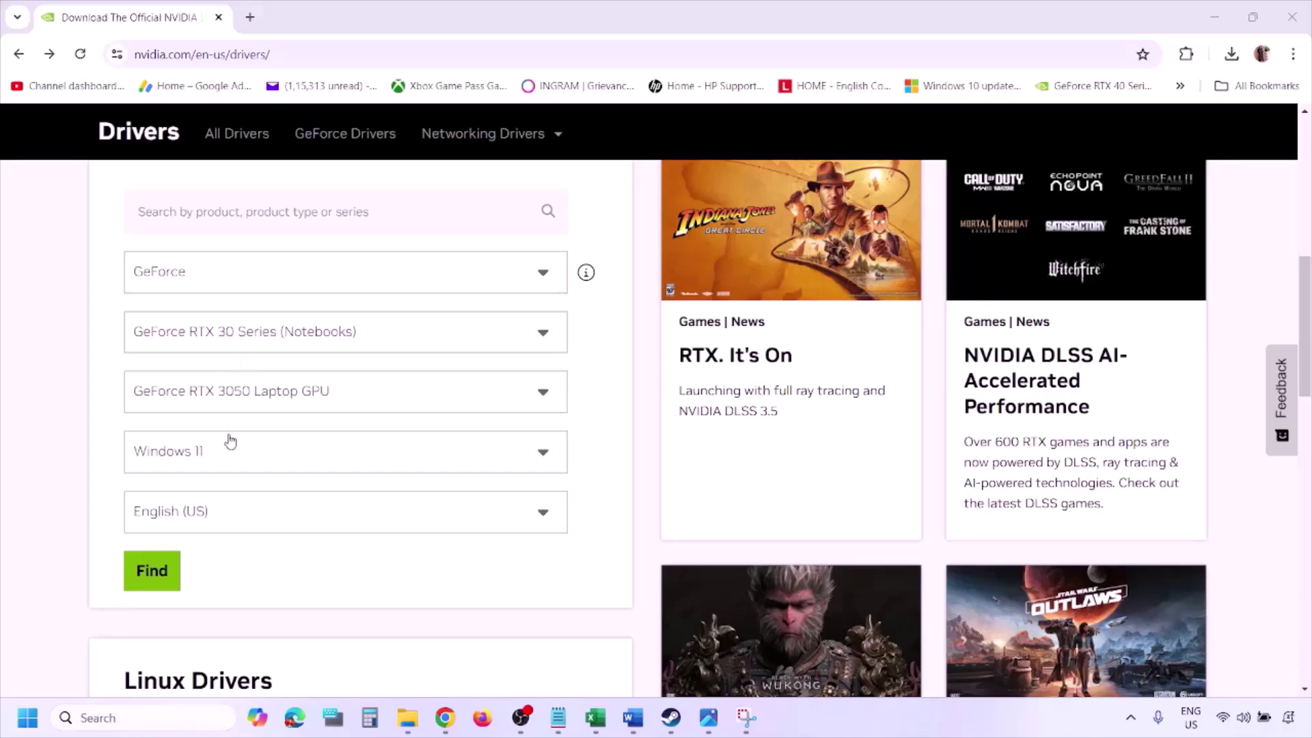
click(216, 454)
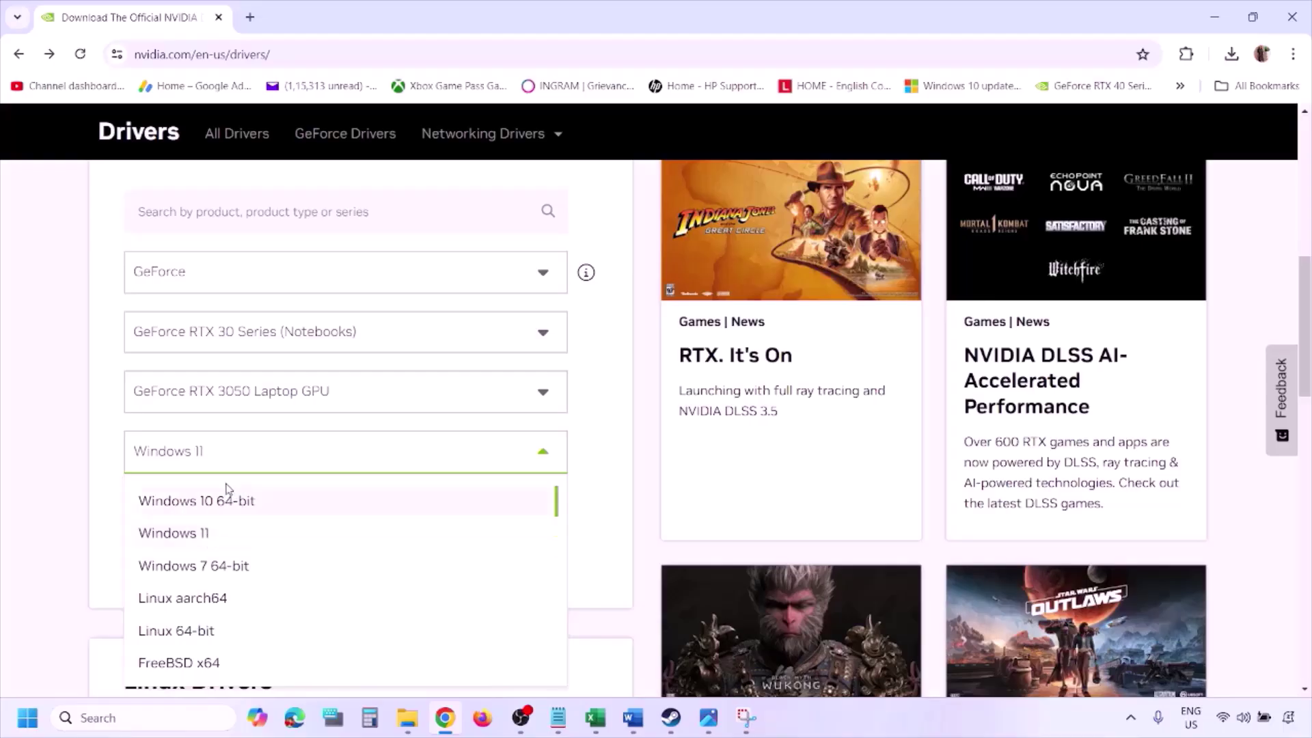
click(191, 538)
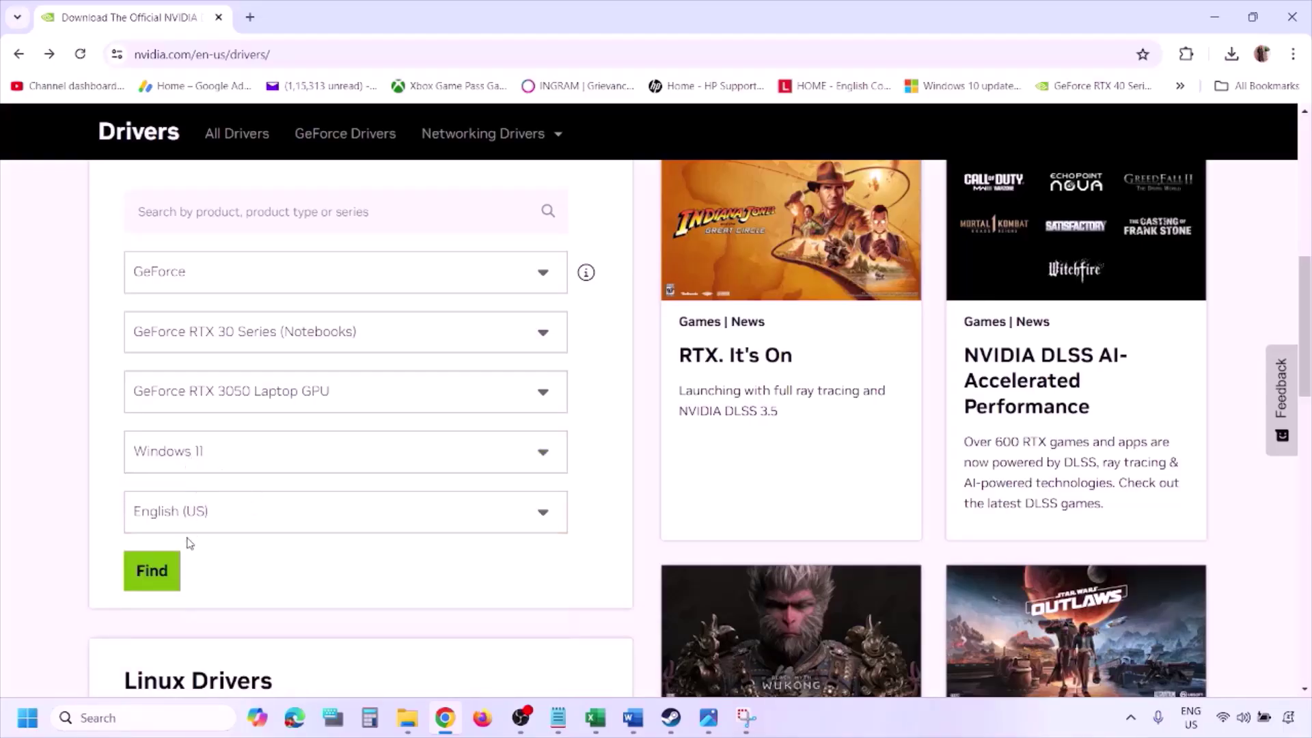
click(156, 576)
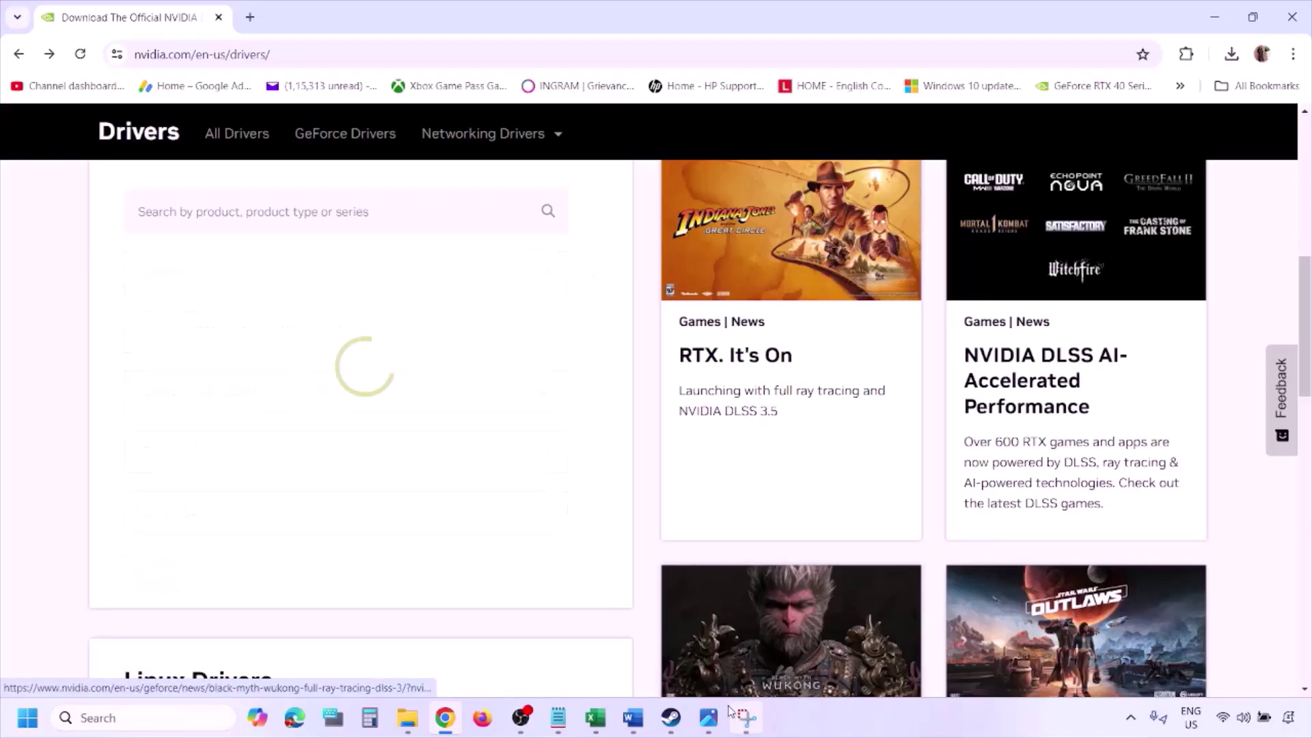
Switch to Photos and review the driver installation screenshots from 1.png through 5.png.
click(709, 721)
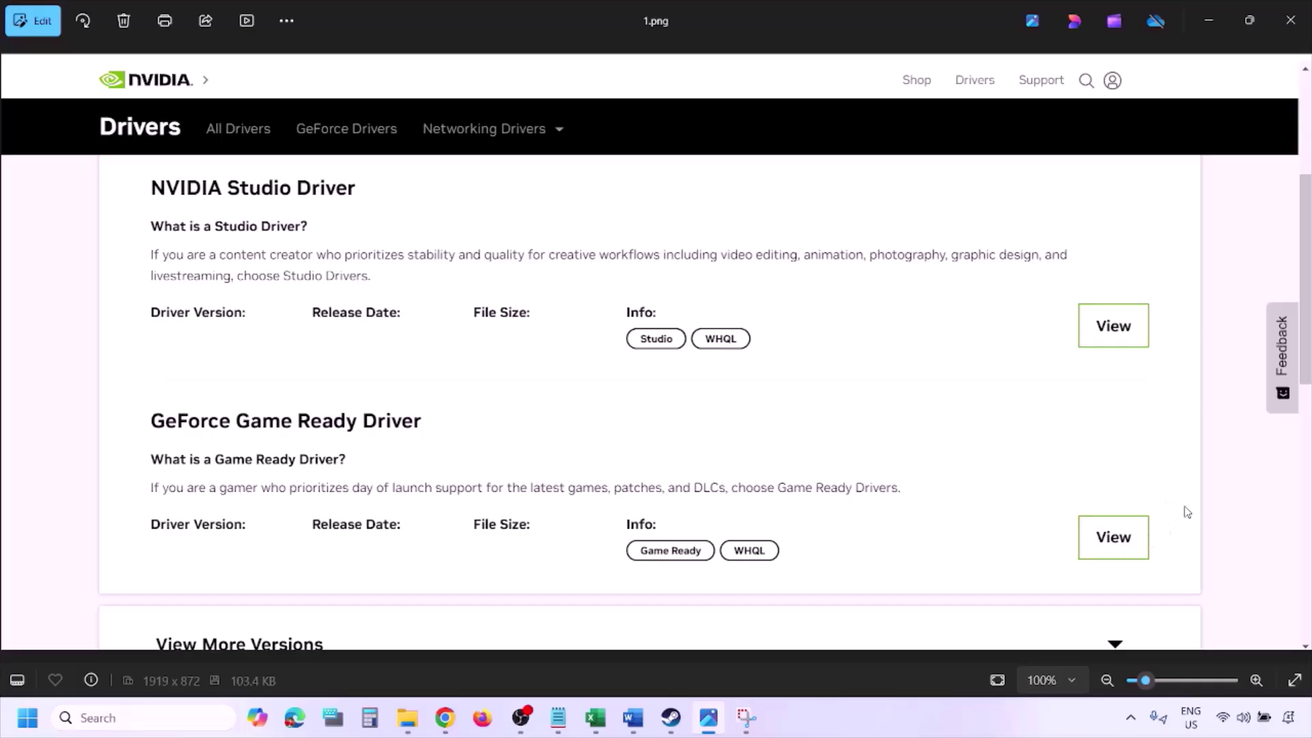
key(Right)
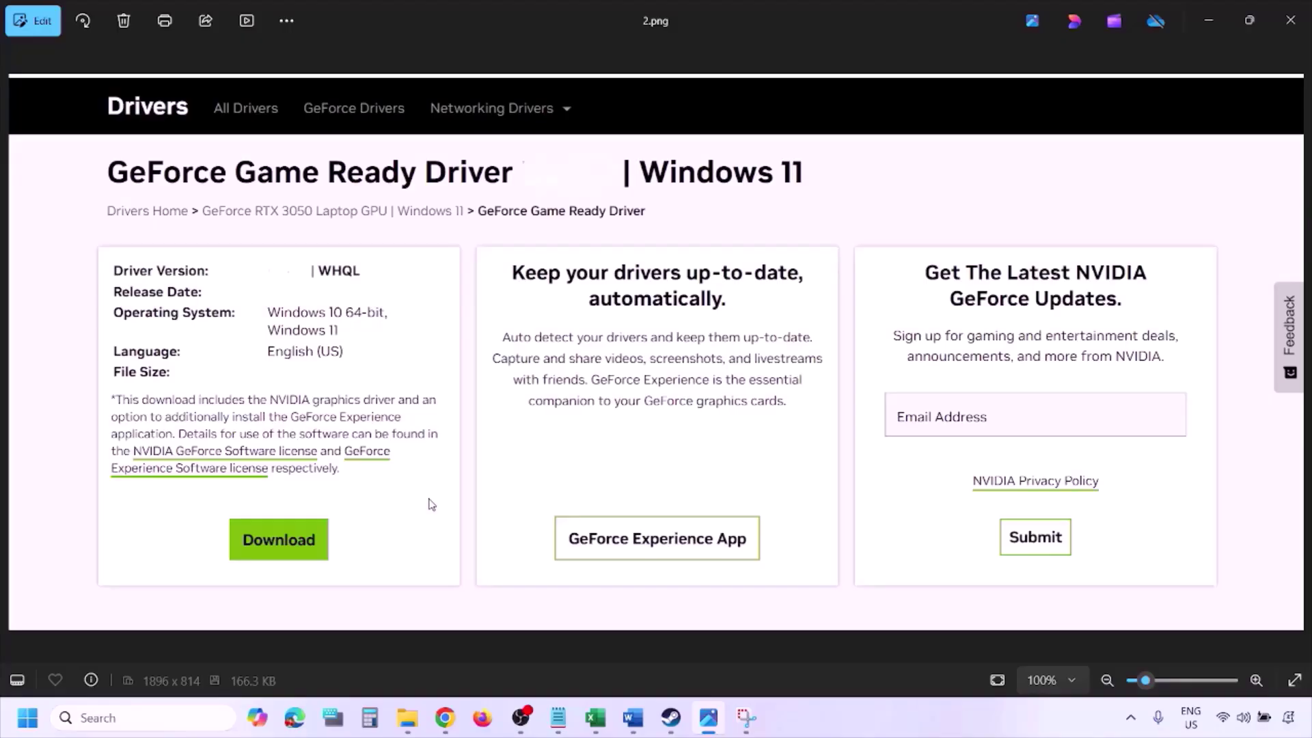
key(Right)
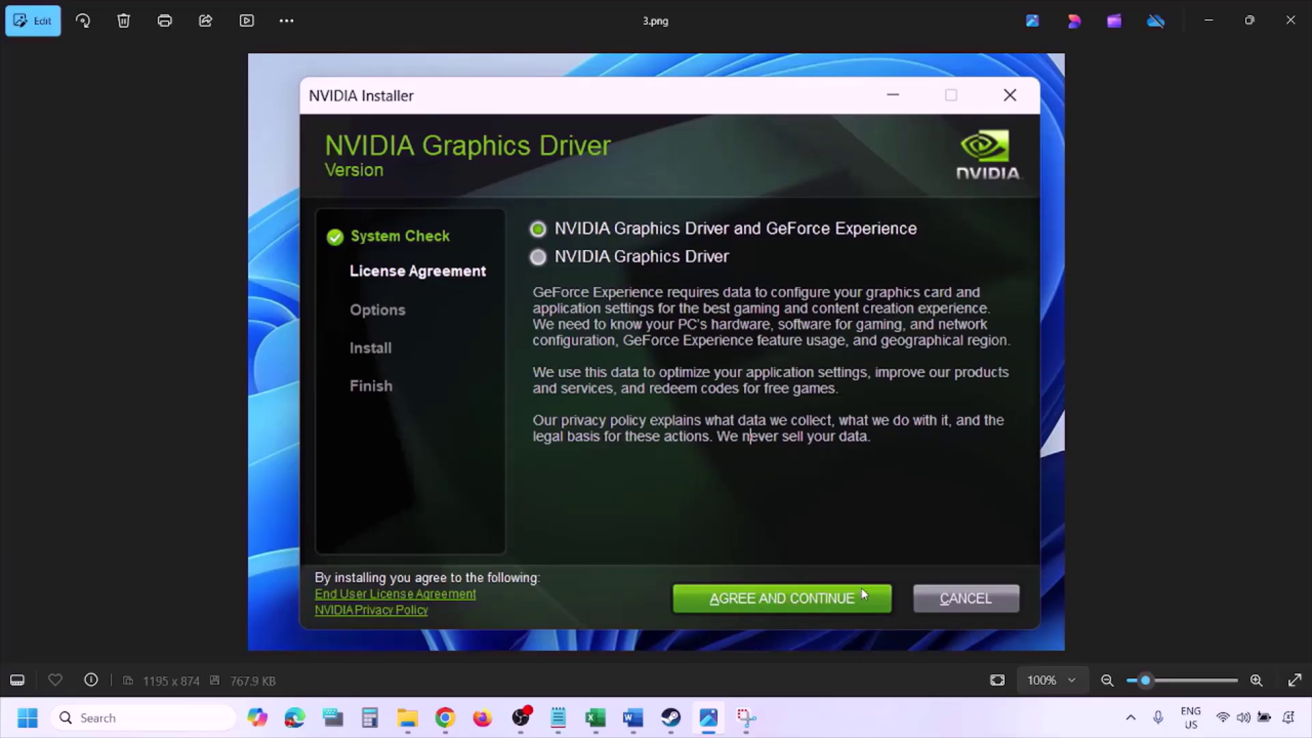
key(Right)
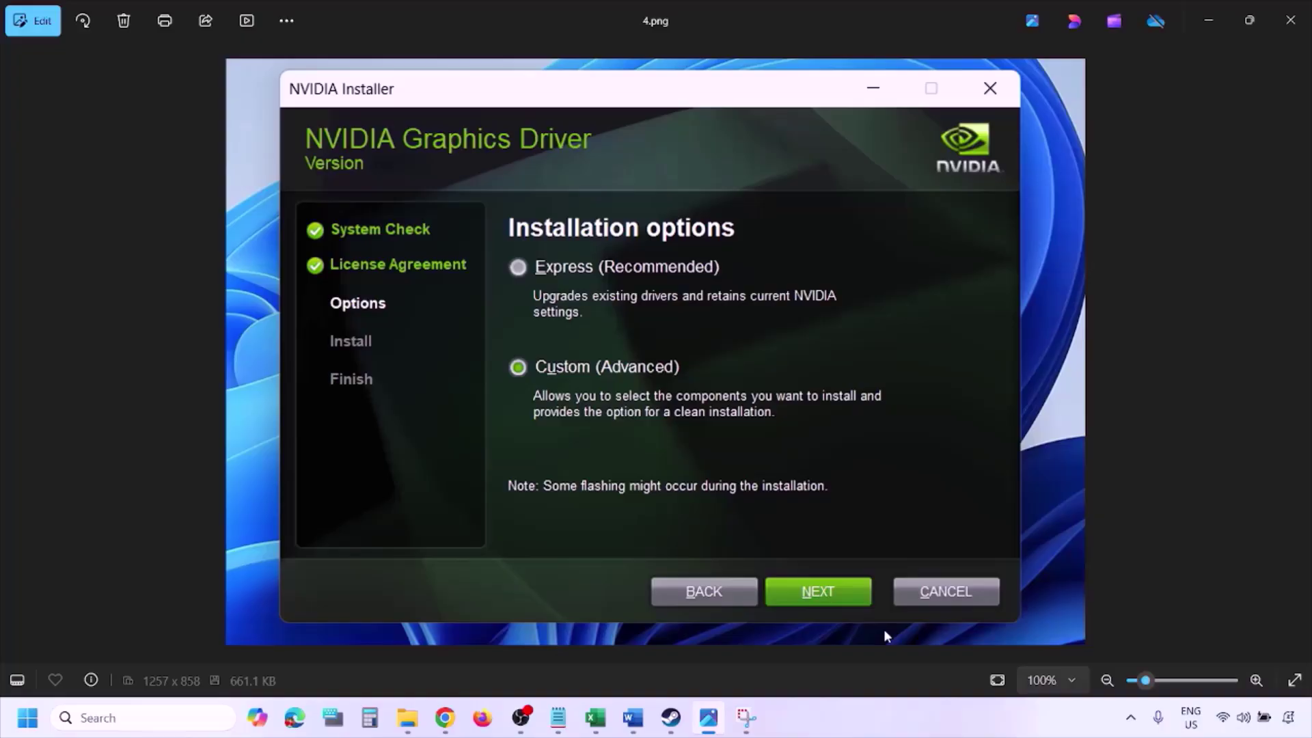
key(Right)
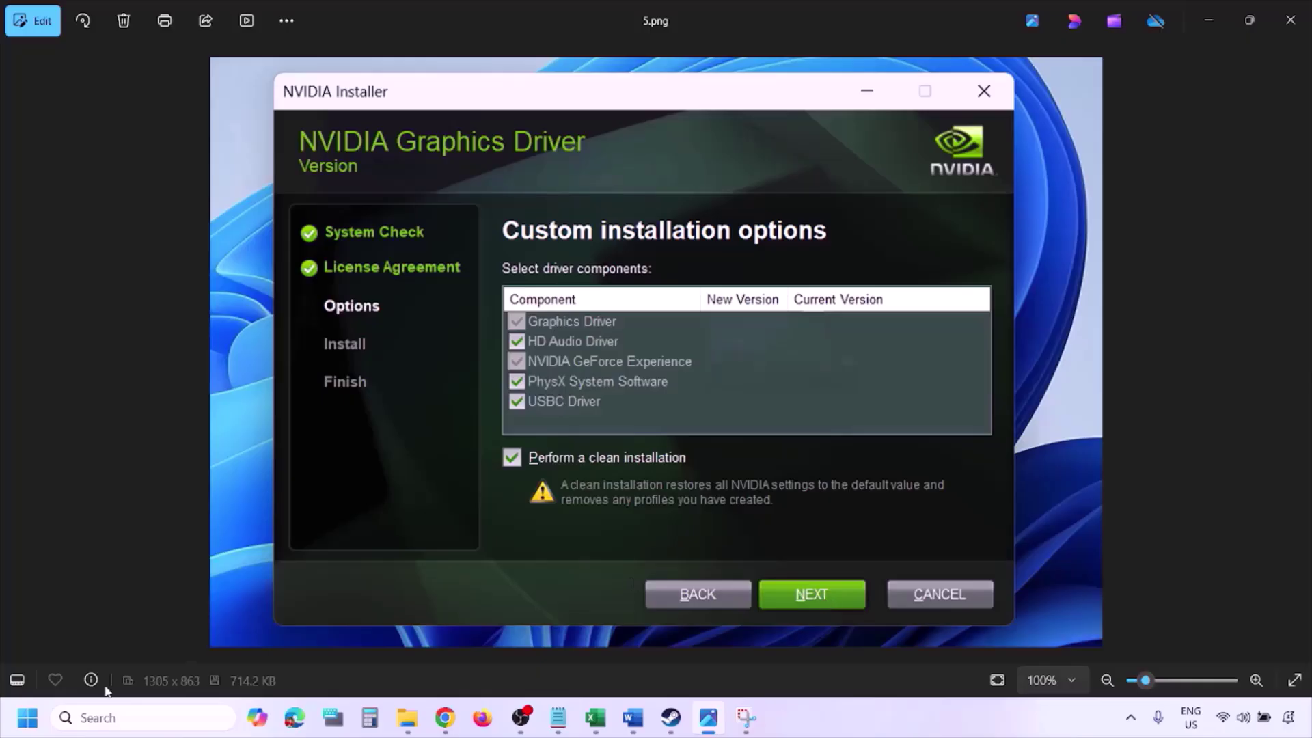
Show the computer's power options, including Restart, and dismiss them without choosing one.
click(28, 717)
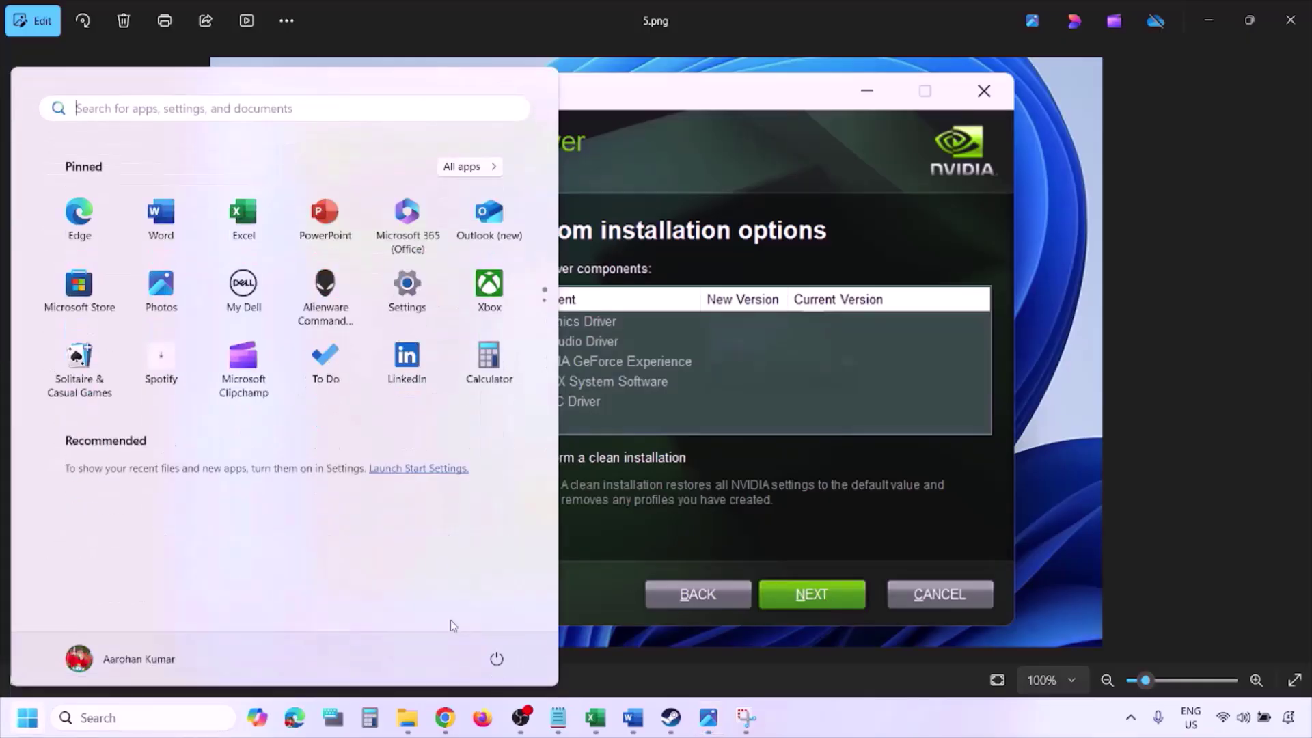
click(503, 665)
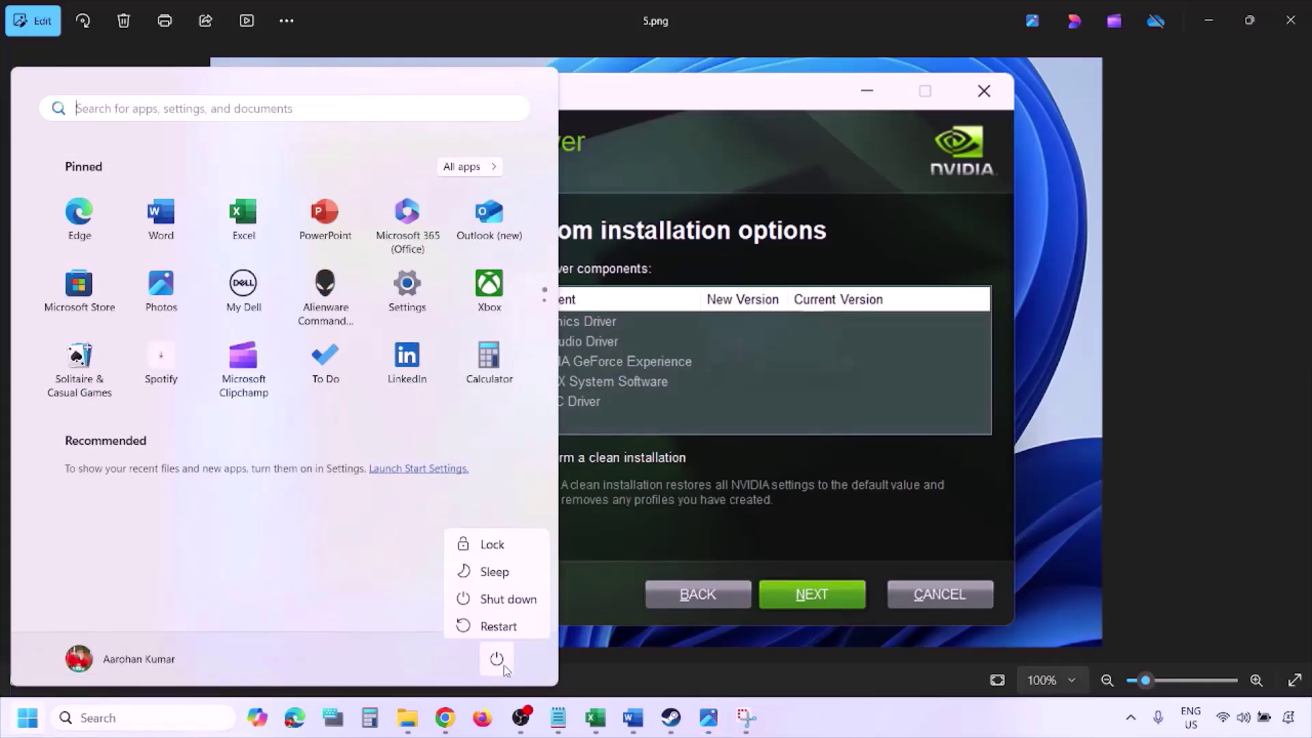
click(895, 733)
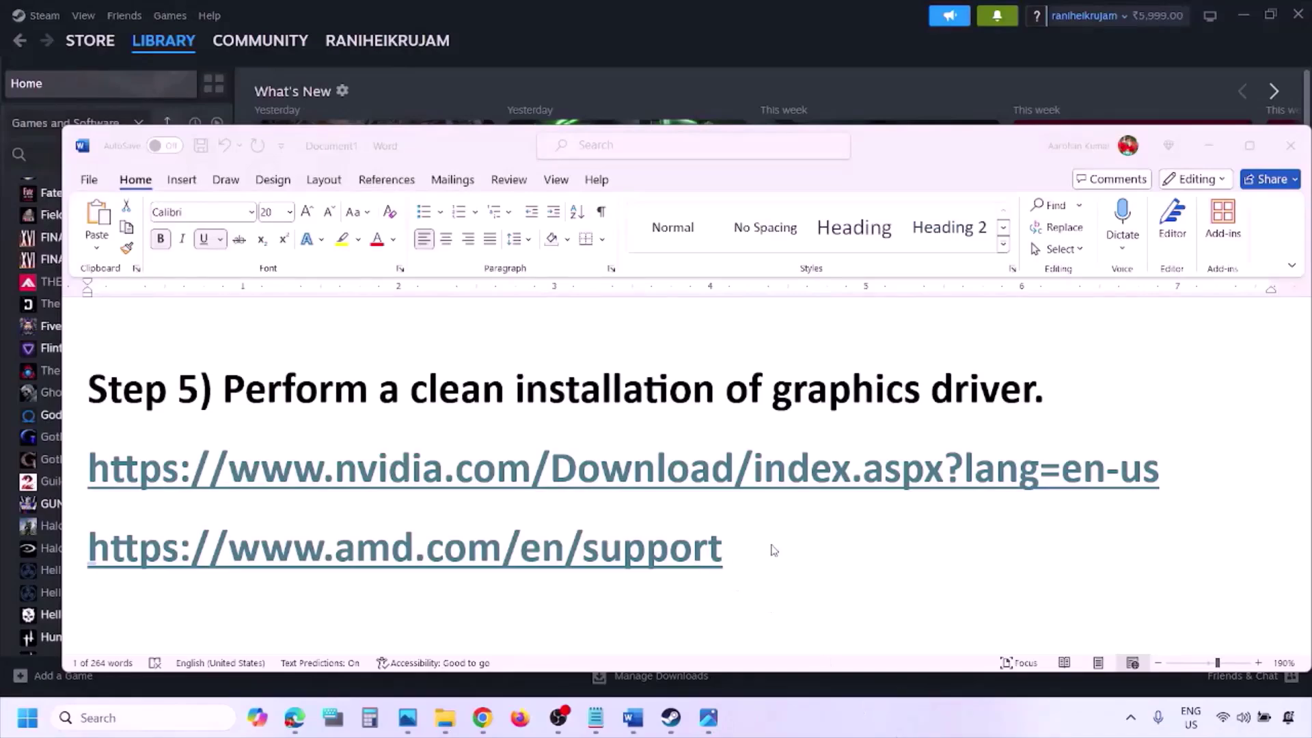
Highlight the AMD support link in the Word notes, show and dismiss the power options, and proceed to Step 6.
triple_click(746, 551)
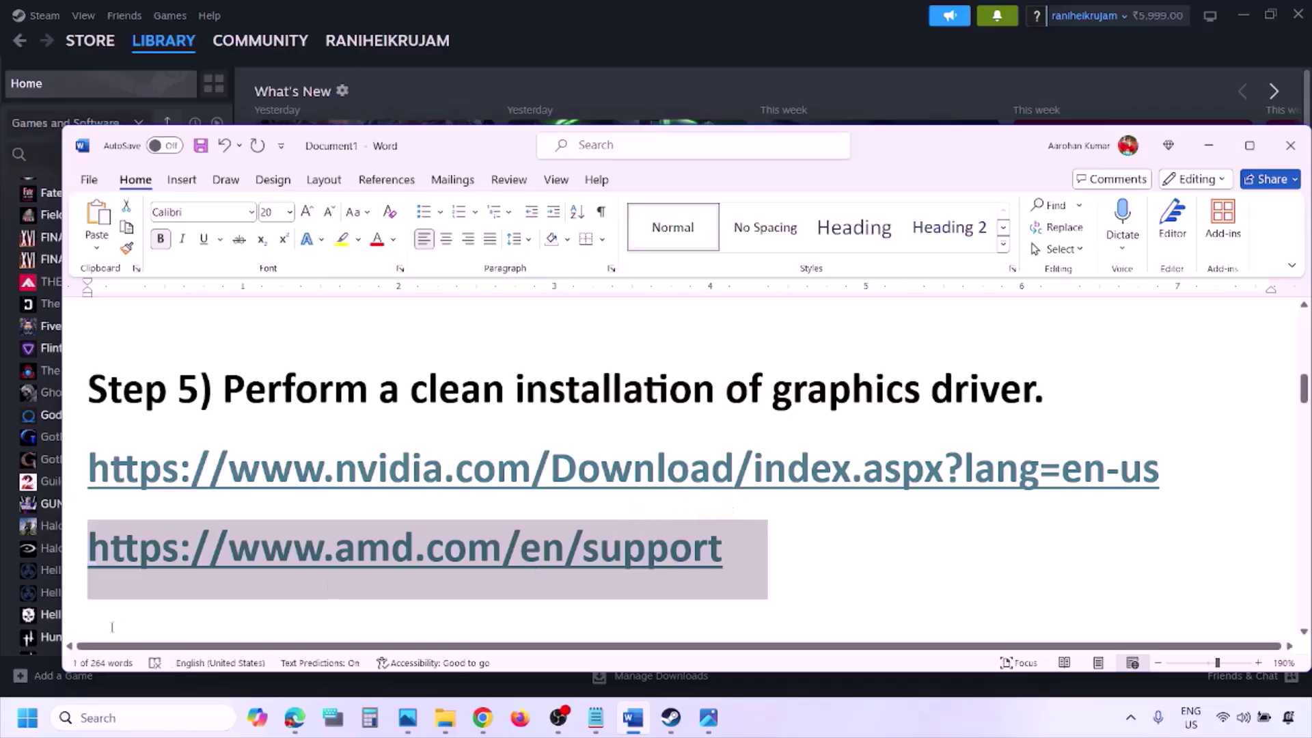
click(28, 718)
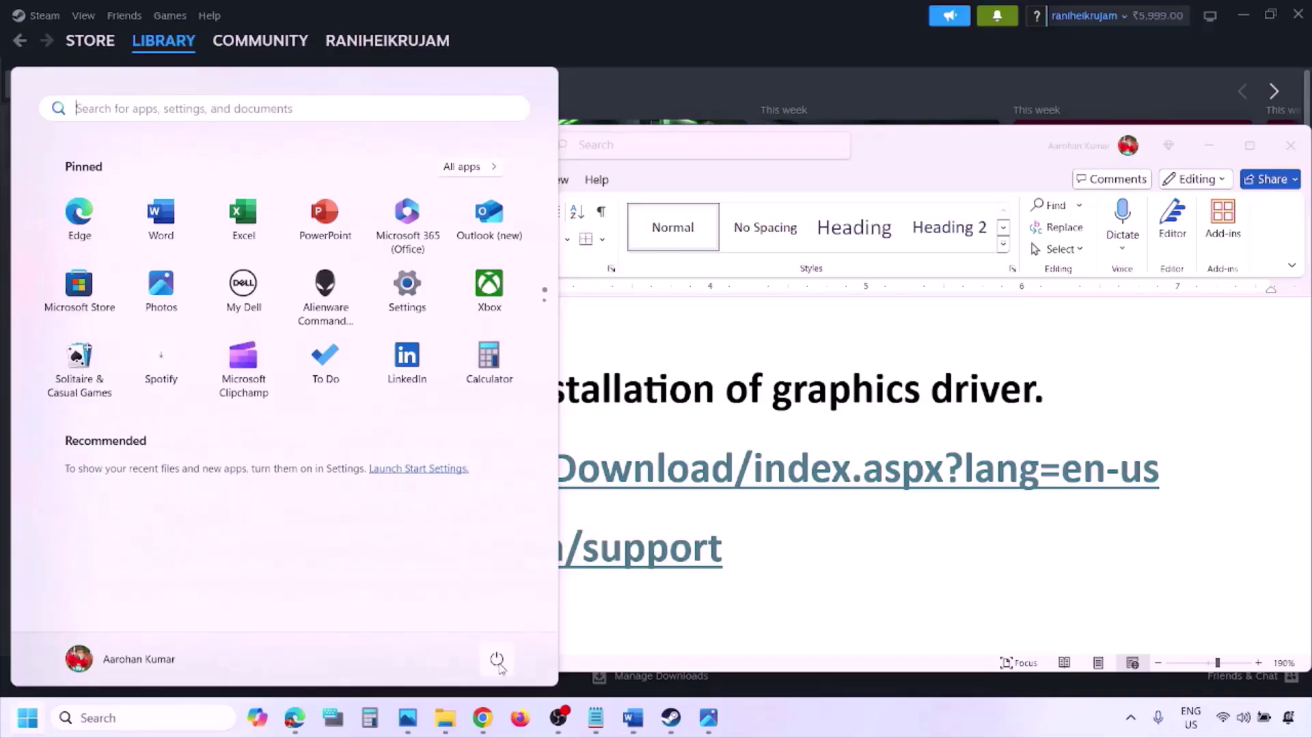
click(497, 660)
click(828, 722)
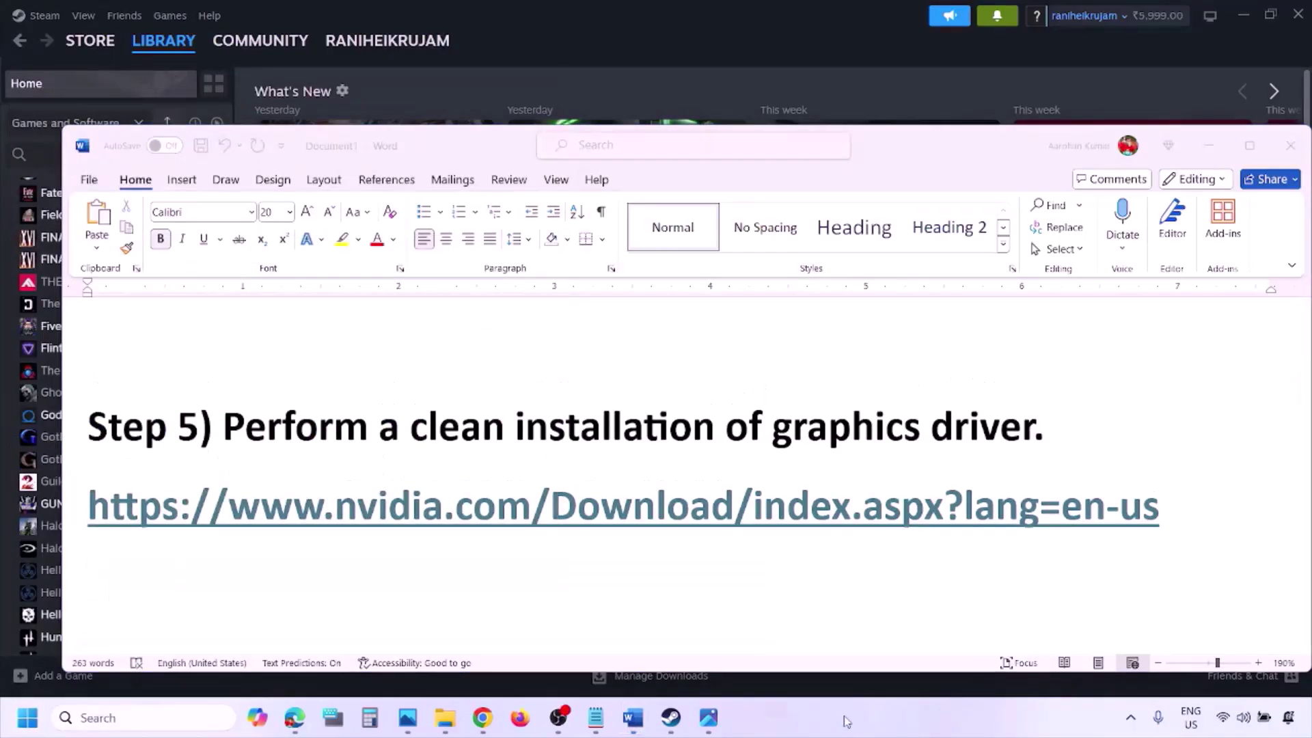
scroll(615, 469, down, 3)
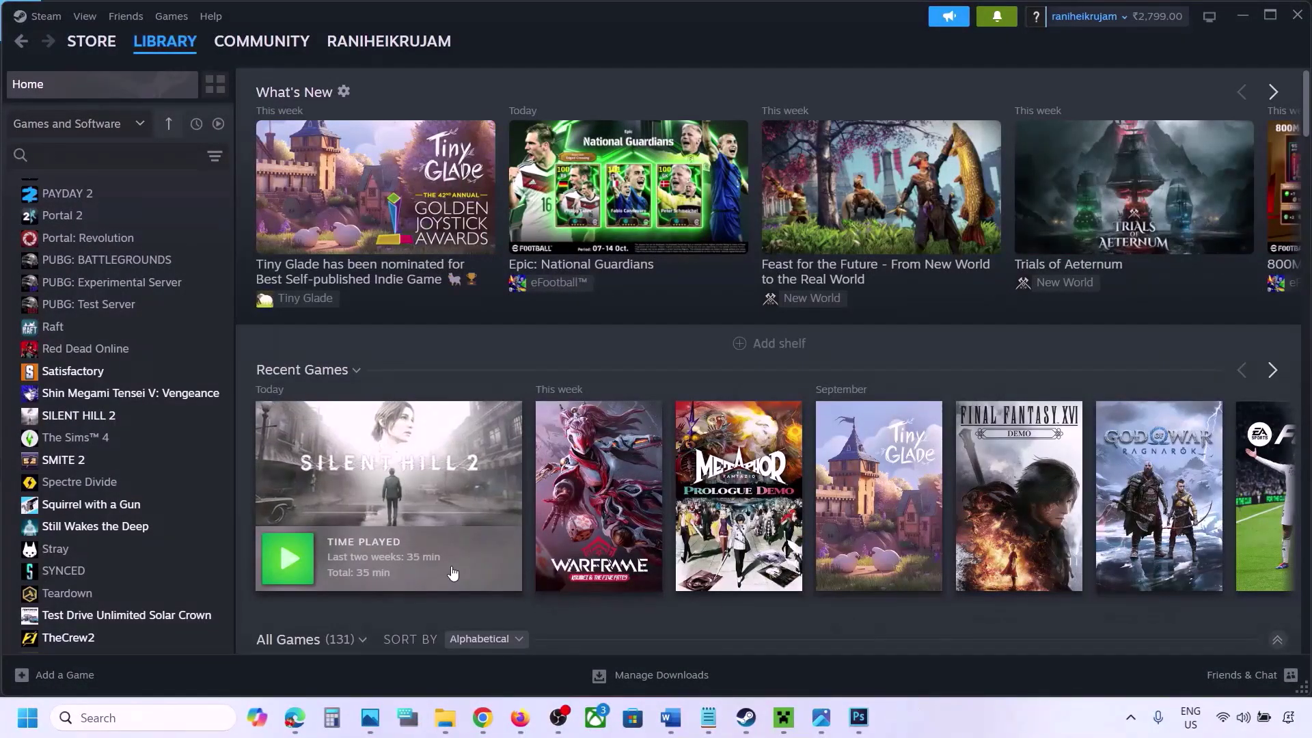
Search Windows for "graphics" and open Graphics settings.
click(104, 718)
text(g)
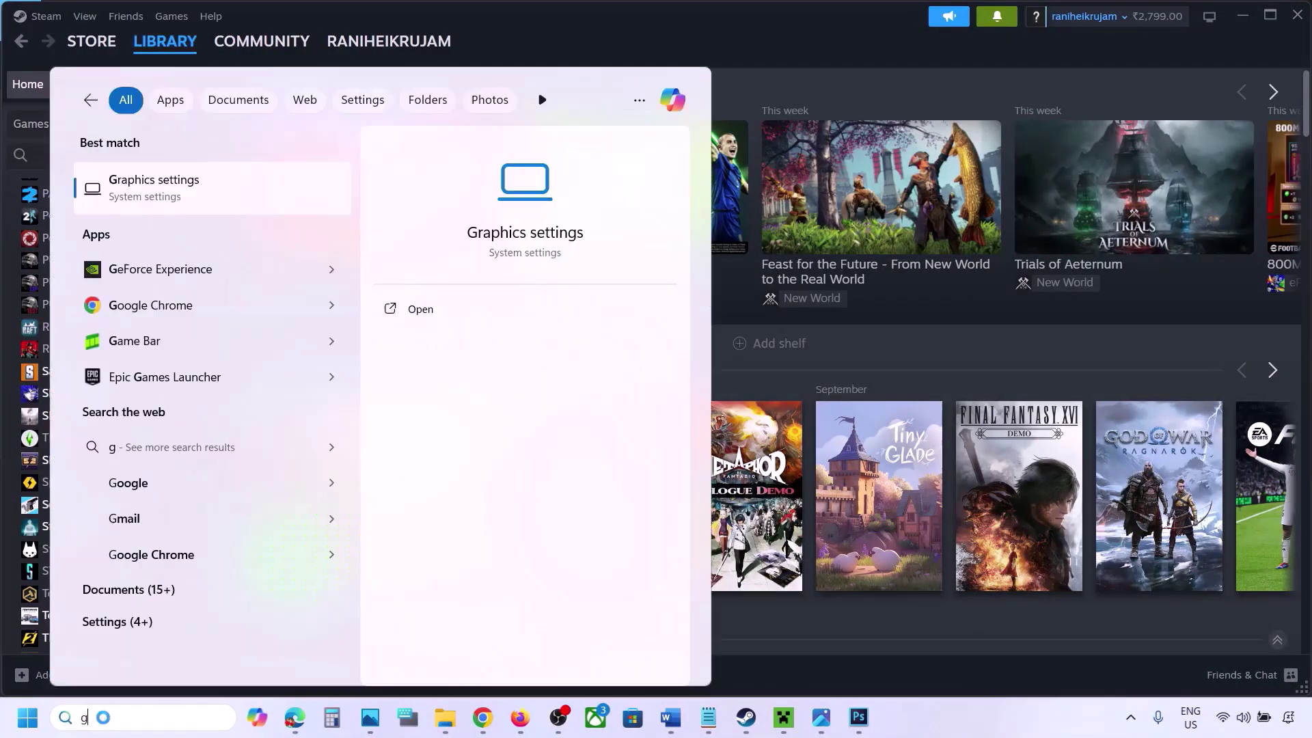
text(raphics)
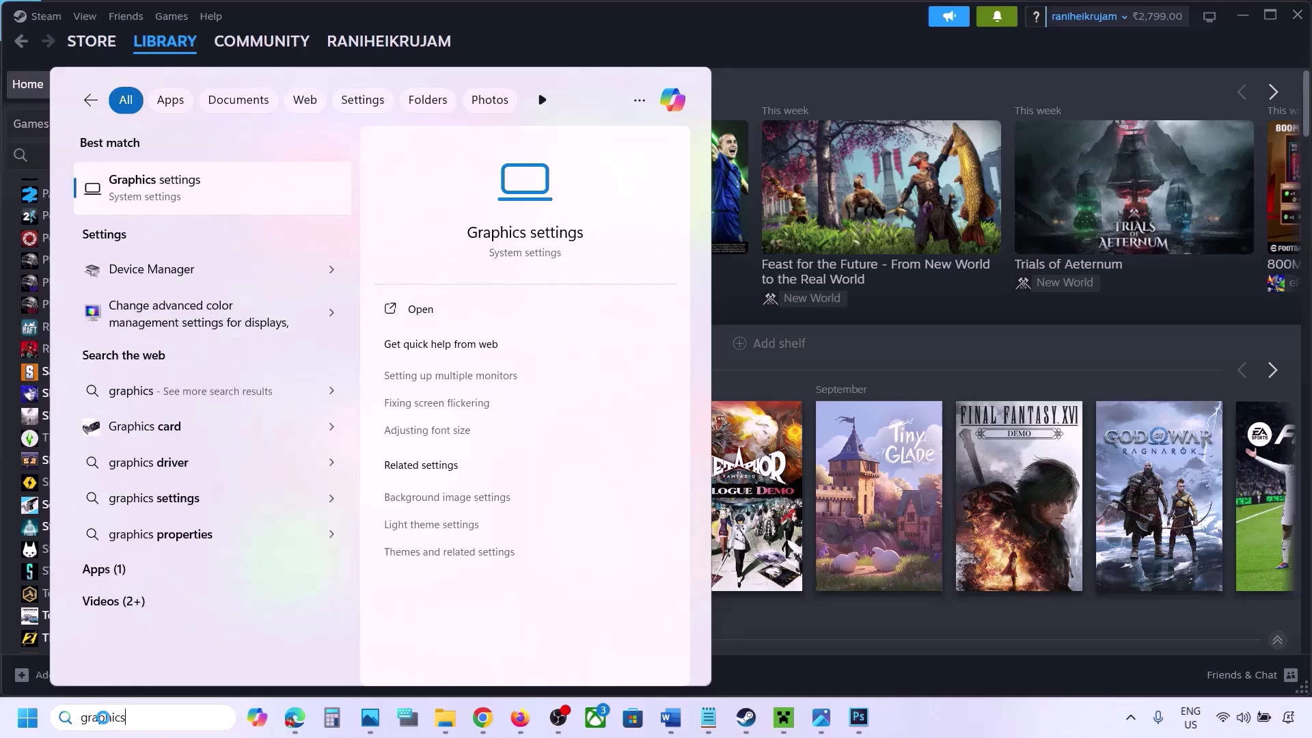
click(162, 196)
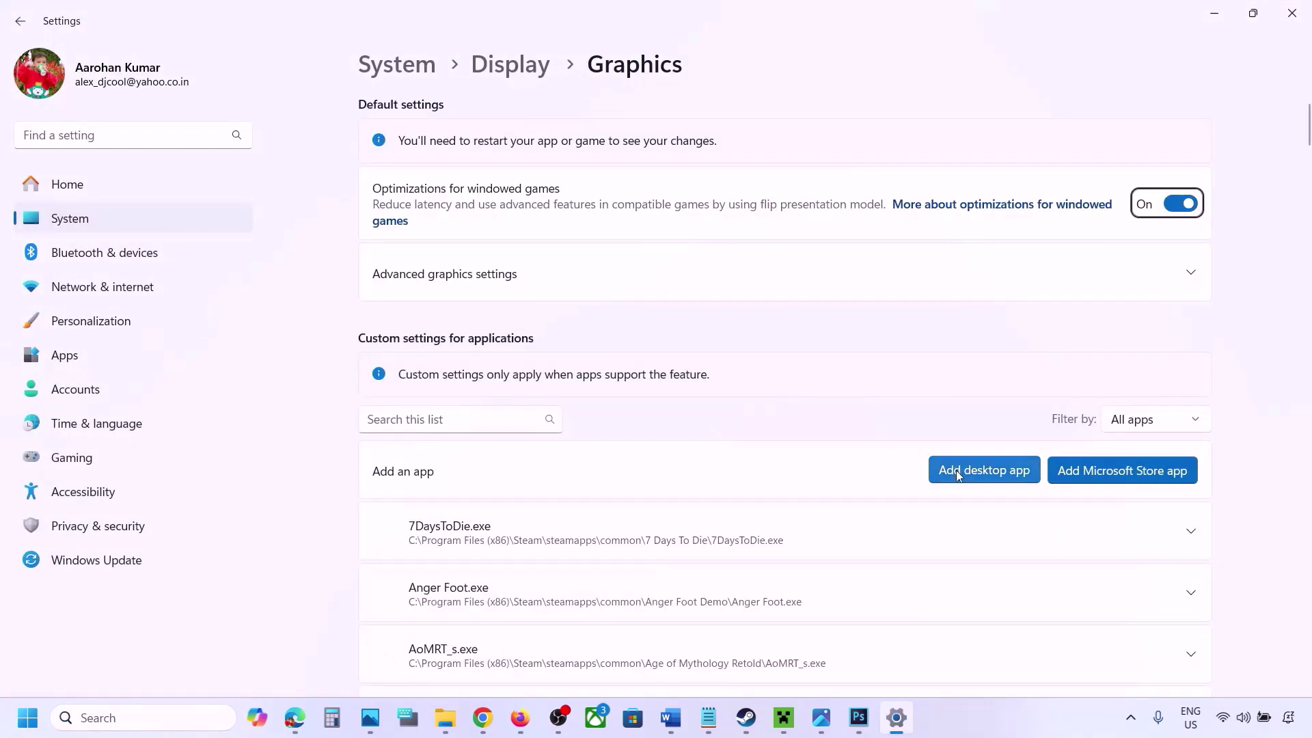
Start adding a desktop app, browse to Steam's steamapps\common folder in Program Files (x86), and cancel the file selection.
click(992, 476)
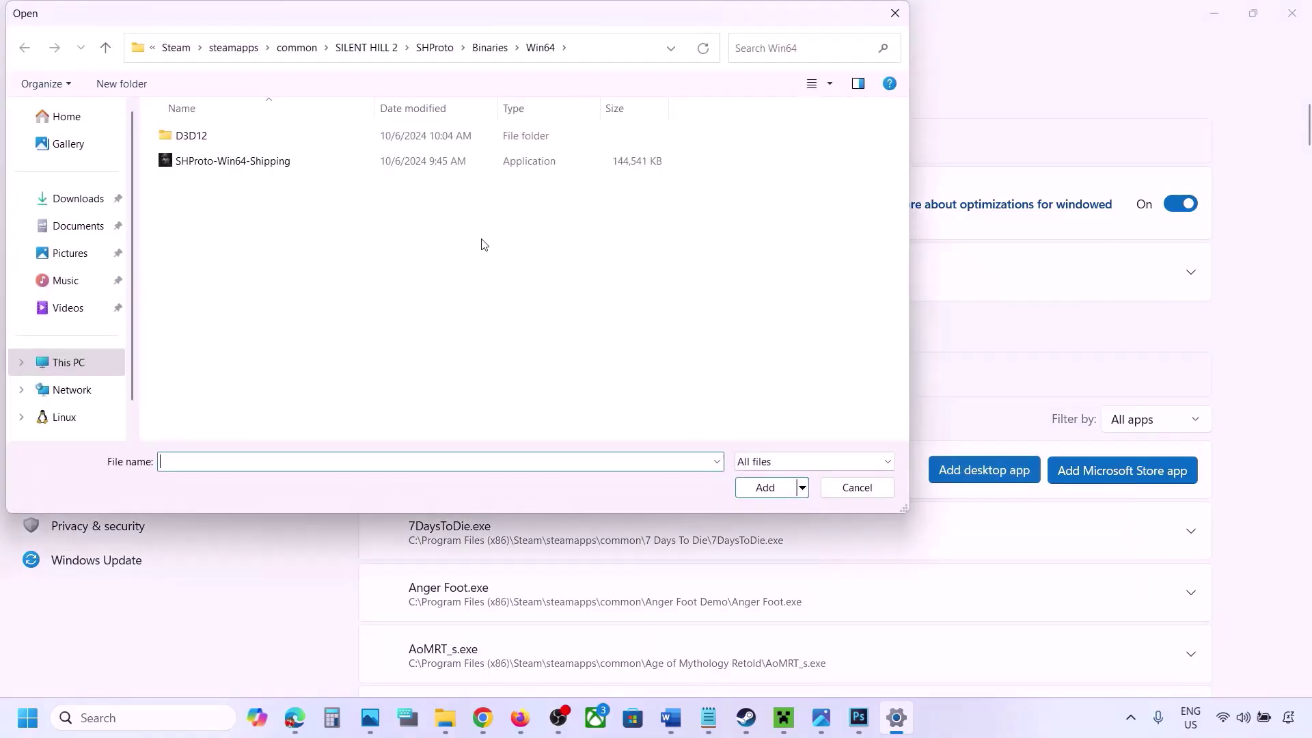
click(311, 48)
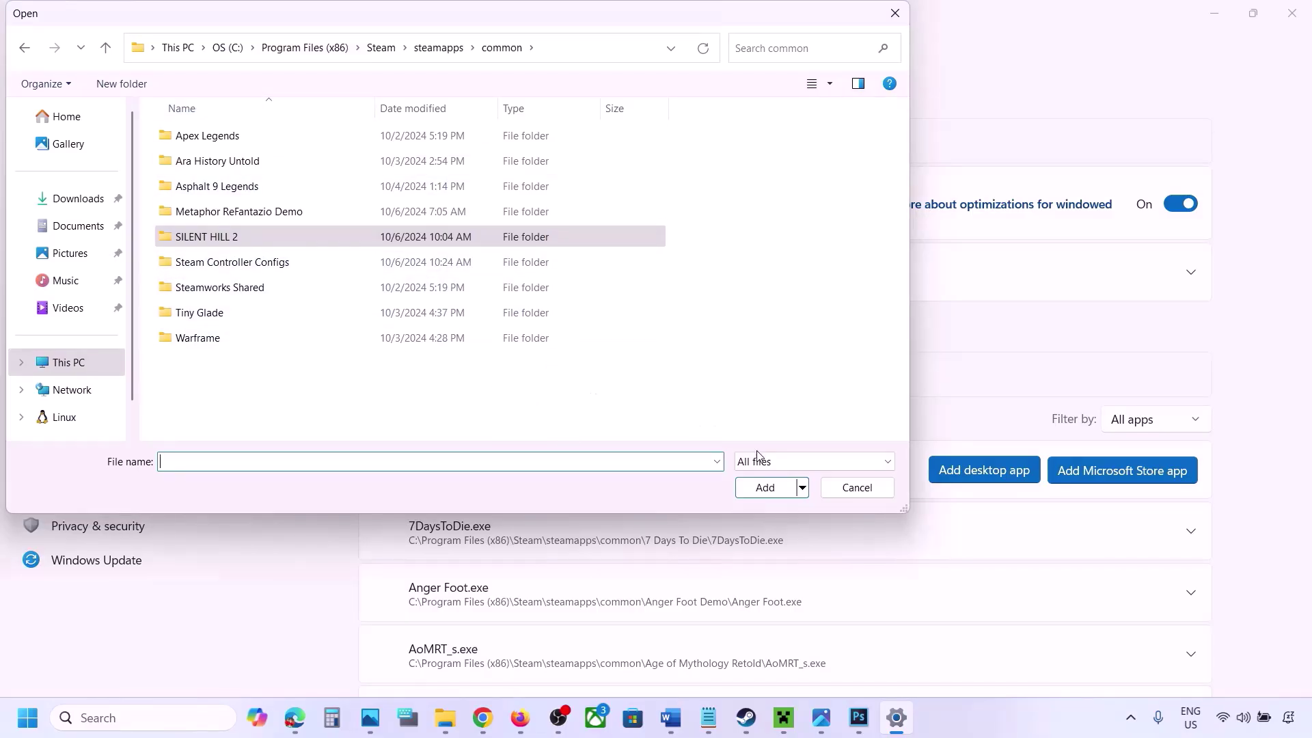
click(844, 488)
Set the GPU preference of ChainedTogether-Win64-Shipping.exe to High Performance (NVIDIA GeForce RTX 3050 Laptop GPU).
scroll(819, 530, down, 5)
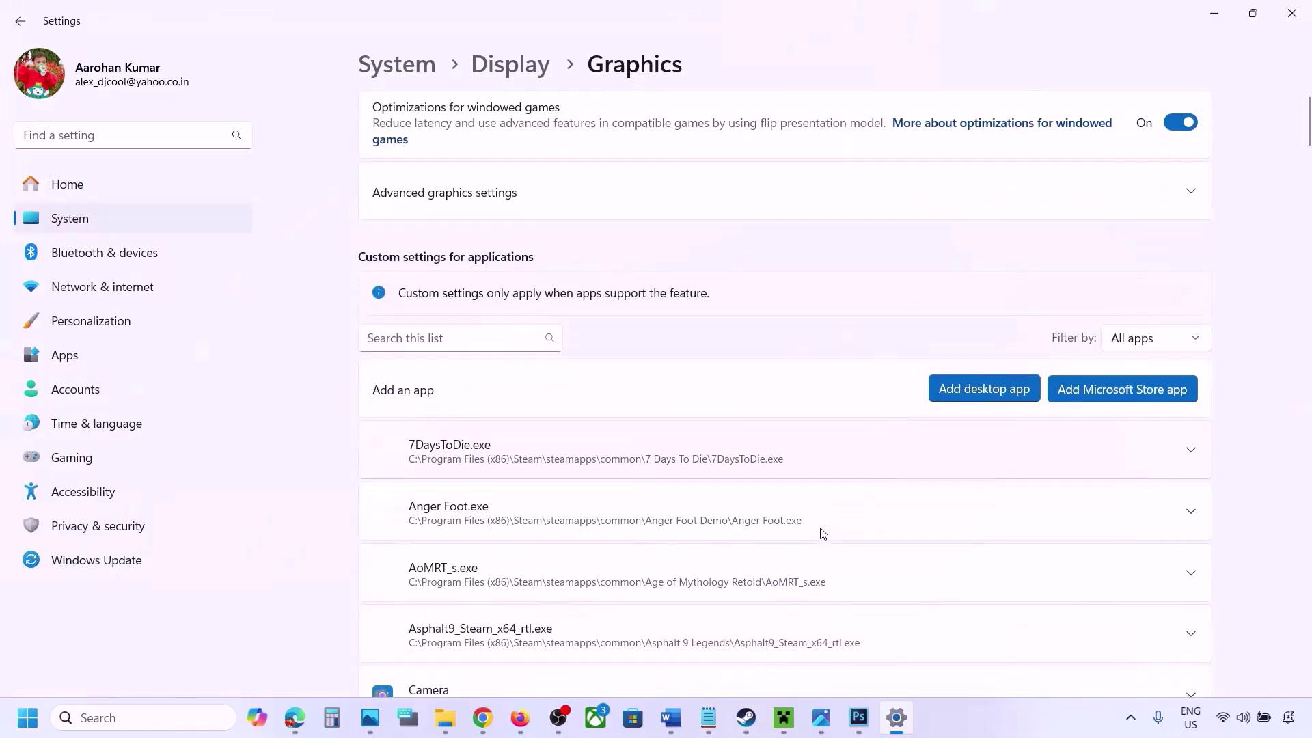
scroll(823, 533, down, 4)
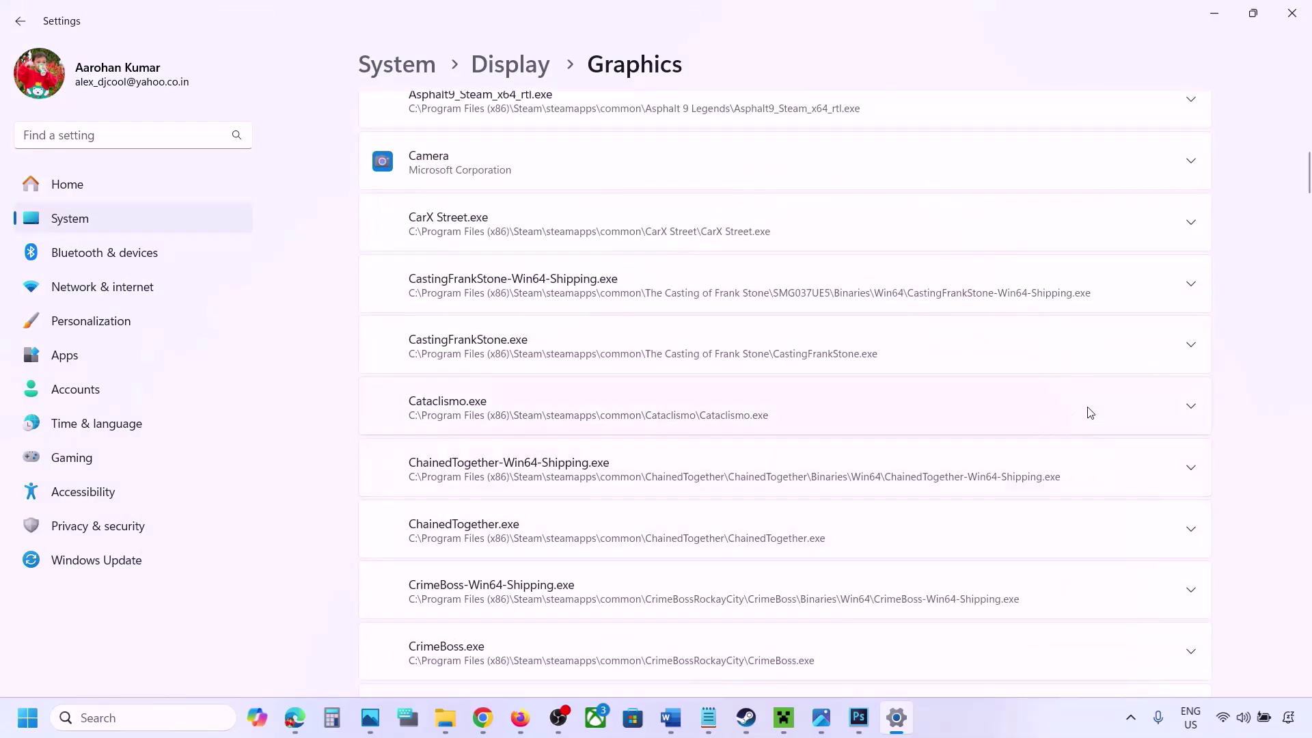
click(1184, 474)
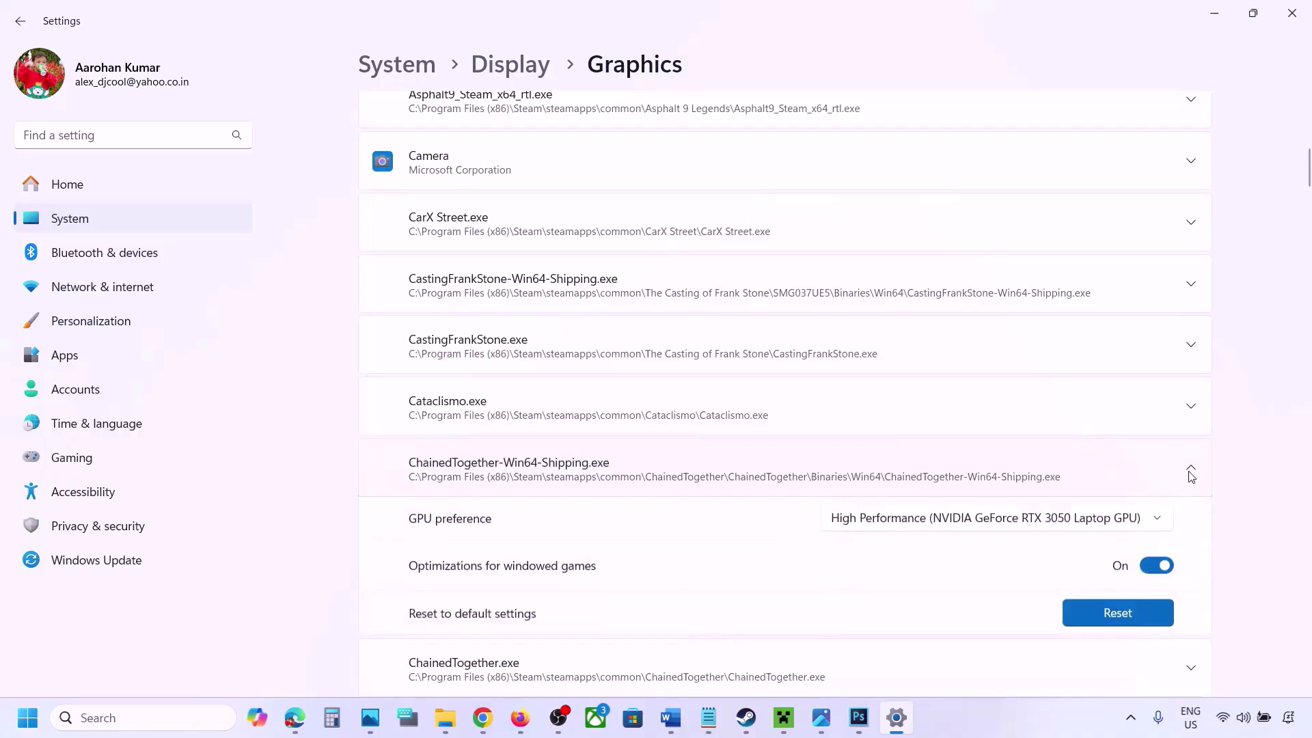
click(1110, 520)
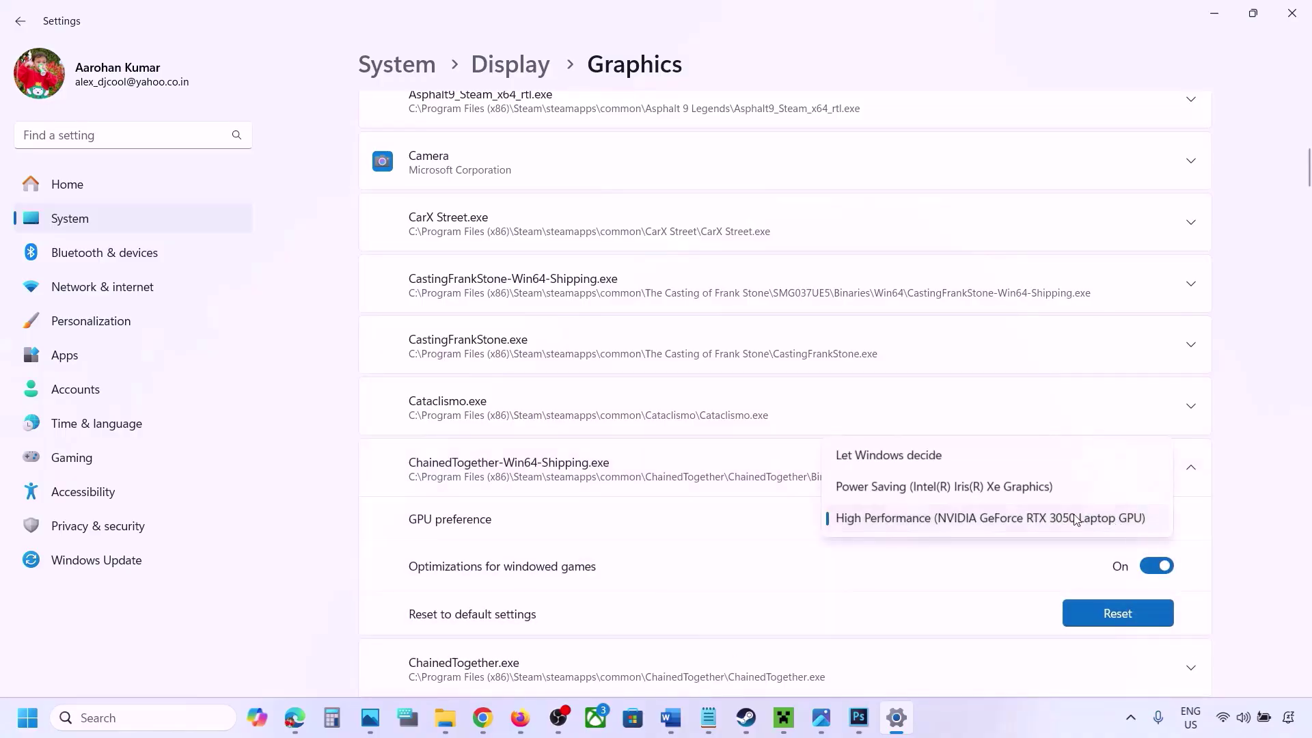
click(1036, 518)
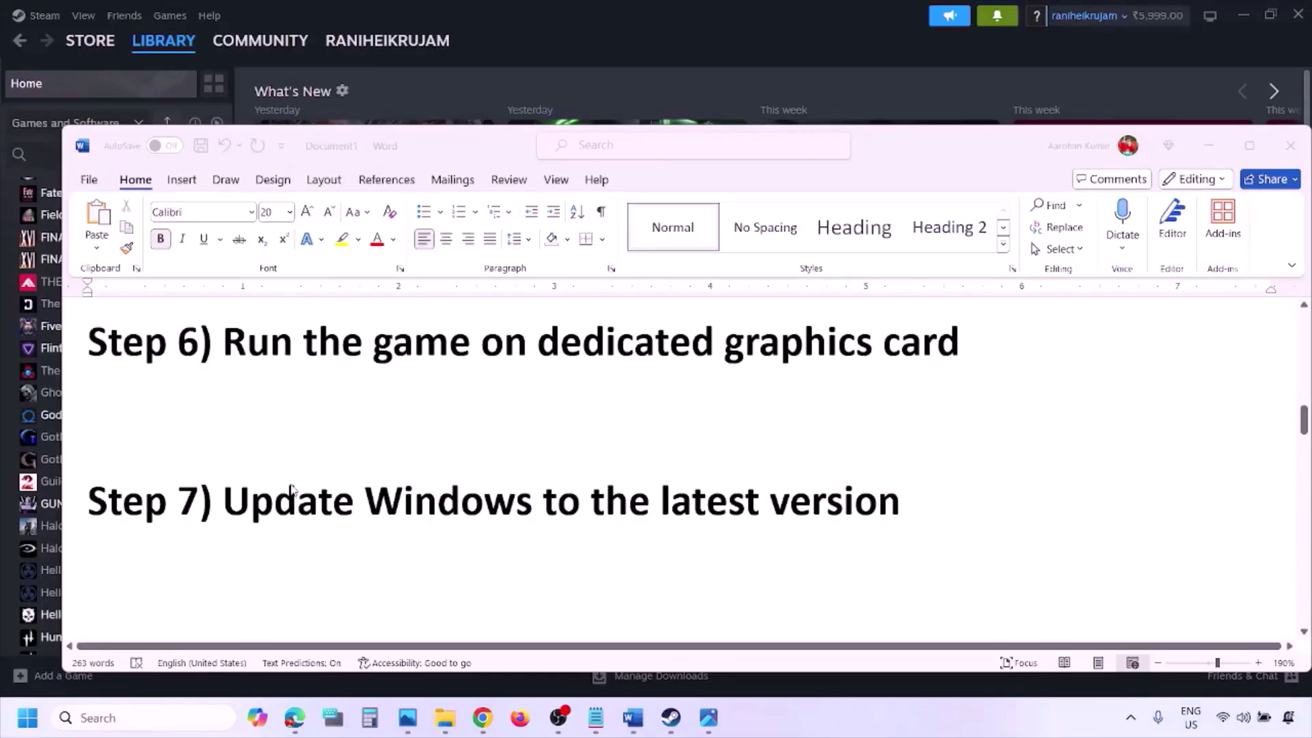
Highlight Step 7 in the Word notes, check for updates in Windows Update, and show the computer's power options.
click(291, 489)
drag(233, 500, 882, 509)
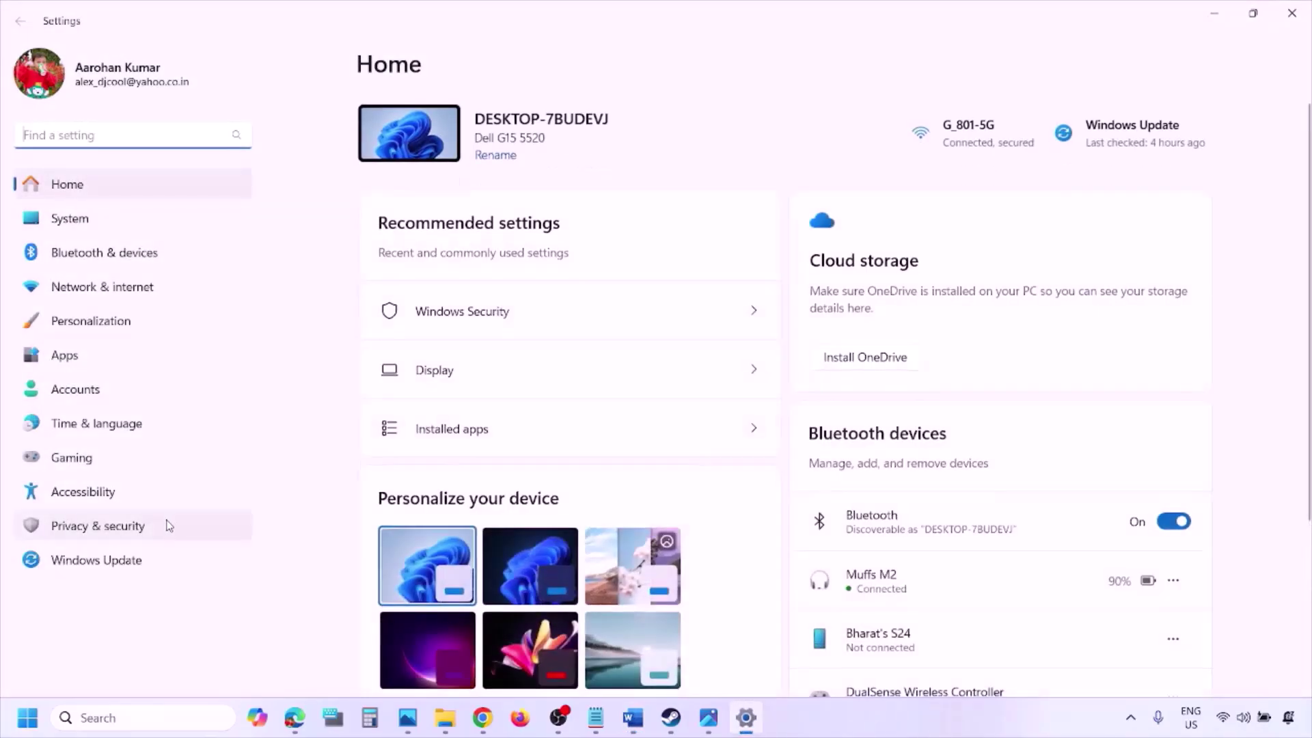
click(112, 567)
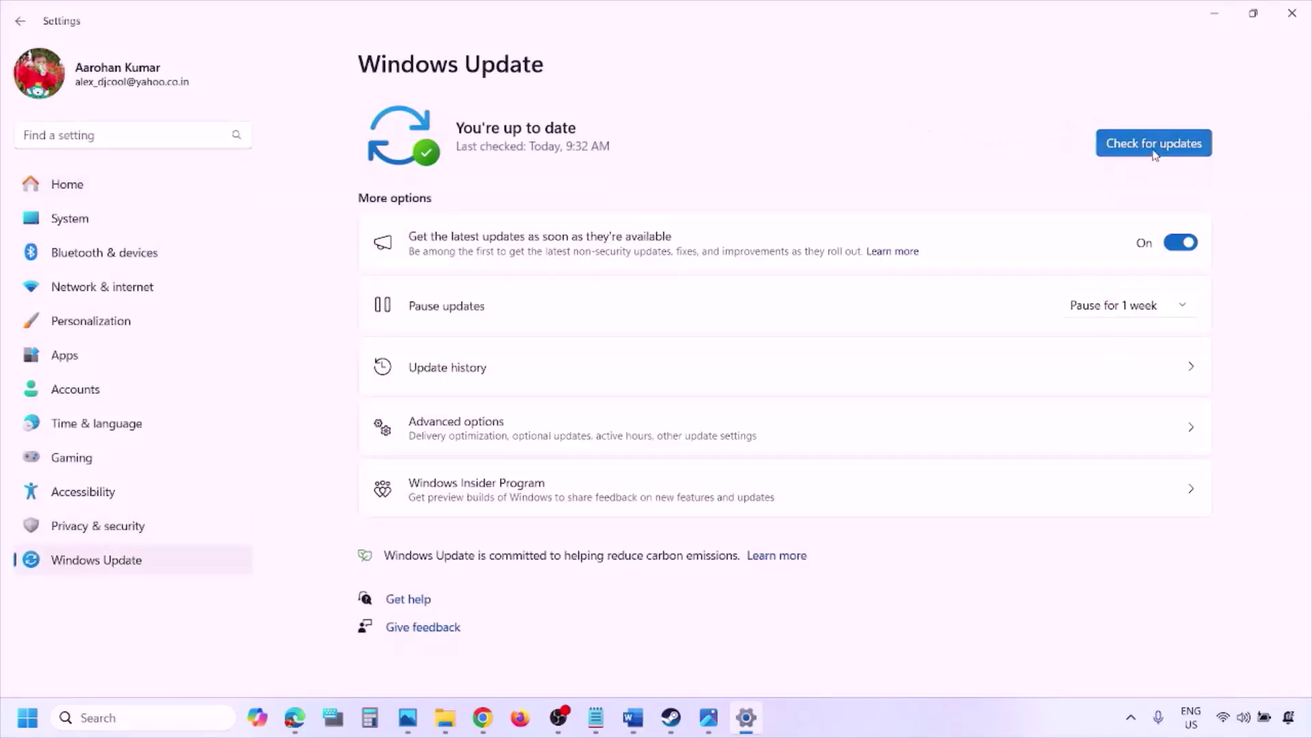
click(1151, 148)
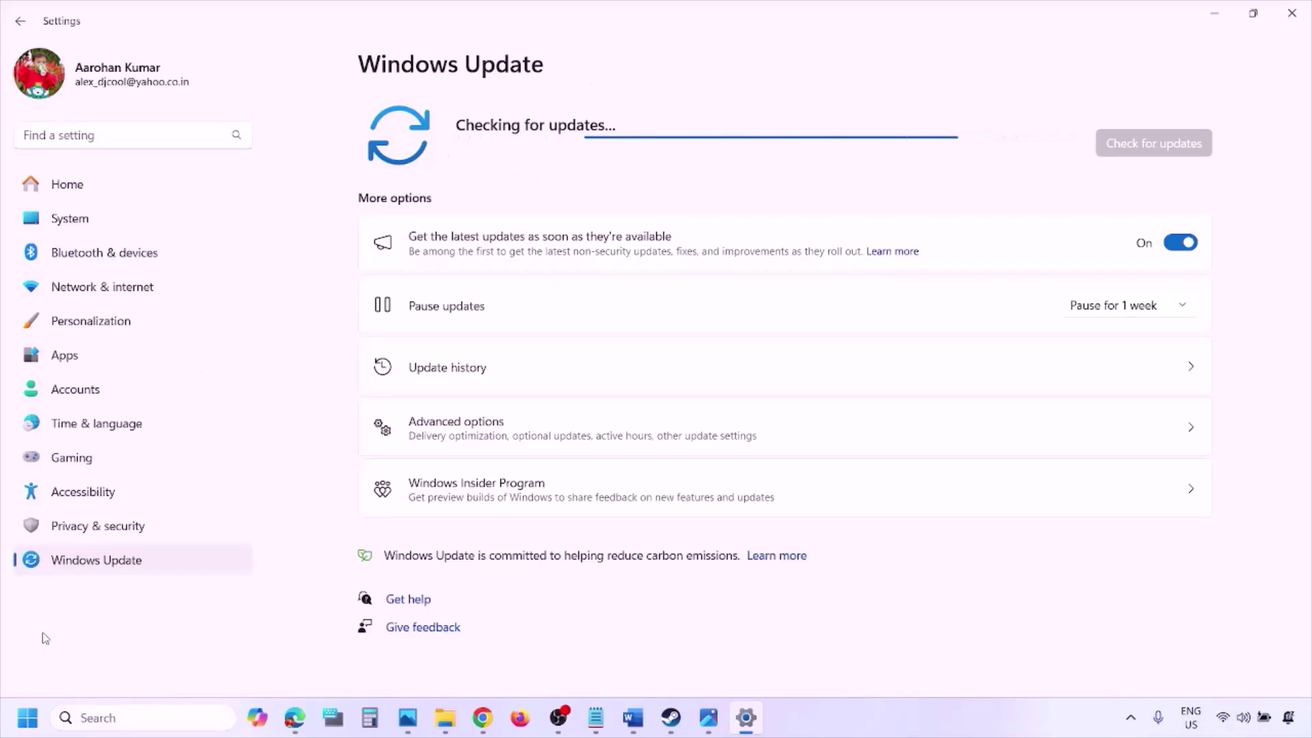
click(28, 717)
click(496, 659)
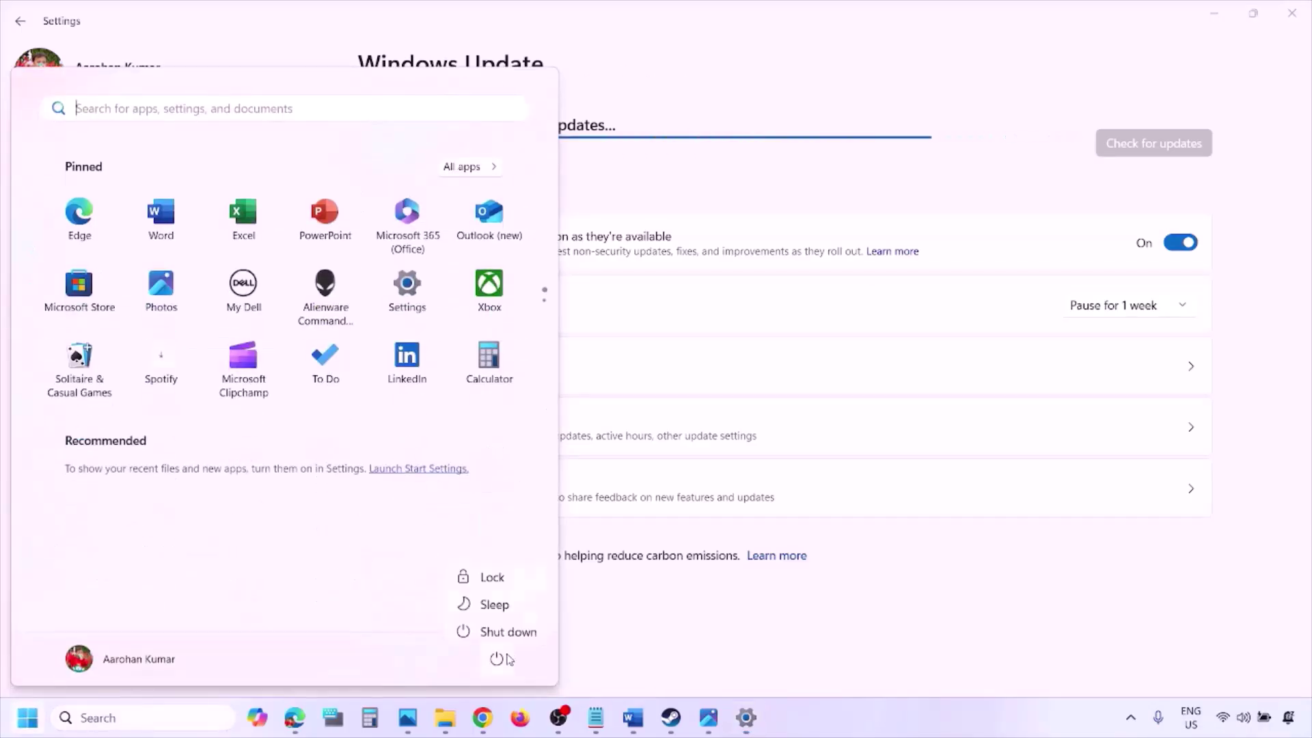
Switch to the Word notes and copy the Visual C++ download link in Step 8.
click(634, 729)
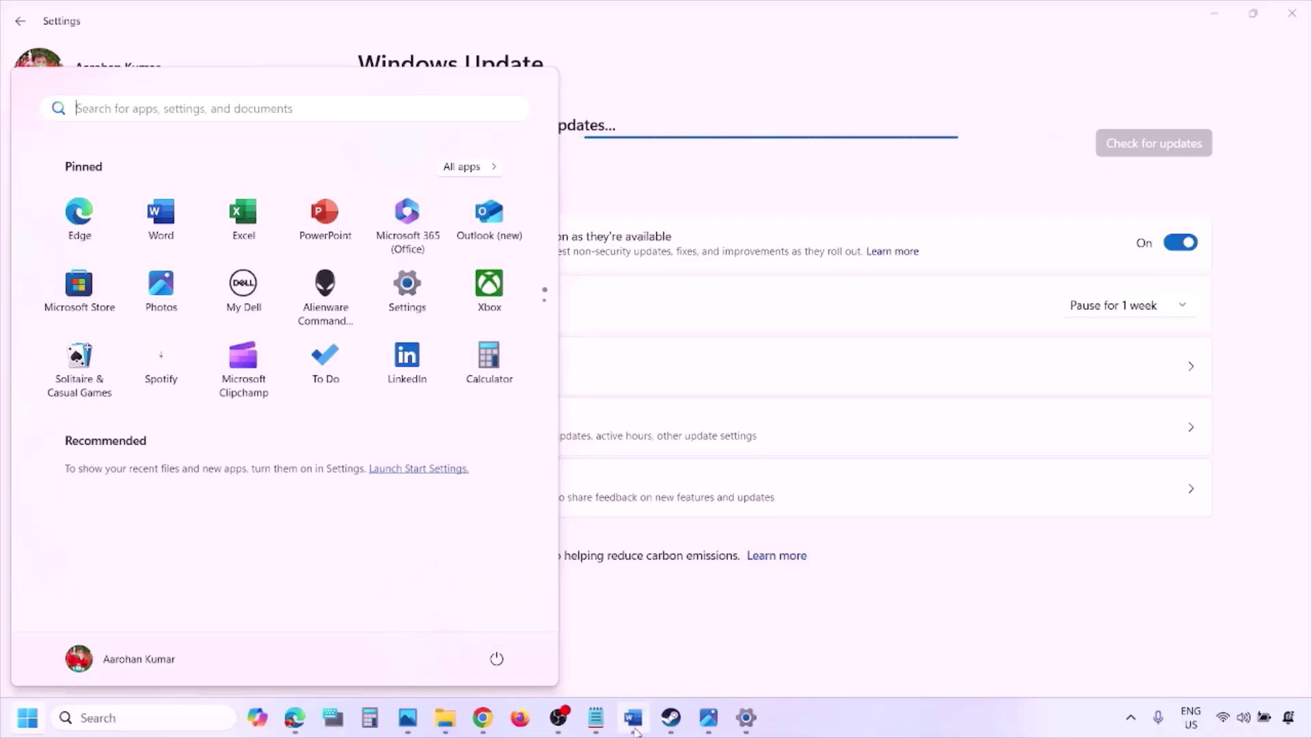
click(634, 728)
scroll(575, 535, down, 3)
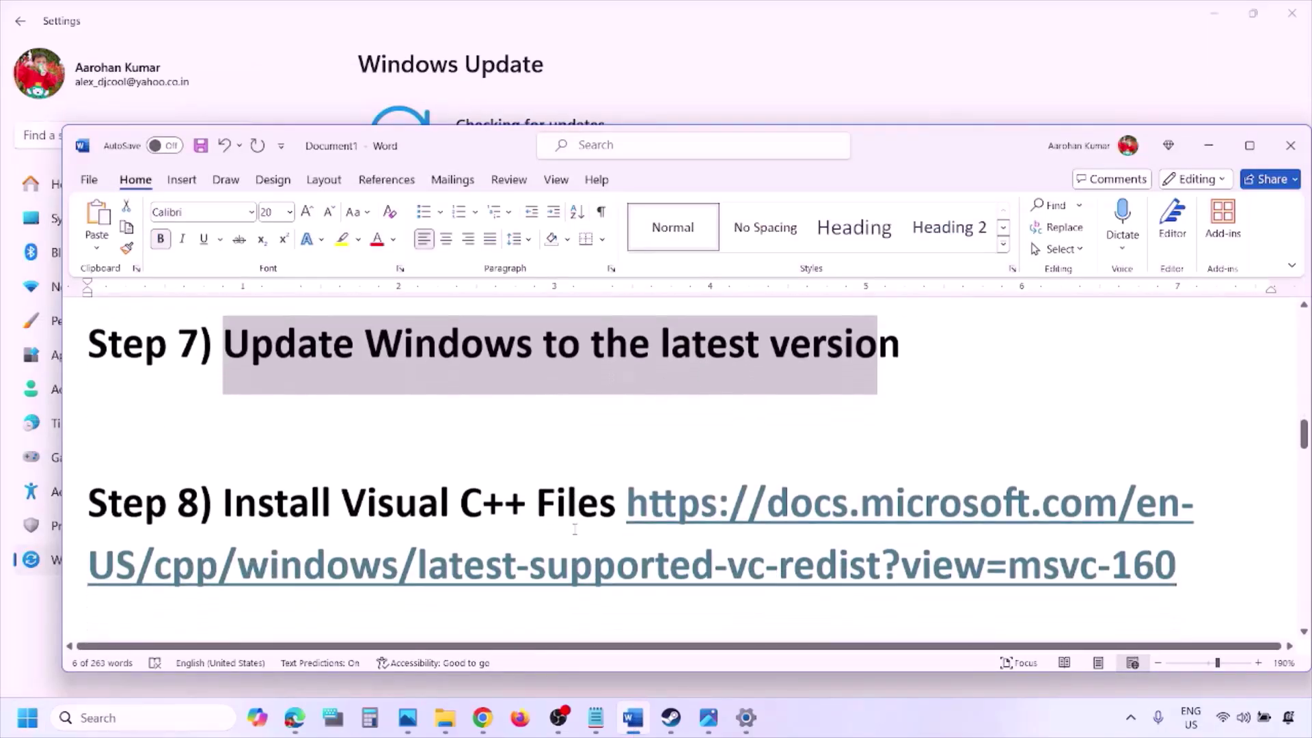
drag(1197, 570, 716, 505)
key(ctrl+c)
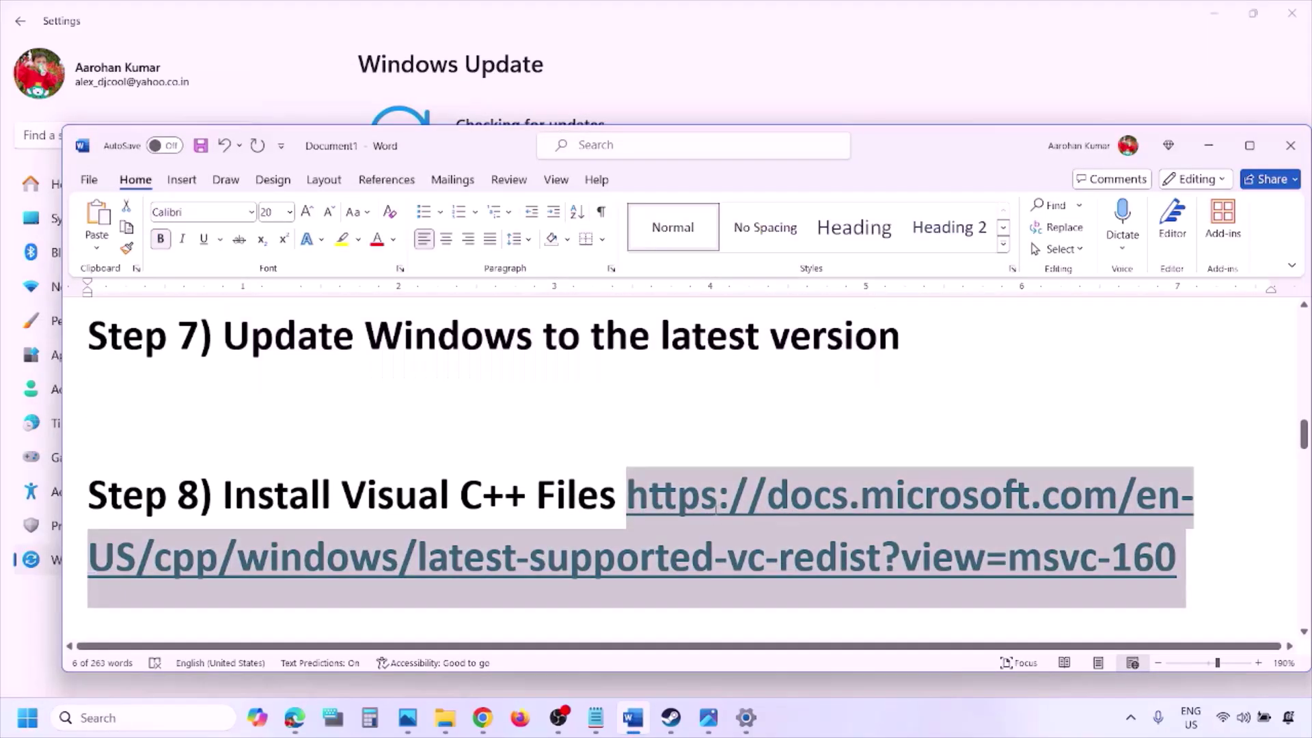
Load the copied link in a new Chrome window and highlight the Visual Studio 2015, 2017, 2019, and 2022 heading.
right_click(483, 717)
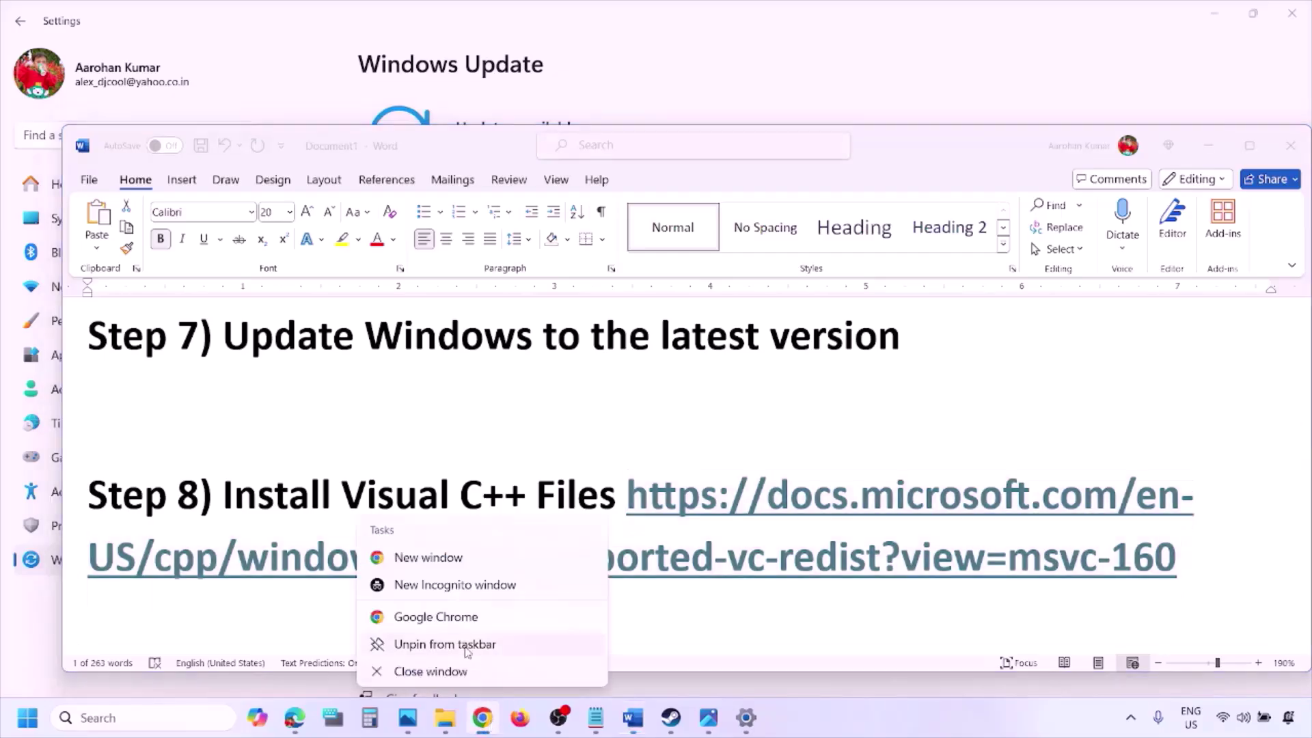
click(427, 567)
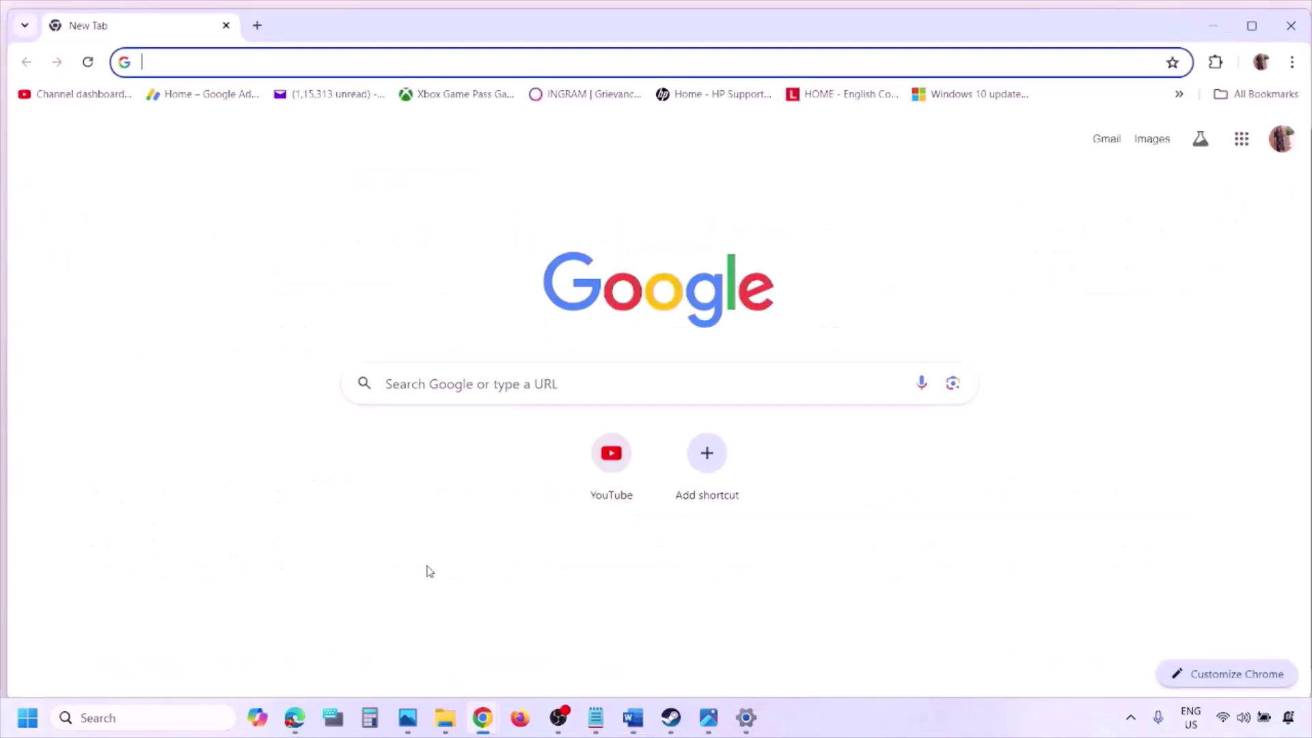
key(ctrl+v)
key(Return)
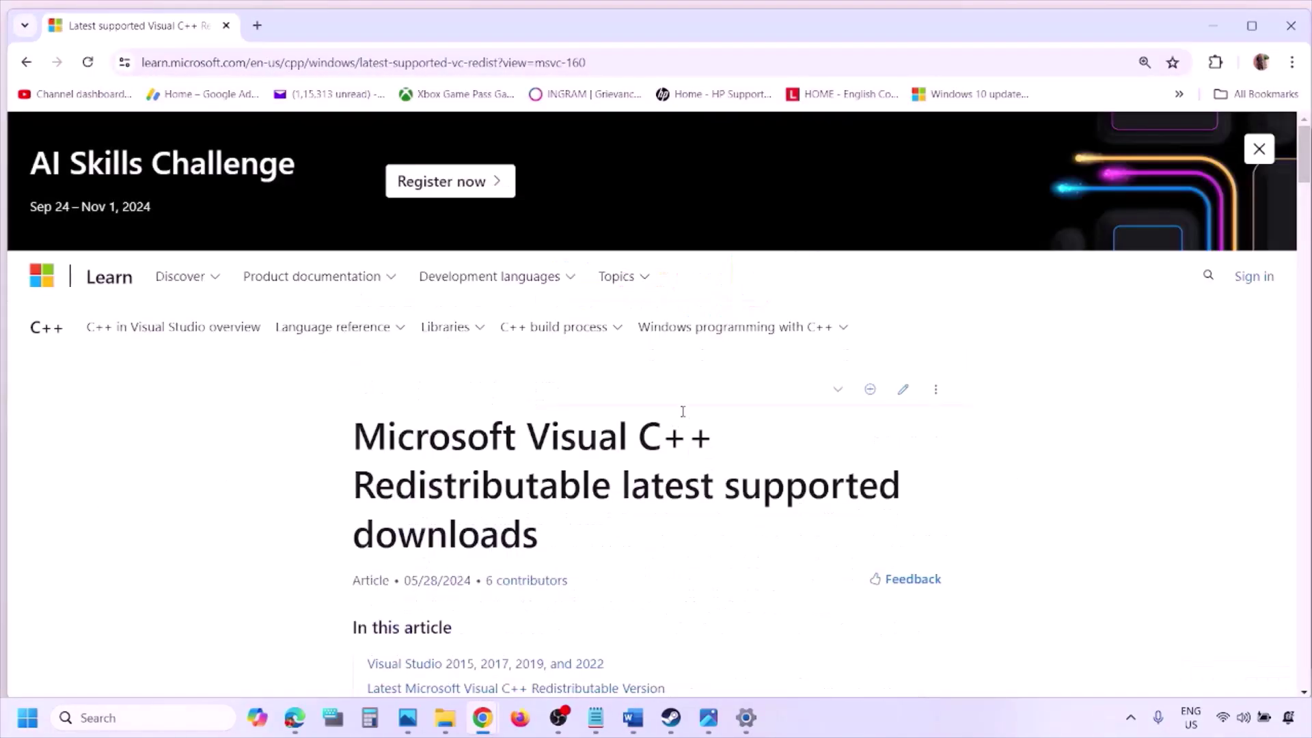
scroll(571, 402, down, 3)
scroll(571, 402, down, 6)
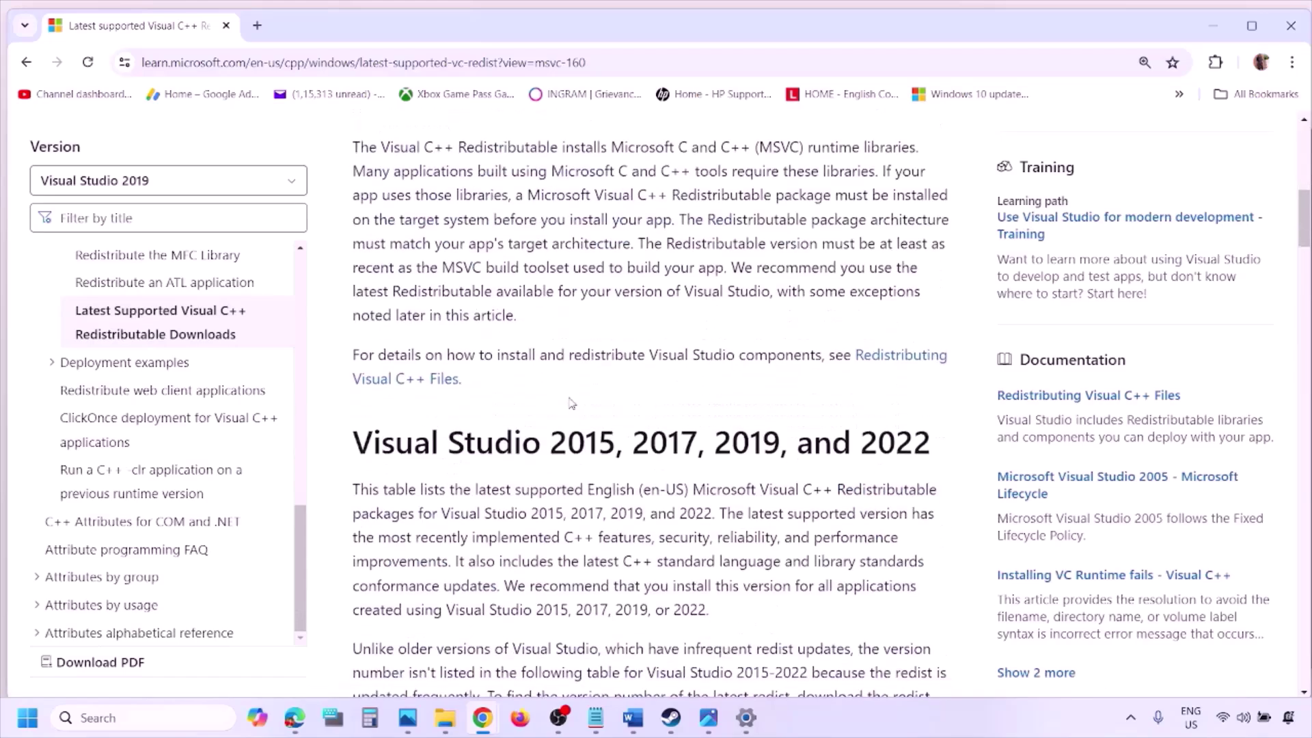
drag(422, 372, 881, 369)
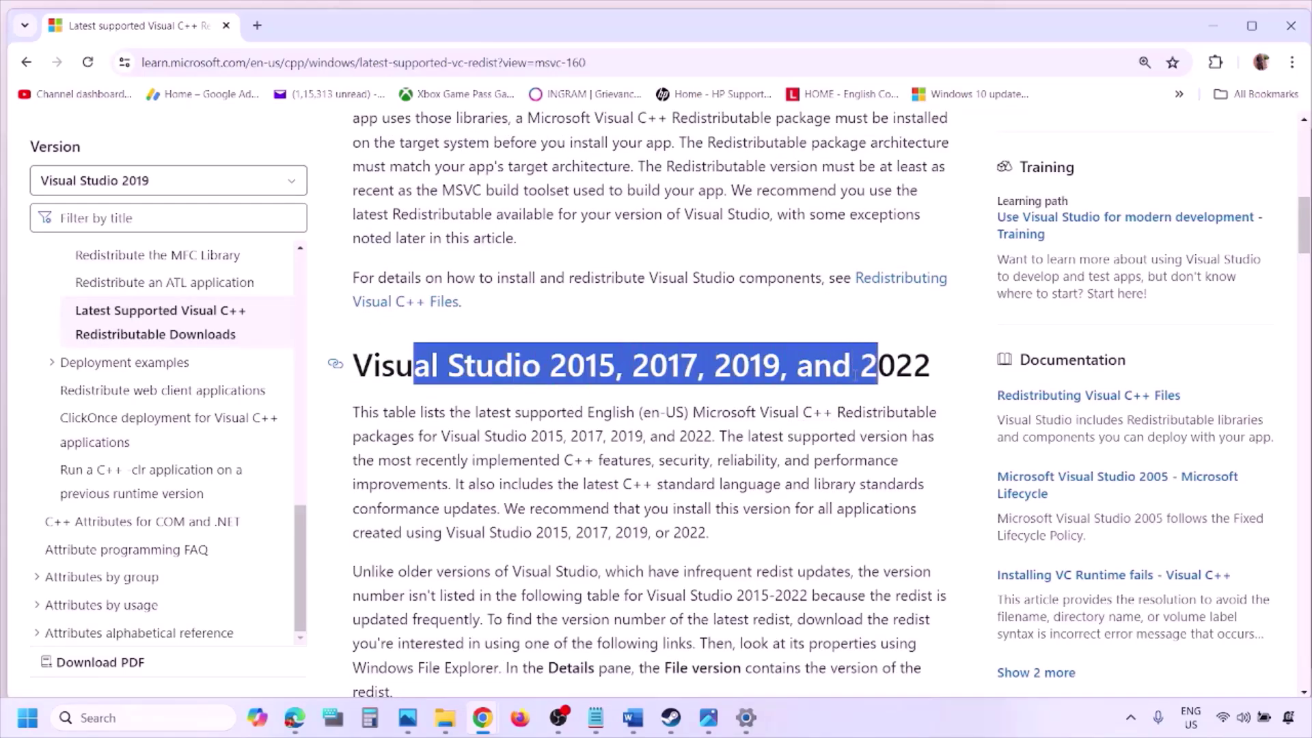
Download the X86 Visual C++ Redistributable from the architecture table and start its repair.
scroll(576, 492, down, 5)
scroll(576, 492, down, 4)
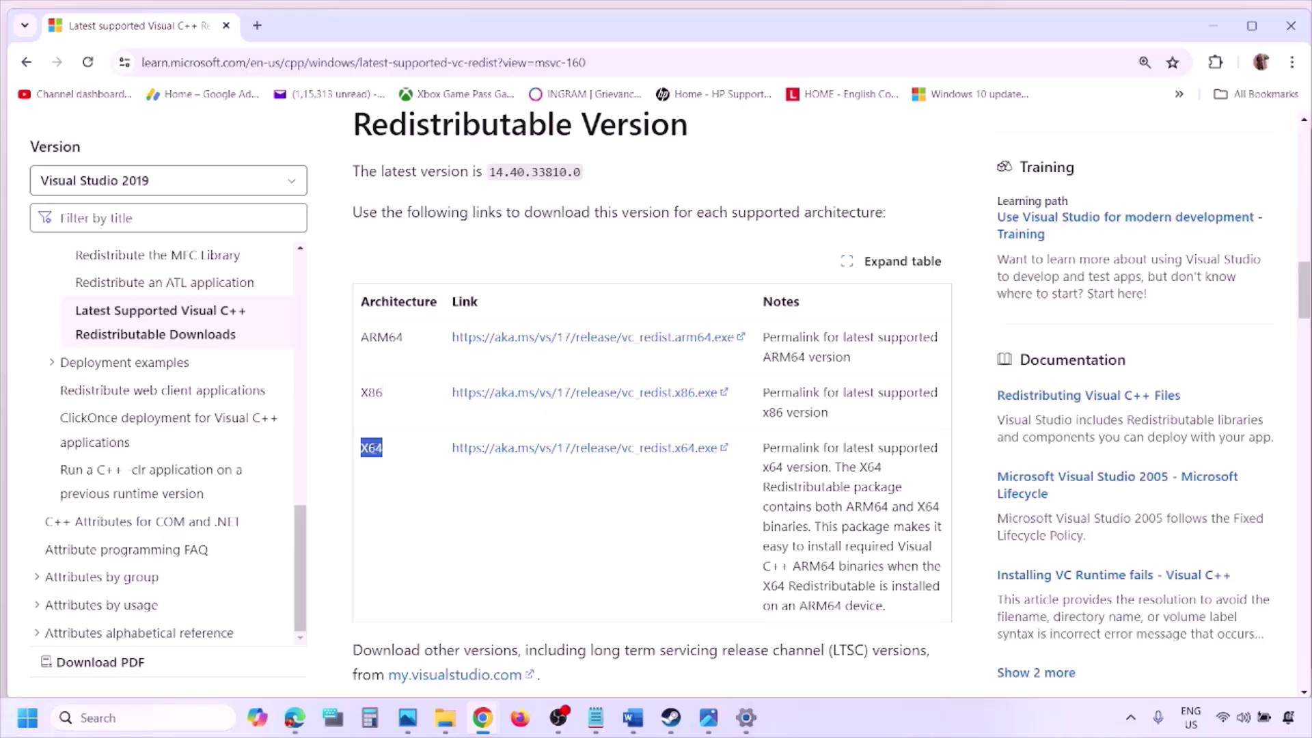
drag(364, 391, 645, 407)
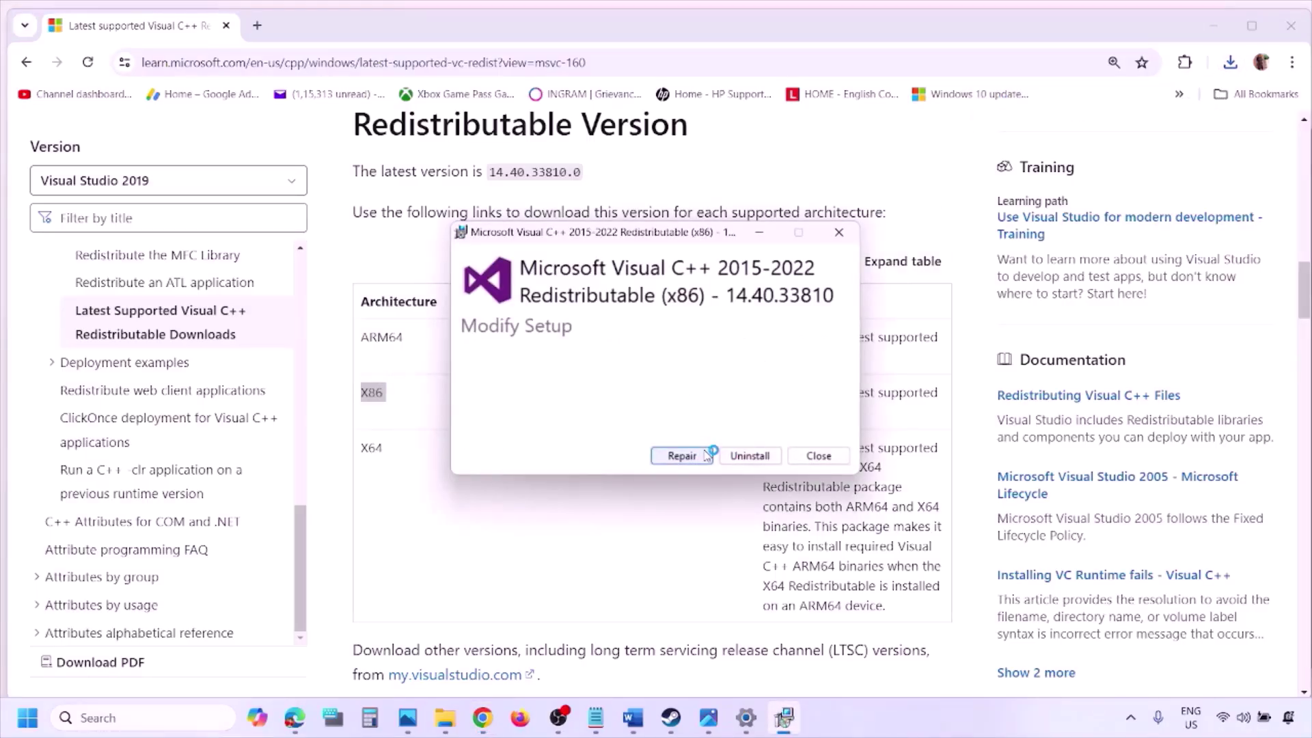
click(702, 457)
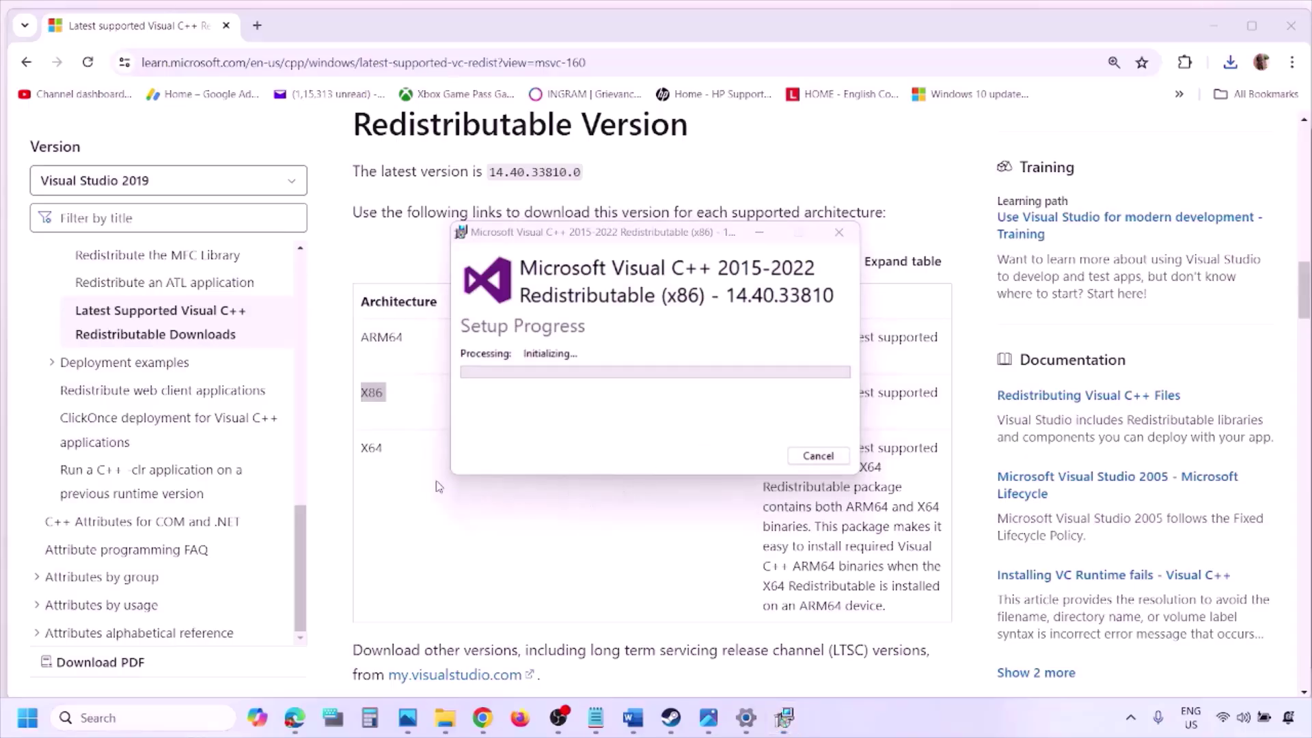
Download the X64 Visual C++ Redistributable, run VC_redist.x64.exe and start its repair.
double_click(368, 449)
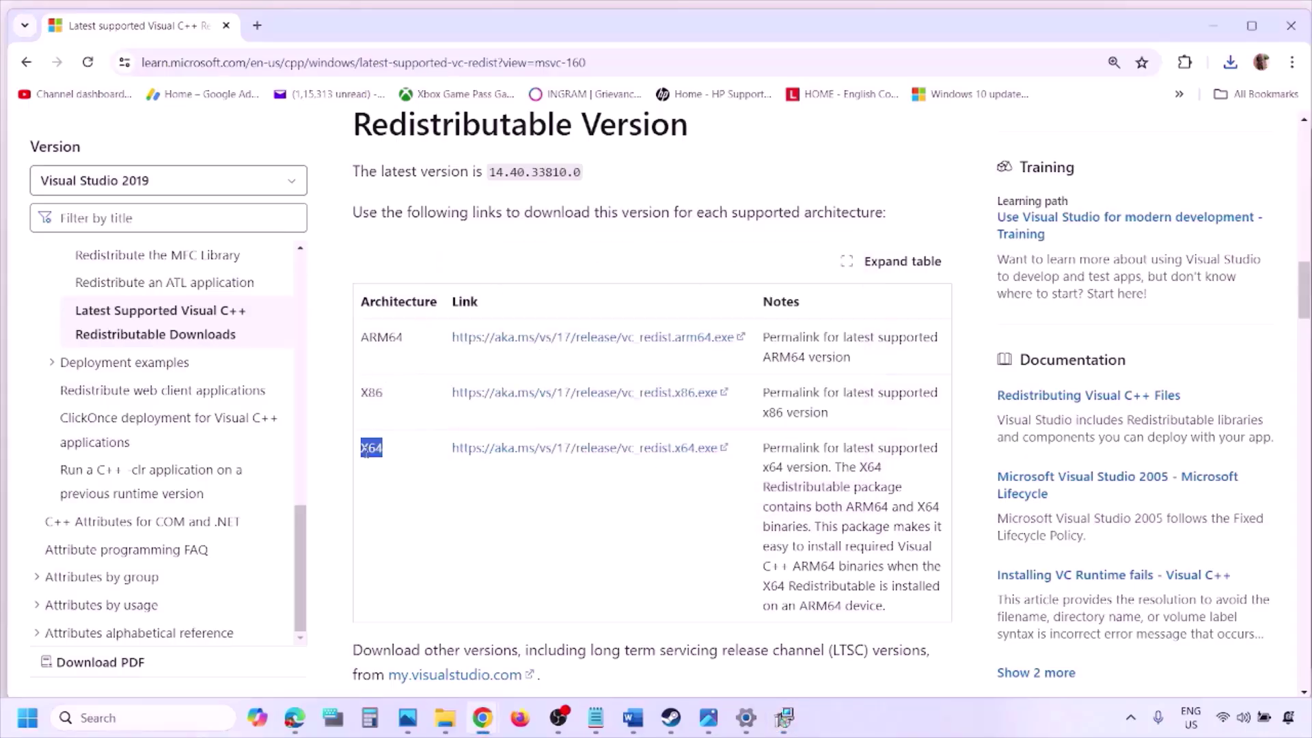
click(596, 455)
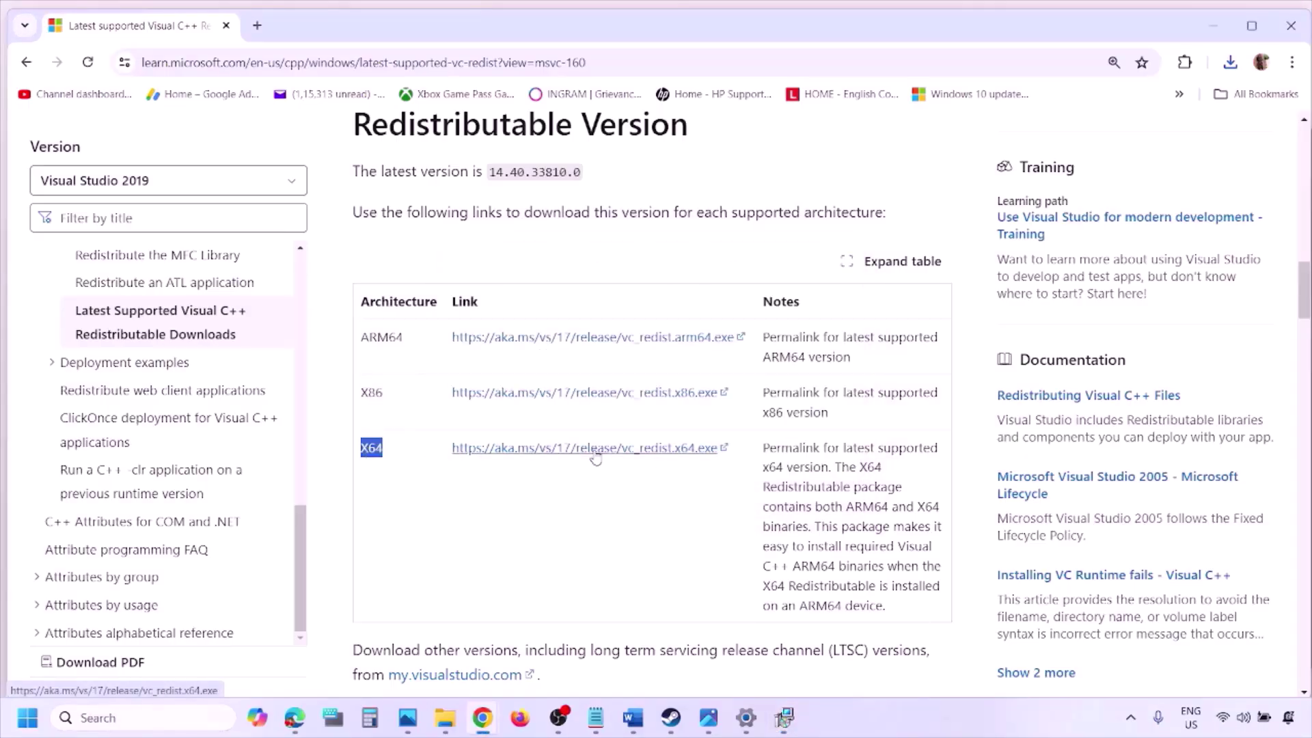
click(783, 718)
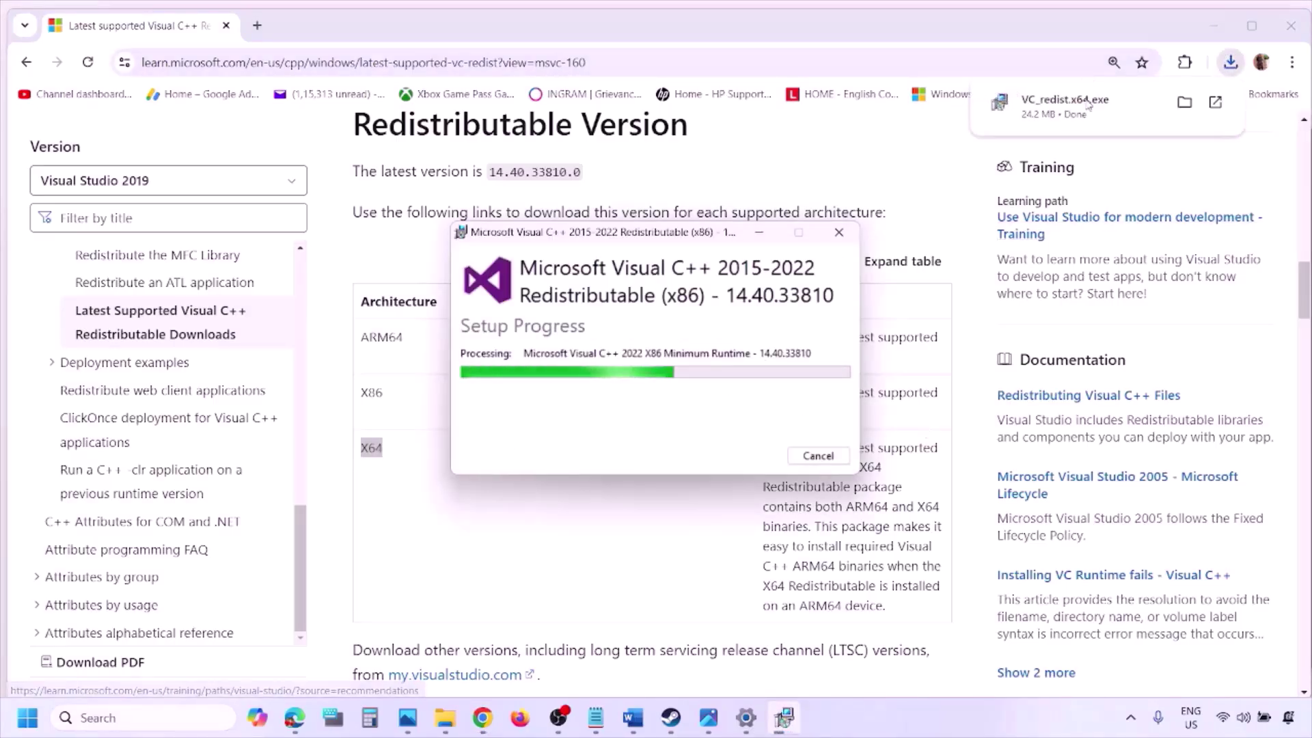
click(1093, 113)
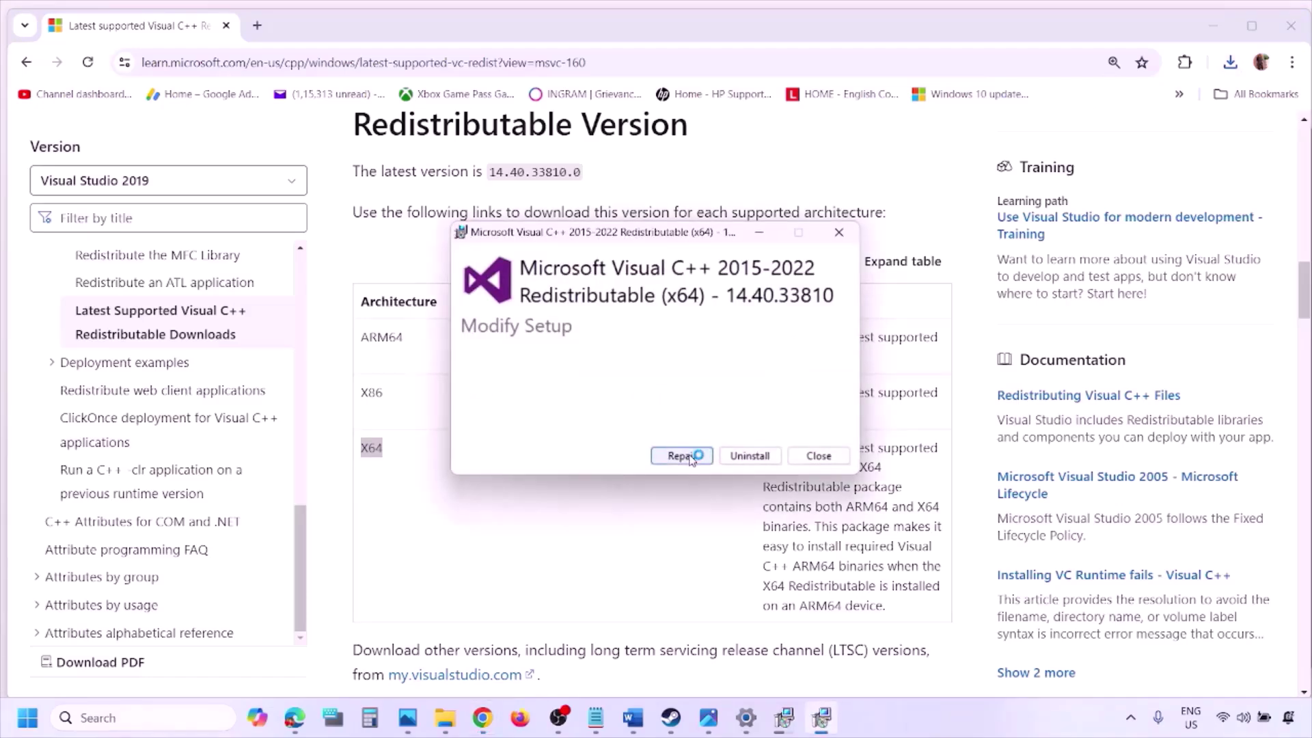
click(688, 457)
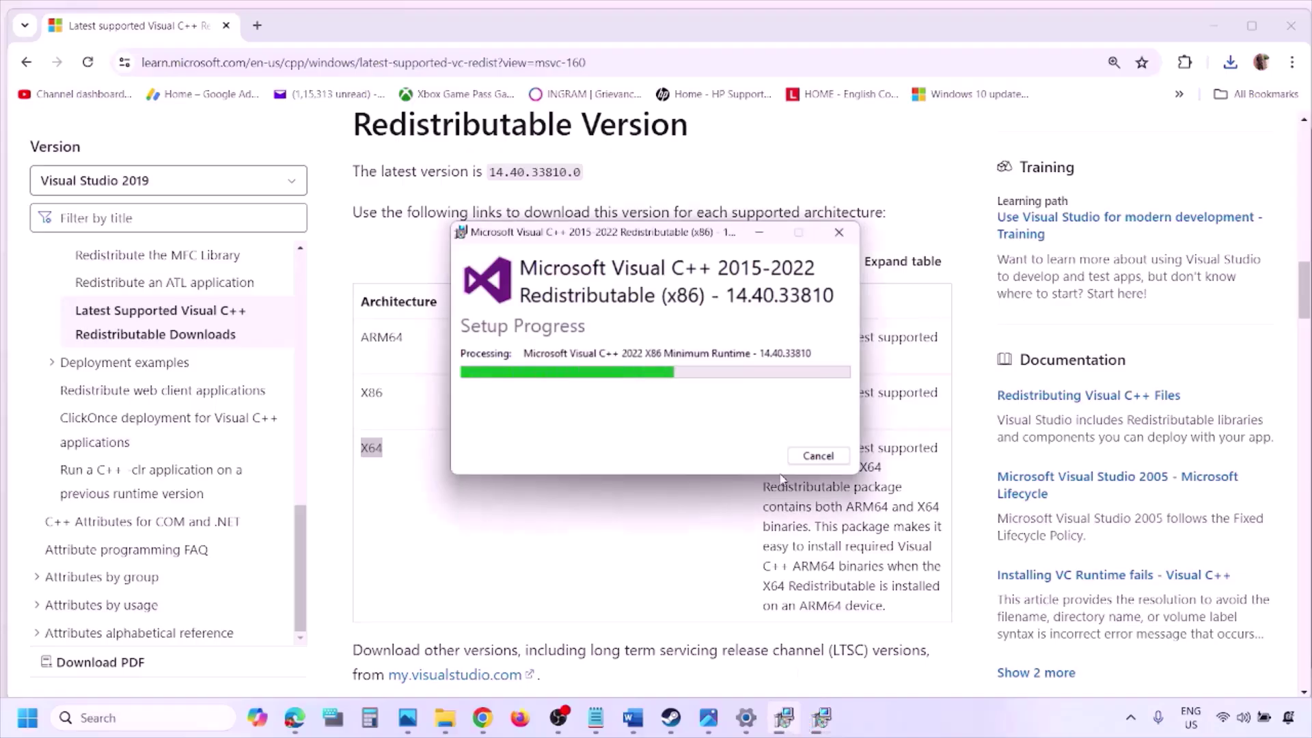
Arrange the x86 and x64 setup windows side by side, then bring the download page back to the front.
drag(723, 230, 417, 289)
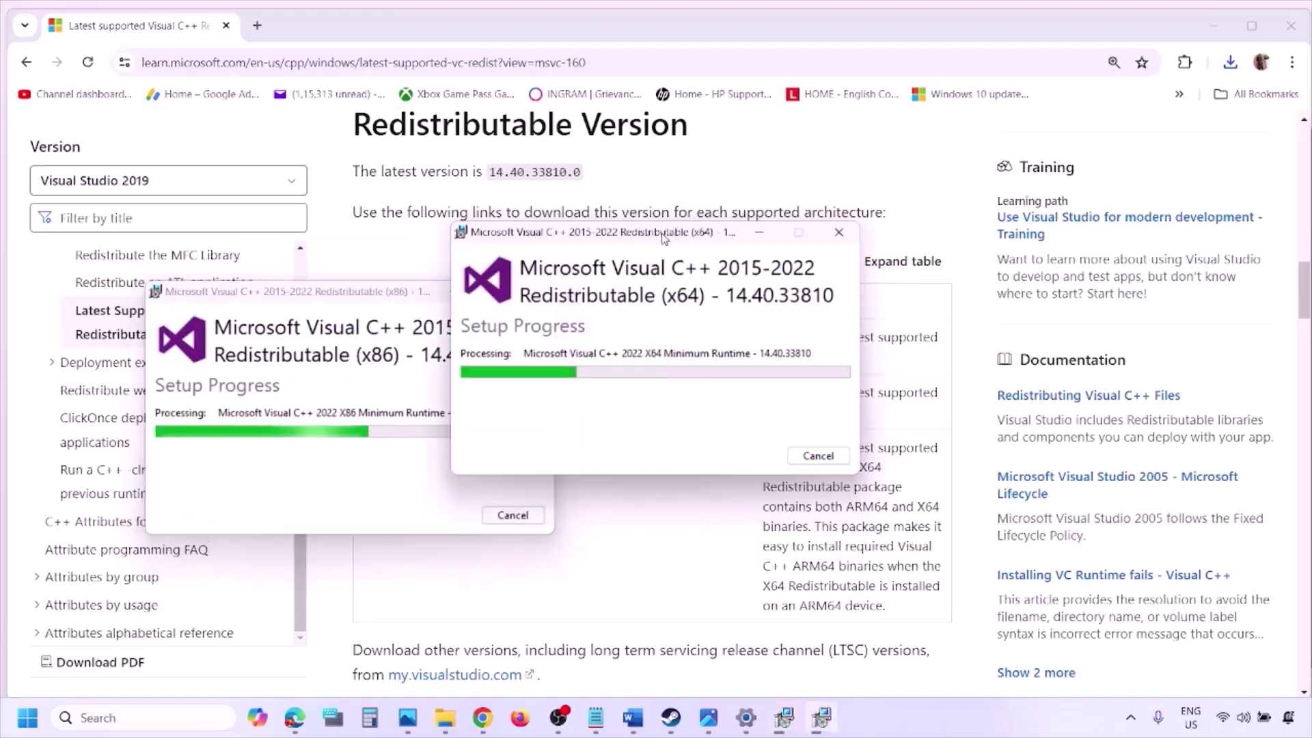
drag(663, 239, 830, 311)
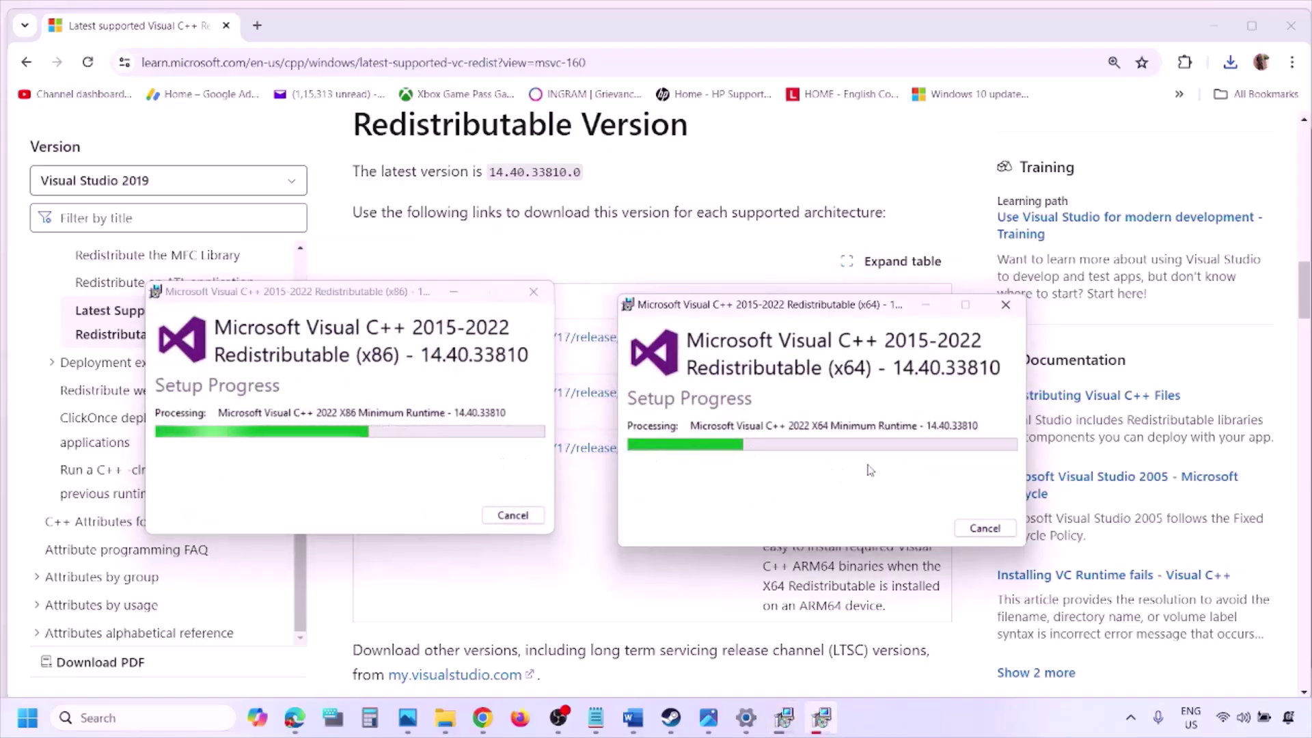
click(577, 592)
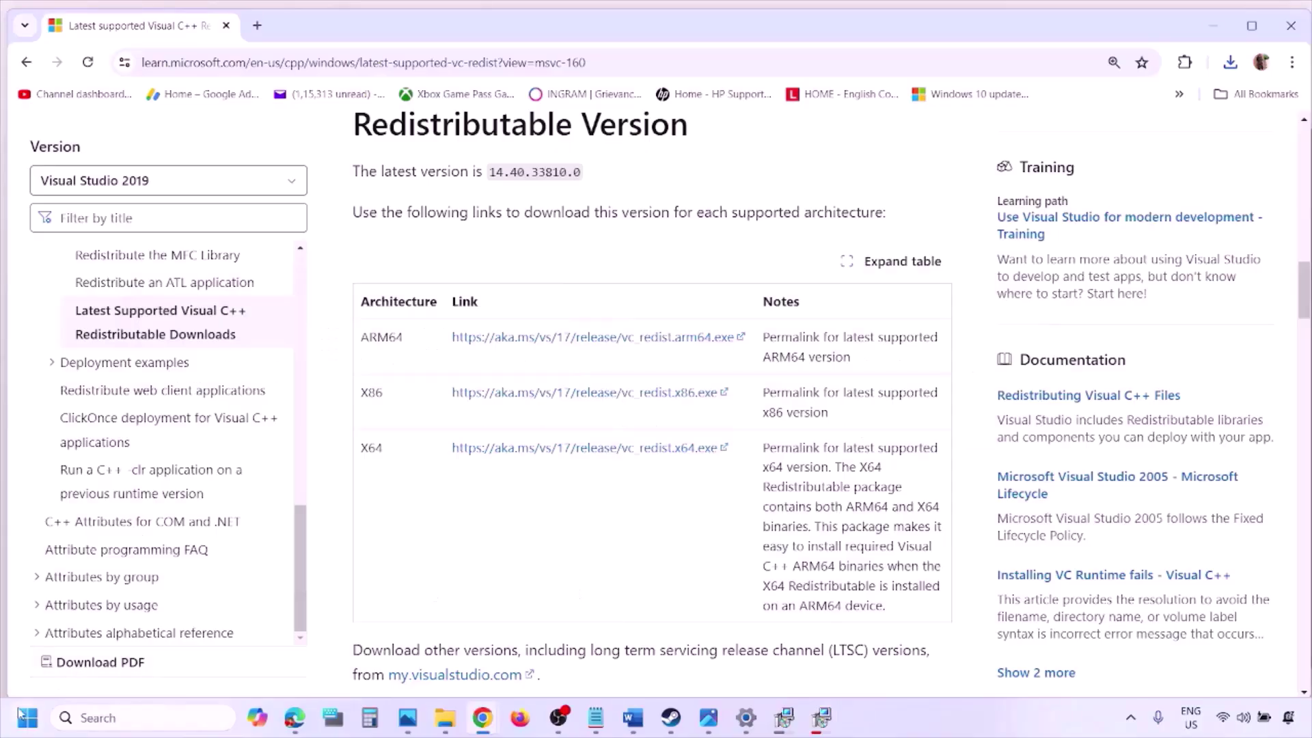
Show the computer's power options, including Restart, and close the menu without choosing one.
click(21, 715)
click(498, 660)
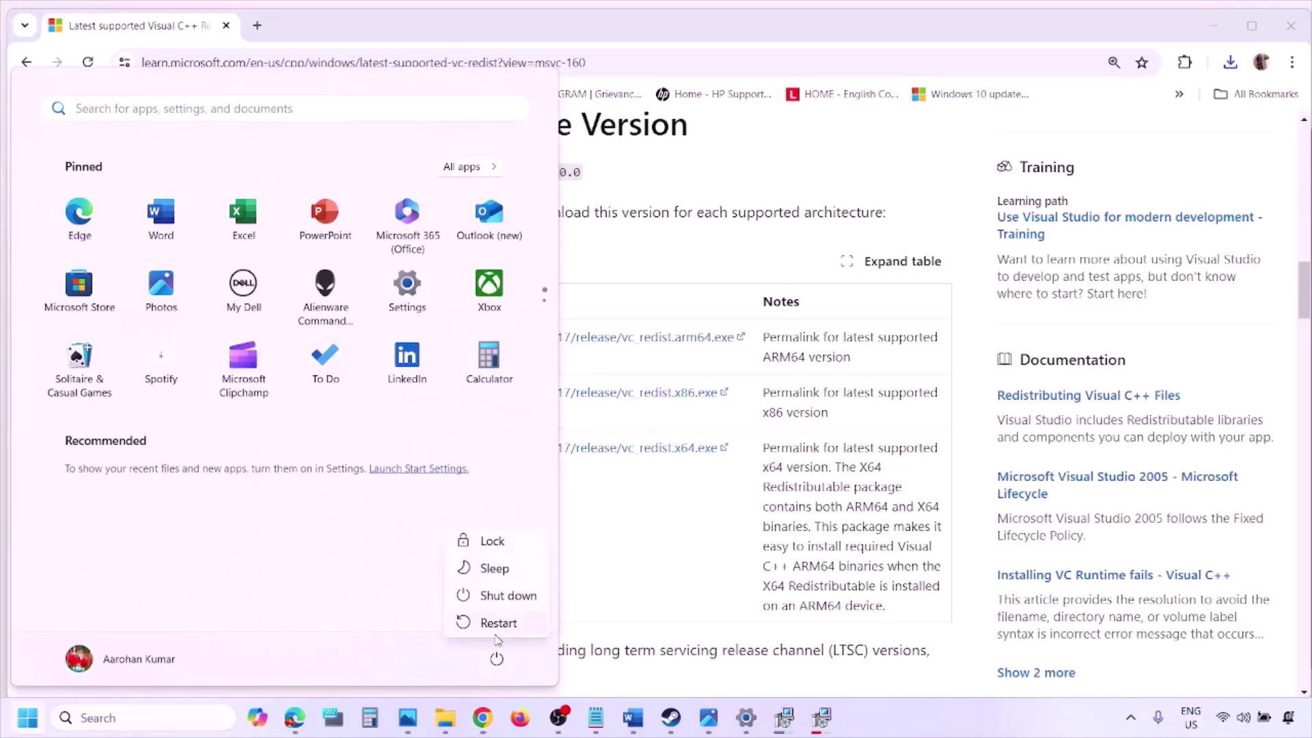
click(675, 578)
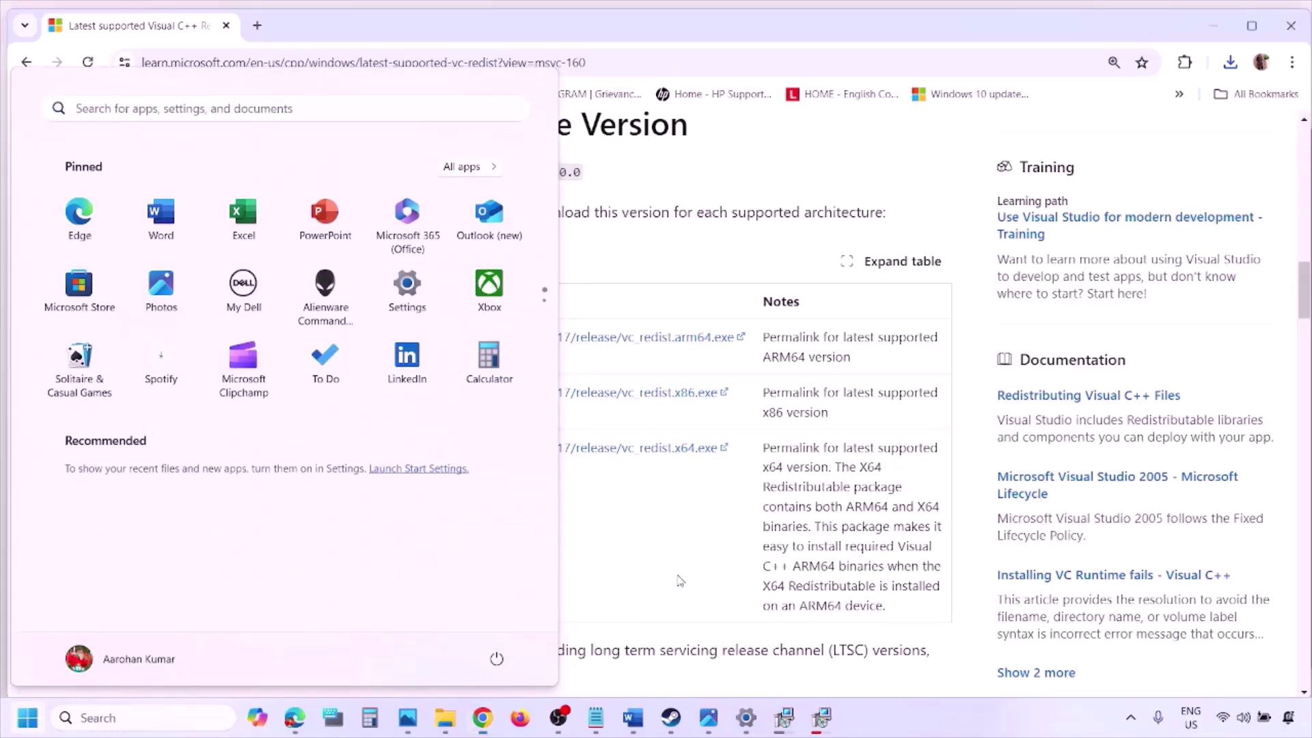
click(680, 581)
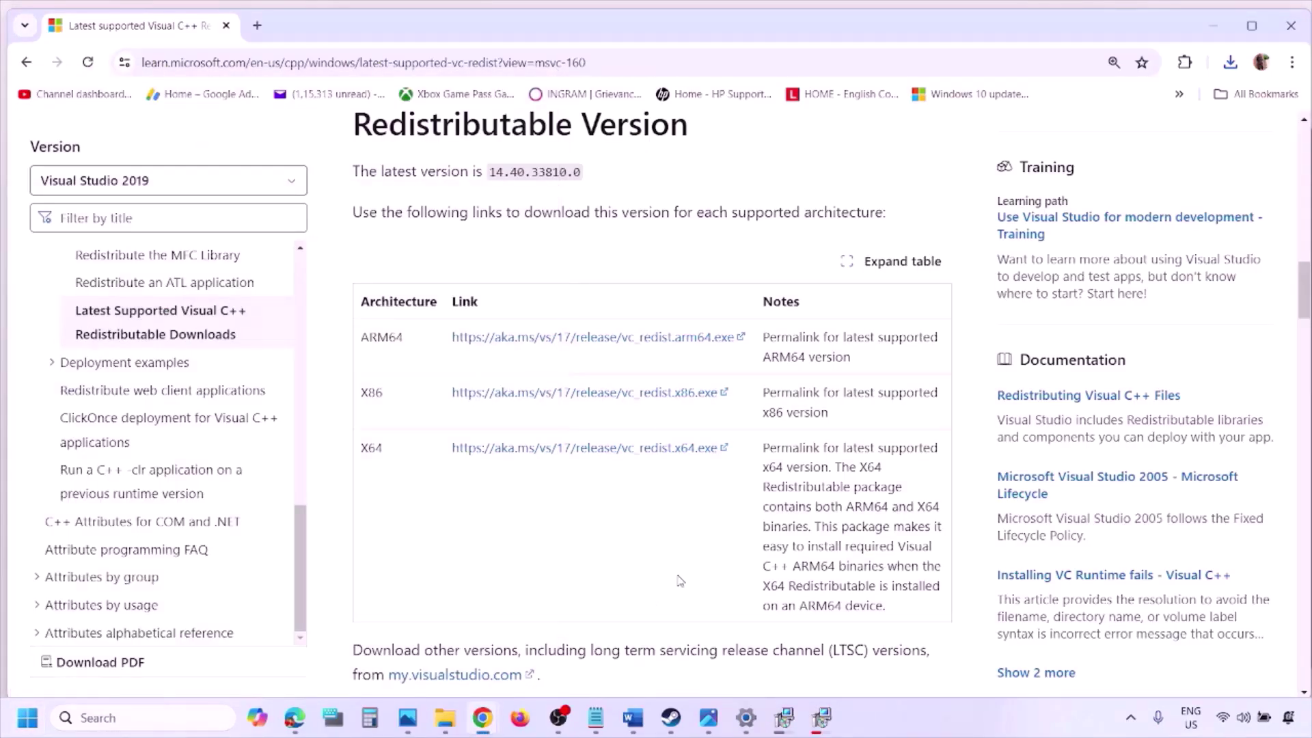
Switch to Step 9 in the Word notes, maximize the window and highlight the advice on unplugging external devices and USB adapters.
click(634, 715)
scroll(562, 463, down, 3)
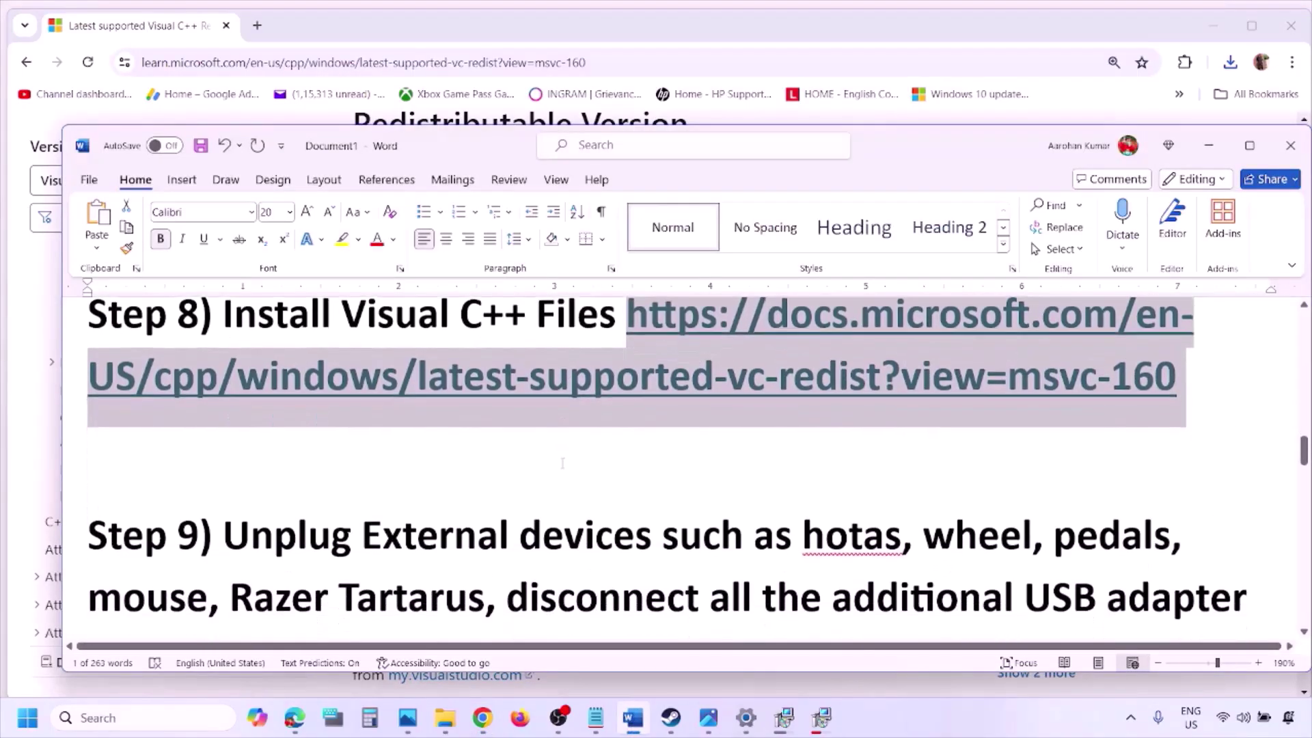
scroll(562, 463, down, 2)
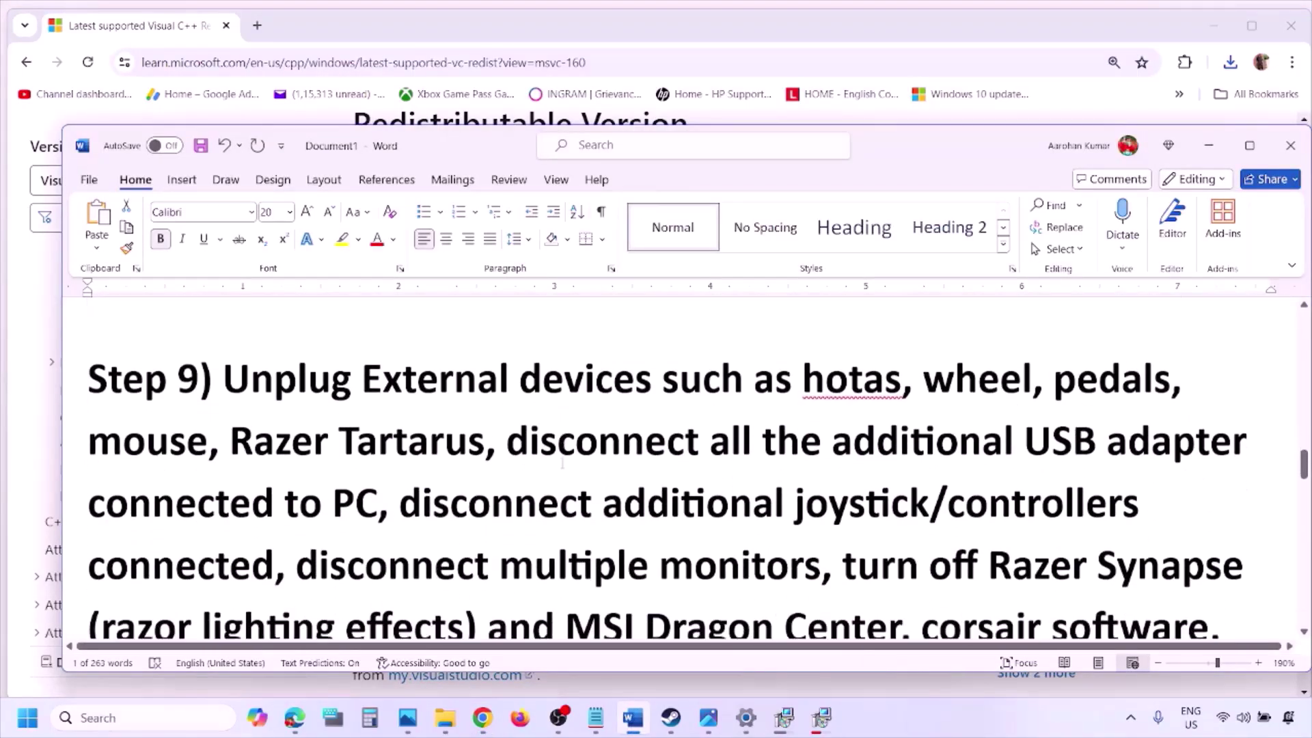
click(1252, 145)
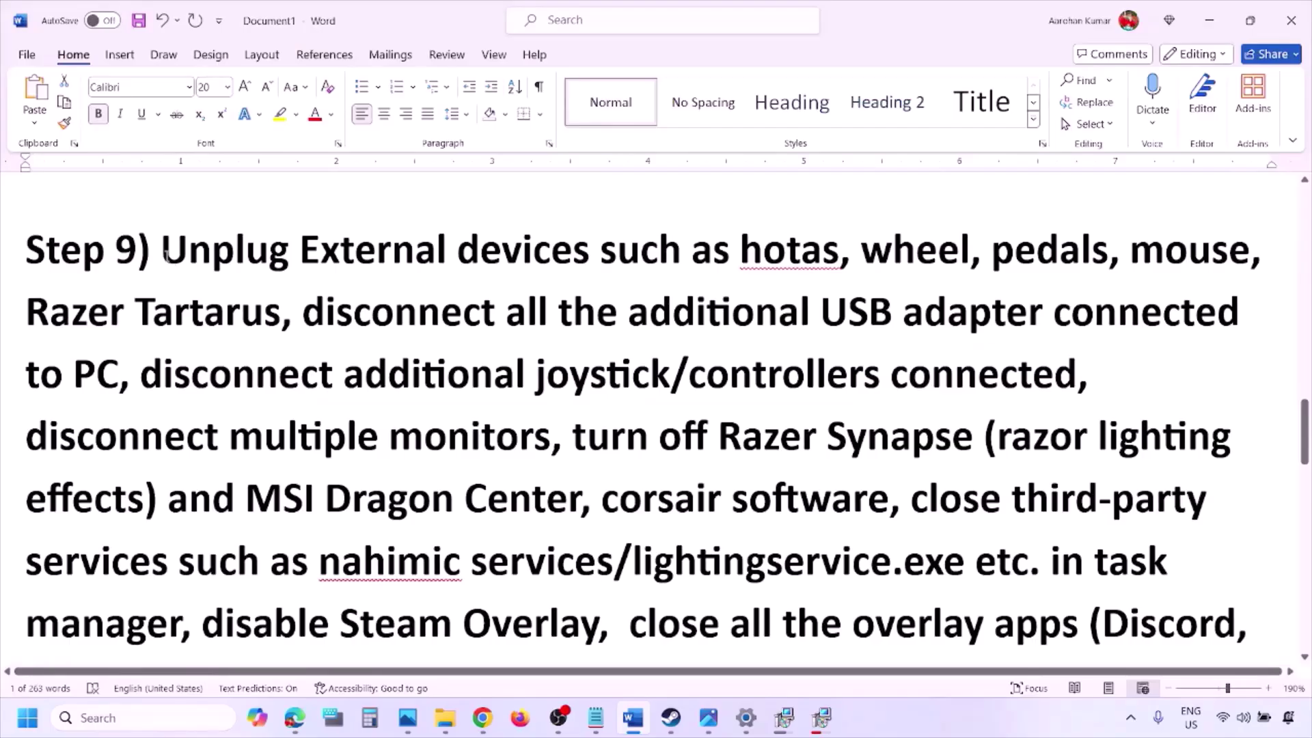
drag(166, 254, 1046, 315)
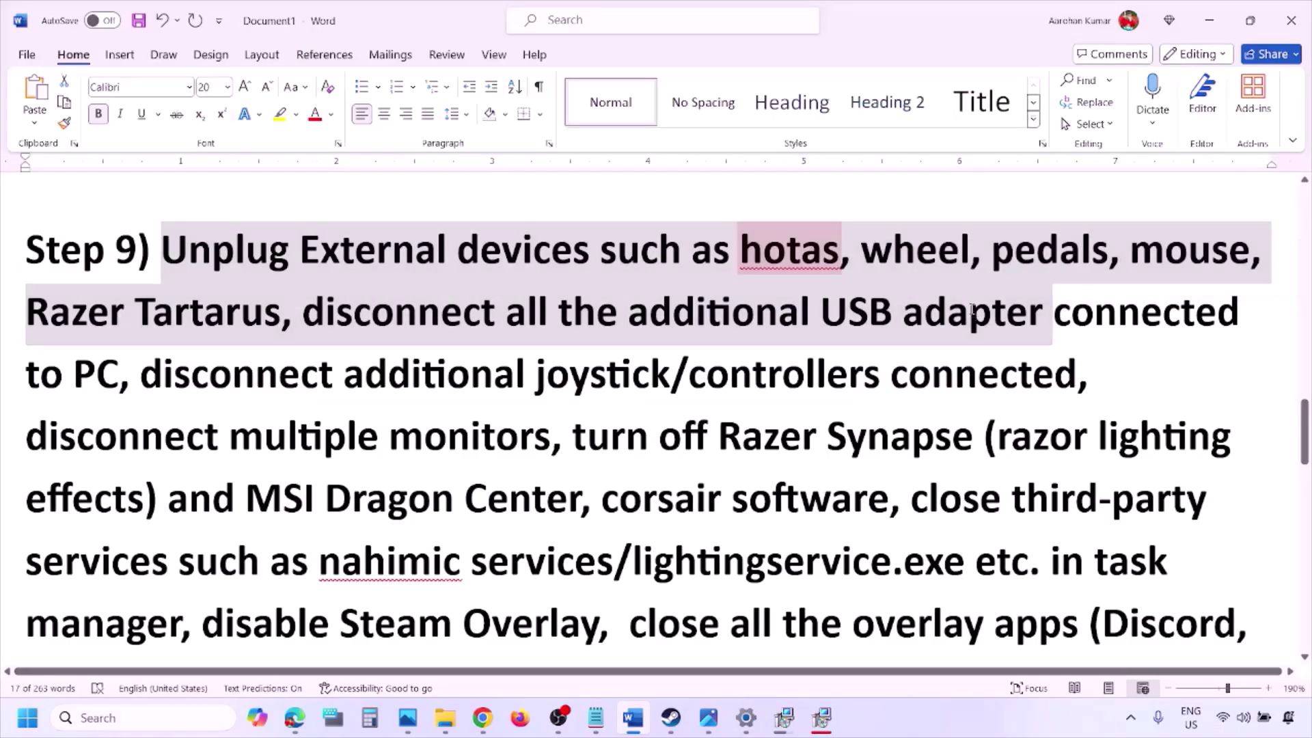
click(971, 309)
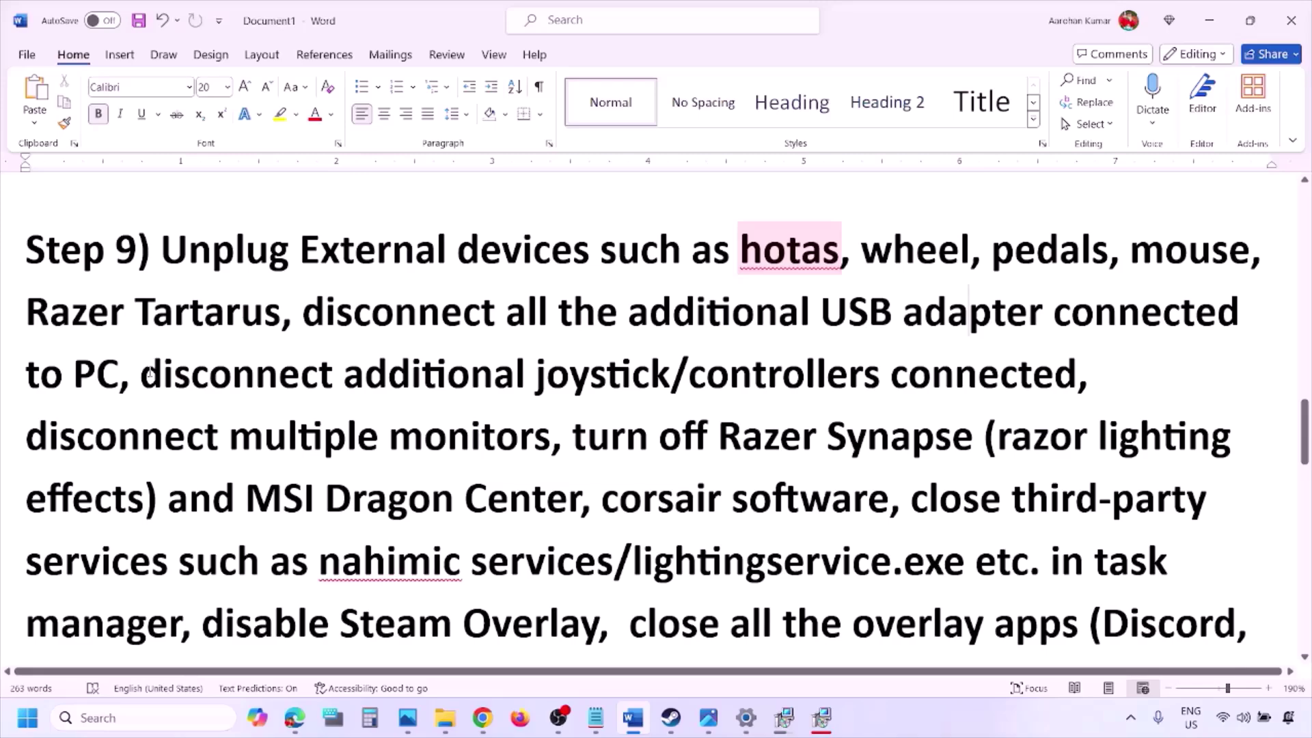
Highlight the Step 9 phrases about disconnecting additional joystick/controllers and multiple monitors.
drag(149, 372, 760, 381)
drag(844, 383, 907, 387)
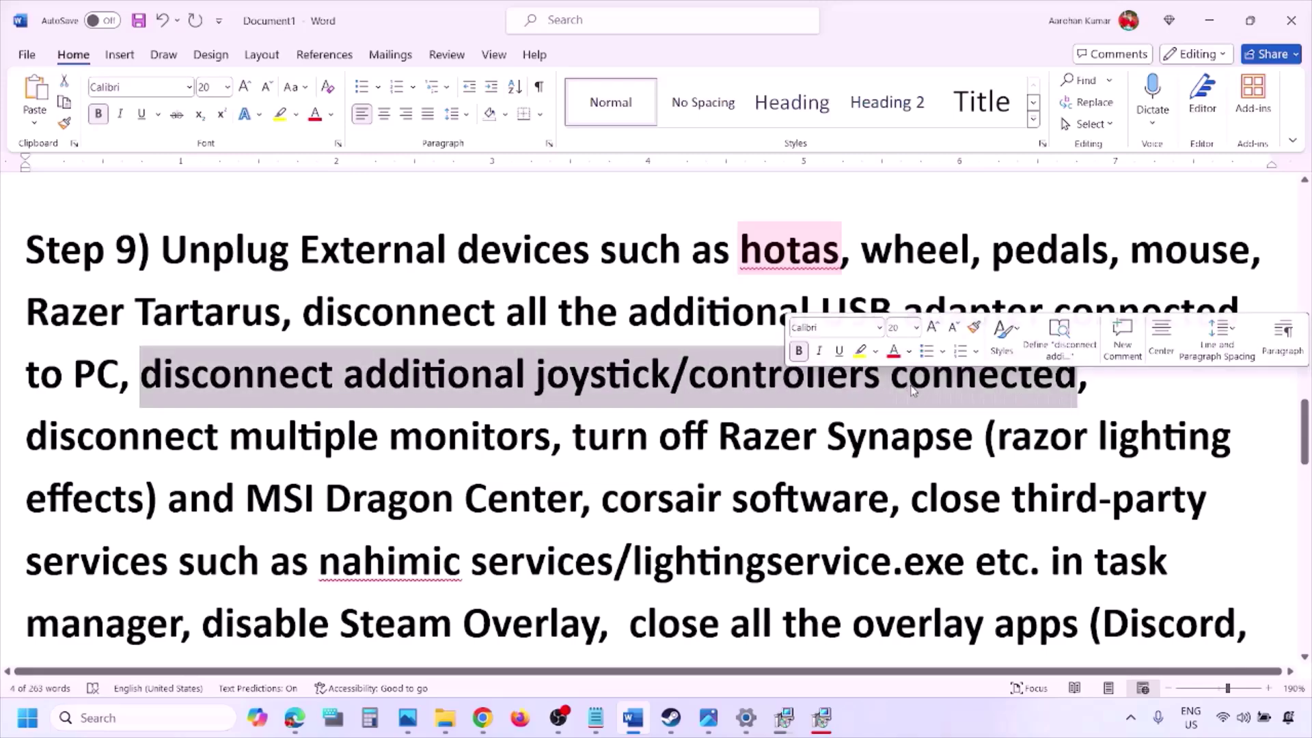
click(868, 427)
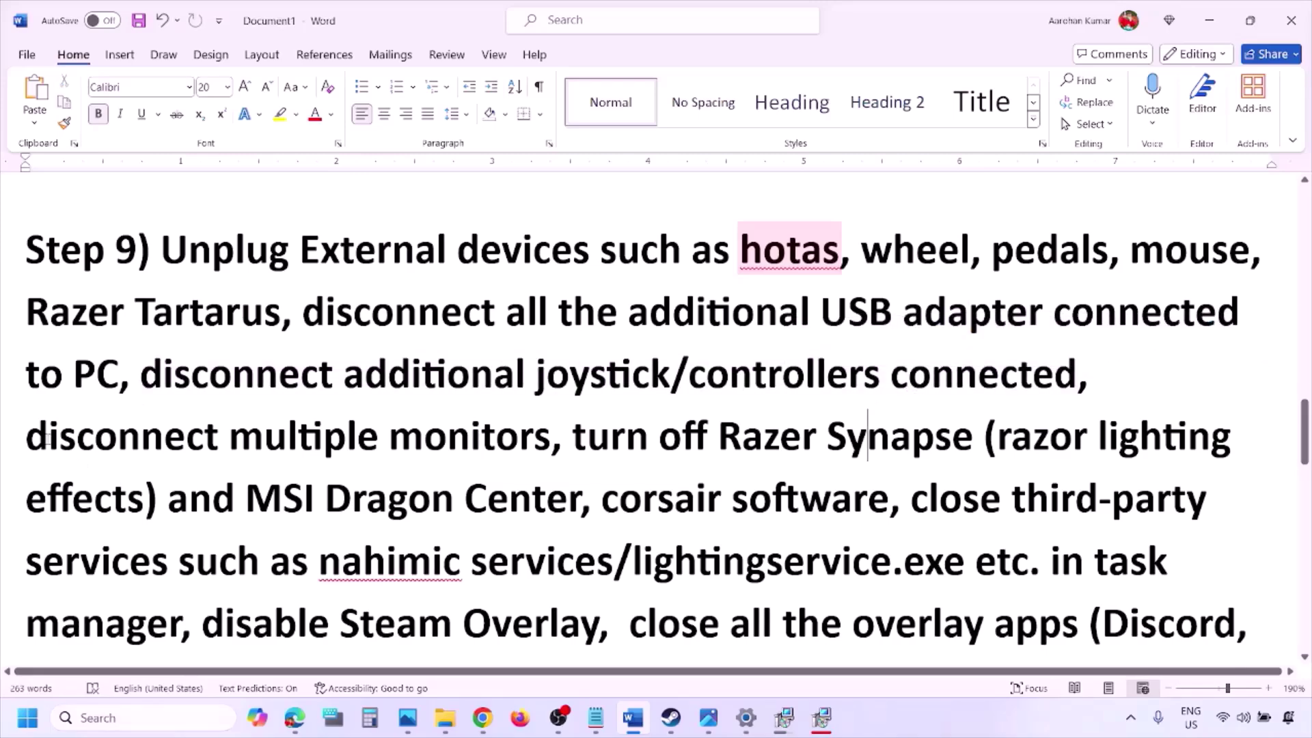
drag(45, 439, 547, 441)
scroll(578, 360, down, 1)
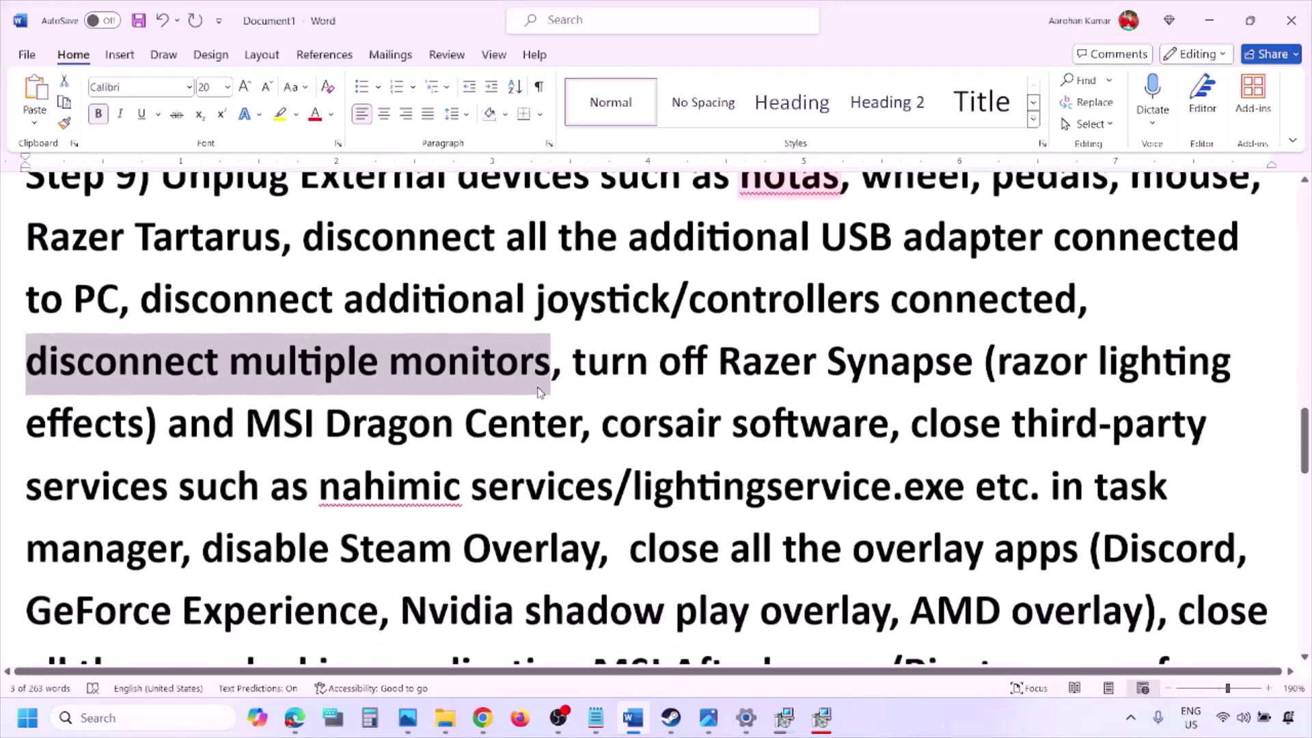